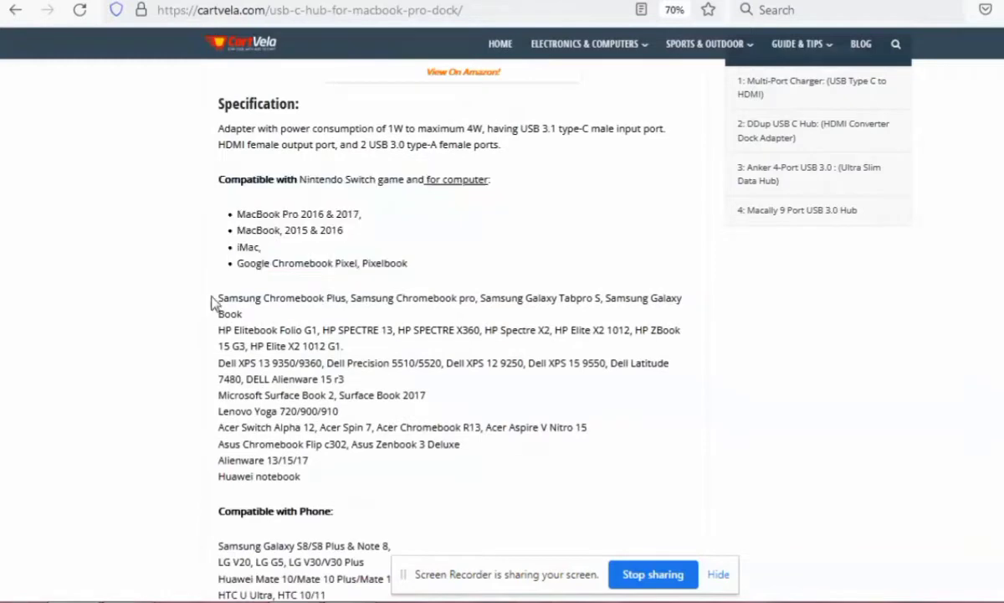
{"action": "left_click_drag", "start_coordinate": [214, 298], "coordinate": [397, 475]}
{"action": "left_click", "coordinate": [397, 475]}
{"action": "scroll", "coordinate": [397, 475], "scroll_direction": "down", "scroll_amount": 3}
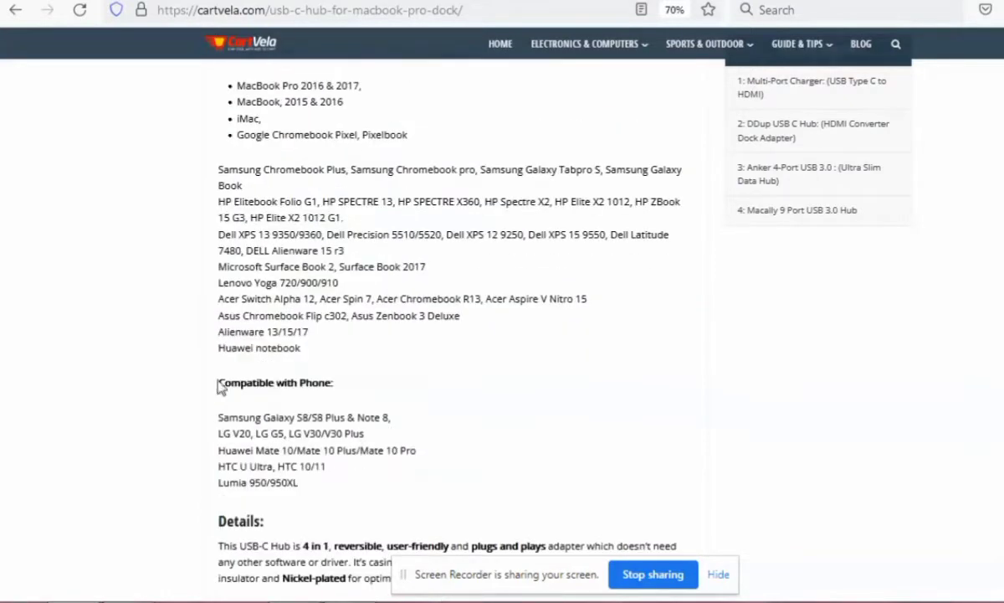
{"action": "left_click_drag", "start_coordinate": [216, 387], "coordinate": [442, 462]}
{"action": "left_click", "coordinate": [442, 462]}
{"action": "scroll", "coordinate": [442, 462], "scroll_direction": "down", "scroll_amount": 4}
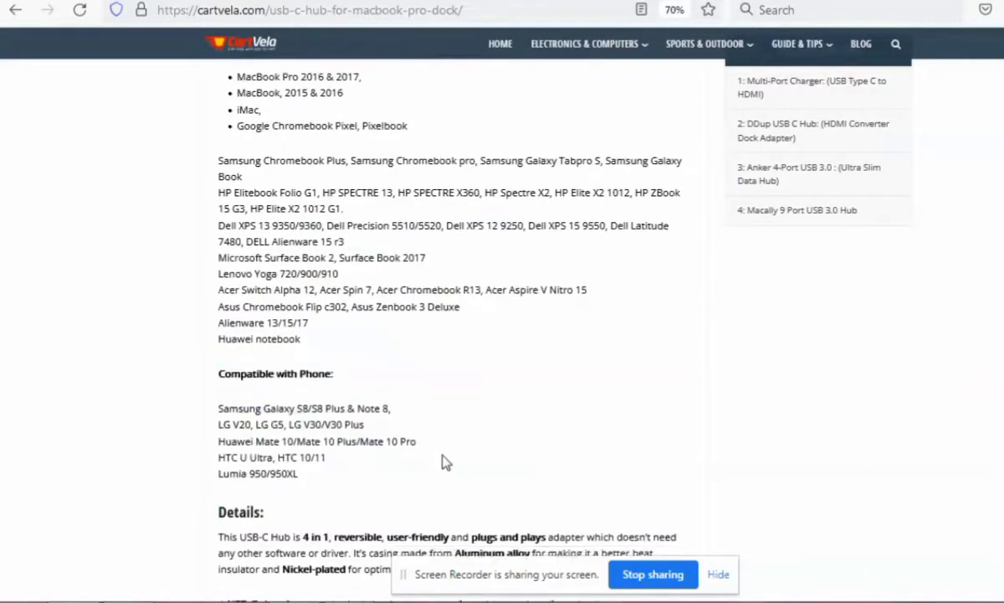
{"action": "left_click_drag", "start_coordinate": [219, 332], "coordinate": [669, 540]}
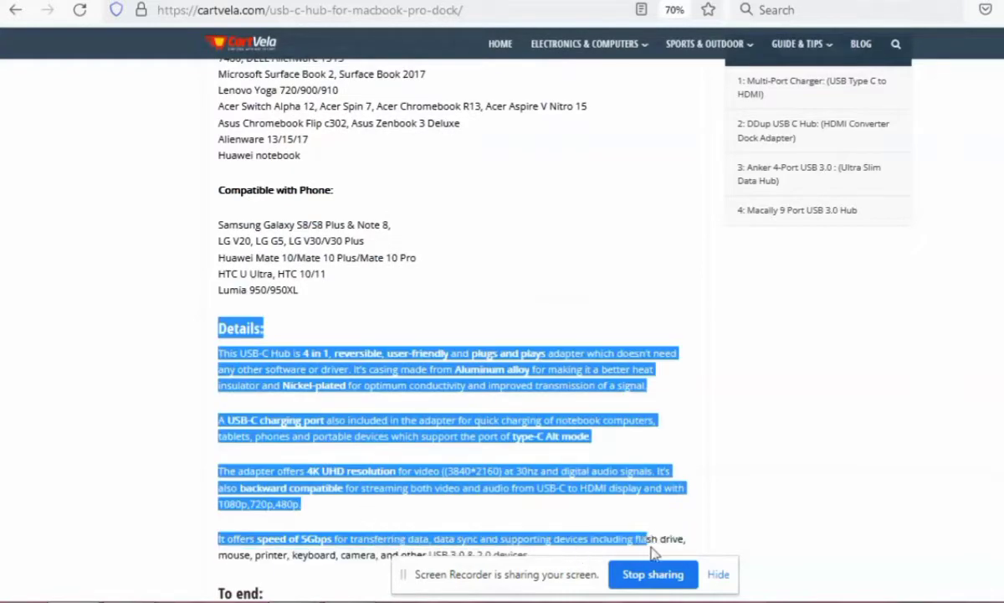
{"action": "scroll", "coordinate": [226, 387], "scroll_direction": "down", "scroll_amount": 5}
{"action": "left_click", "coordinate": [262, 326]}
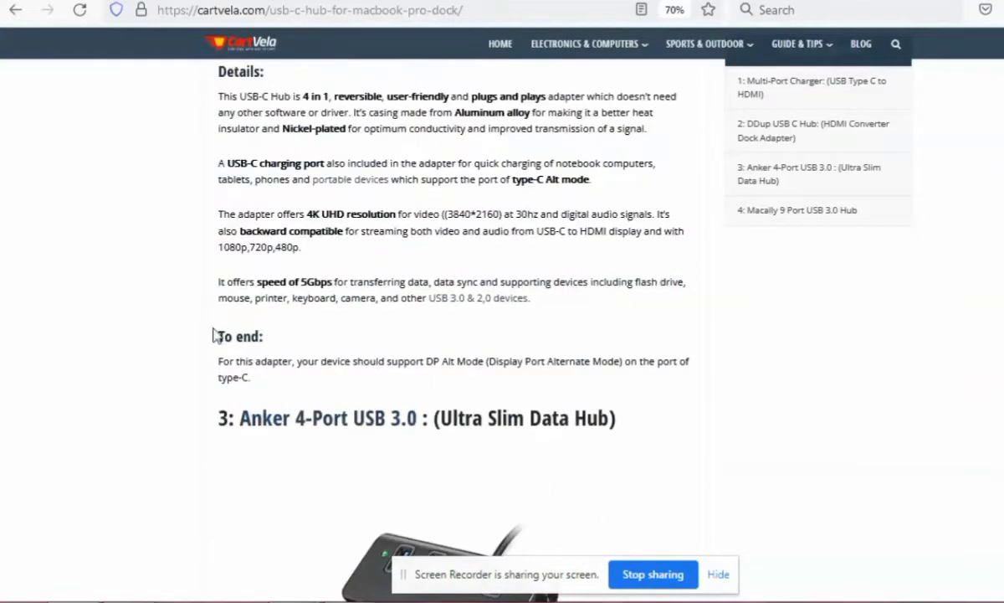
{"action": "left_click_drag", "start_coordinate": [214, 335], "coordinate": [286, 392]}
{"action": "left_click", "coordinate": [559, 393]}
Review the DDup USB C Hub section again from its closing notes back to the product heading and picture.
{"action": "scroll", "coordinate": [557, 410], "scroll_direction": "up", "scroll_amount": 9}
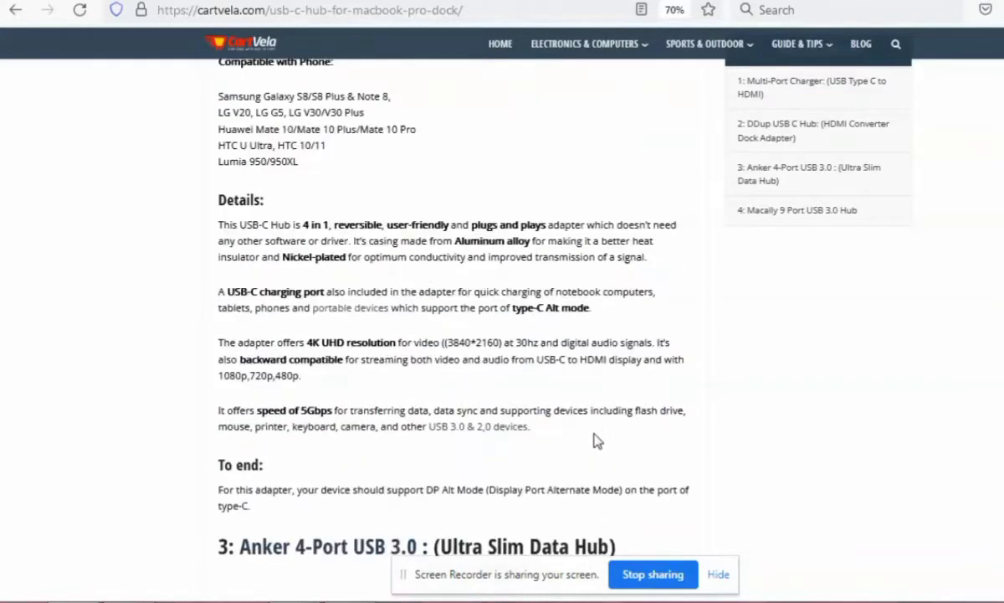
{"action": "scroll", "coordinate": [569, 421], "scroll_direction": "up", "scroll_amount": 4}
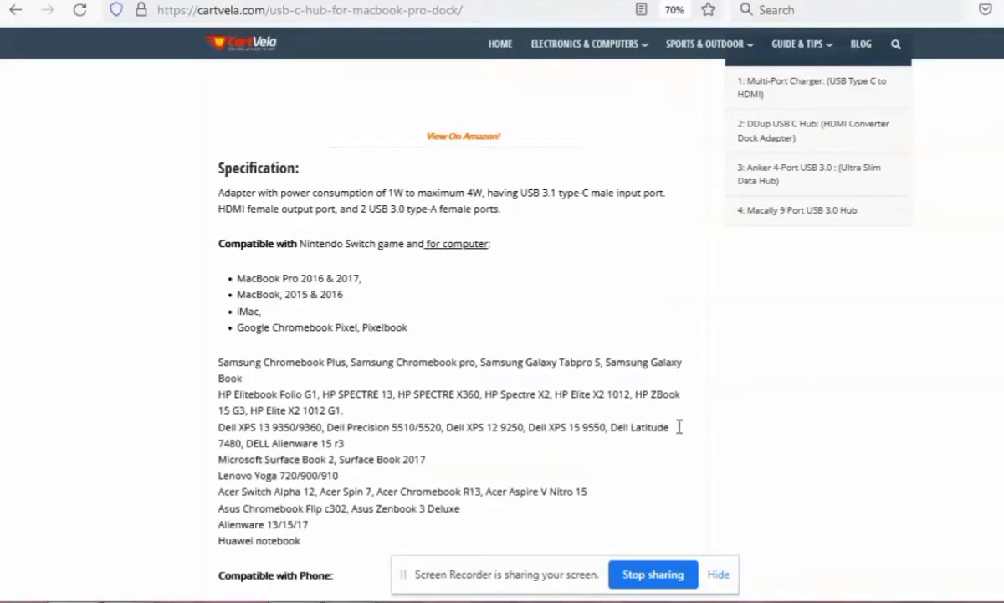
{"action": "scroll", "coordinate": [679, 426], "scroll_direction": "up", "scroll_amount": 4}
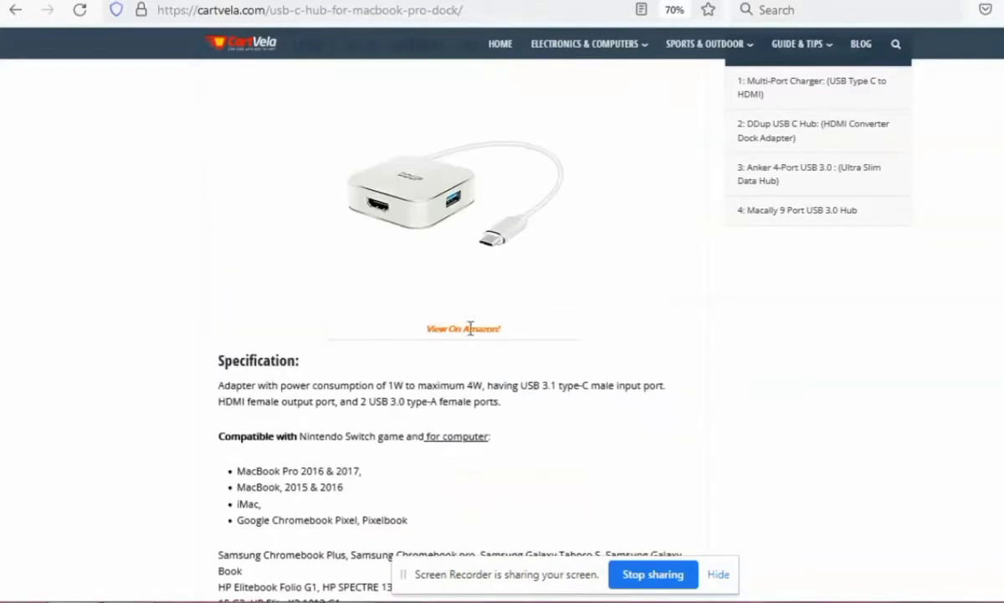
{"action": "scroll", "coordinate": [670, 331], "scroll_direction": "up", "scroll_amount": 4}
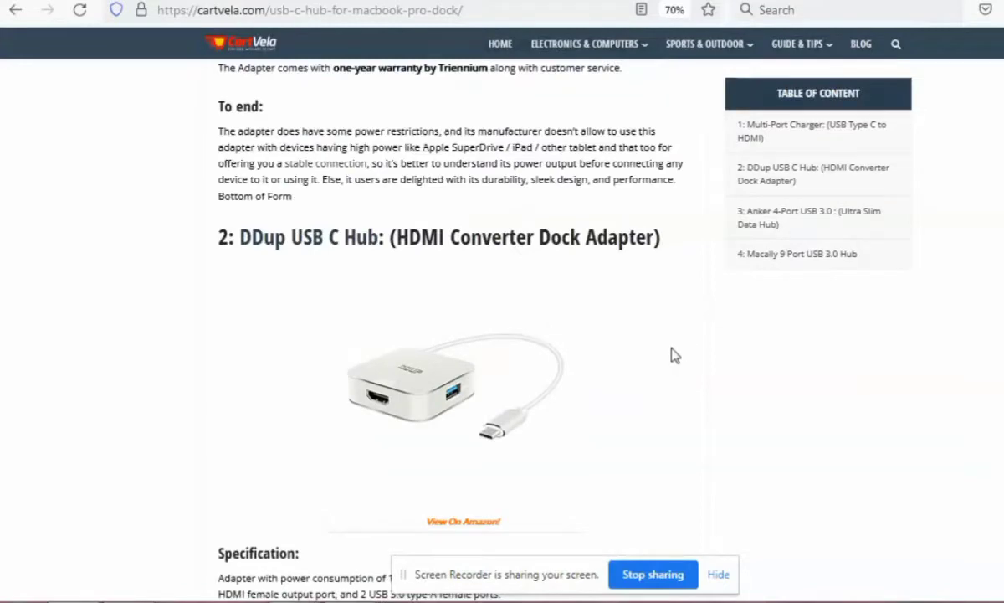
{"action": "scroll", "coordinate": [628, 522], "scroll_direction": "down", "scroll_amount": 4}
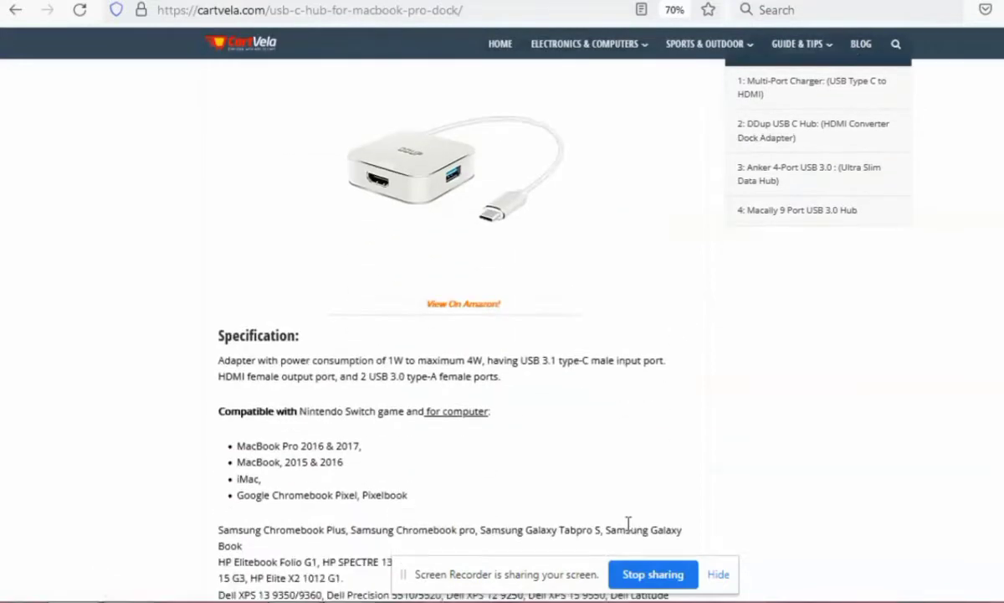
{"action": "scroll", "coordinate": [628, 522], "scroll_direction": "down", "scroll_amount": 6}
{"action": "scroll", "coordinate": [632, 530], "scroll_direction": "up", "scroll_amount": 12}
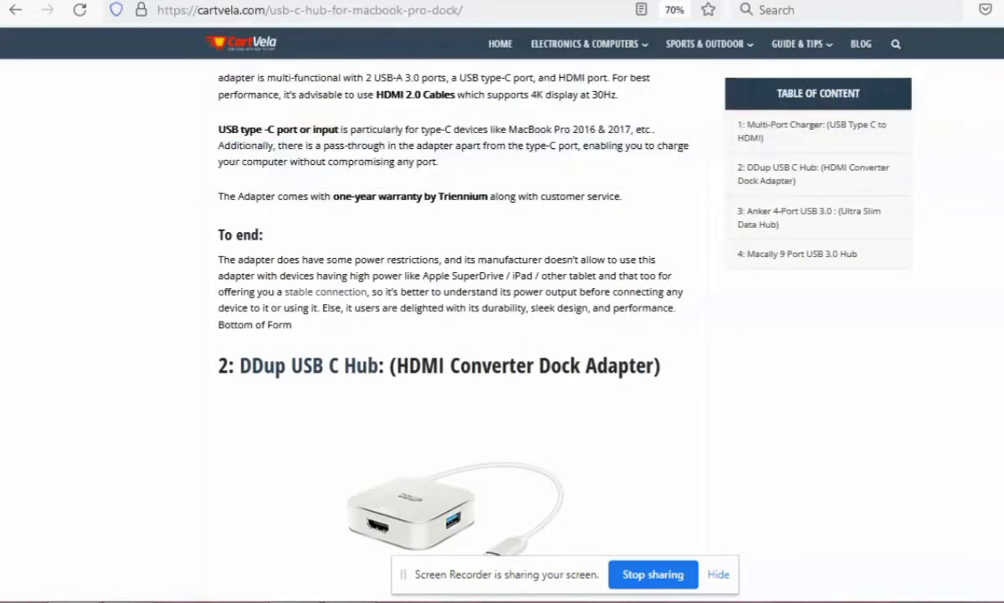
Switch to Peppertype.ai, look over the SEO content types and open the Blog Ideas form at its Product/Brand name field.
{"action": "left_click", "coordinate": [828, 1]}
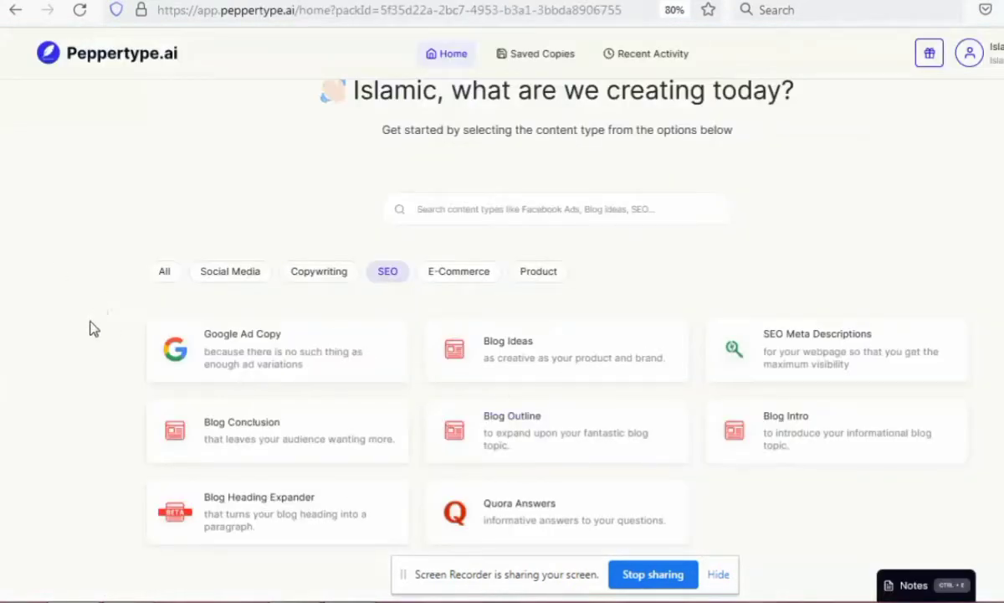
{"action": "left_click_drag", "start_coordinate": [94, 329], "coordinate": [416, 543]}
{"action": "left_click", "coordinate": [366, 198]}
{"action": "left_click", "coordinate": [383, 278]}
{"action": "left_click_drag", "start_coordinate": [420, 565], "coordinate": [421, 602]}
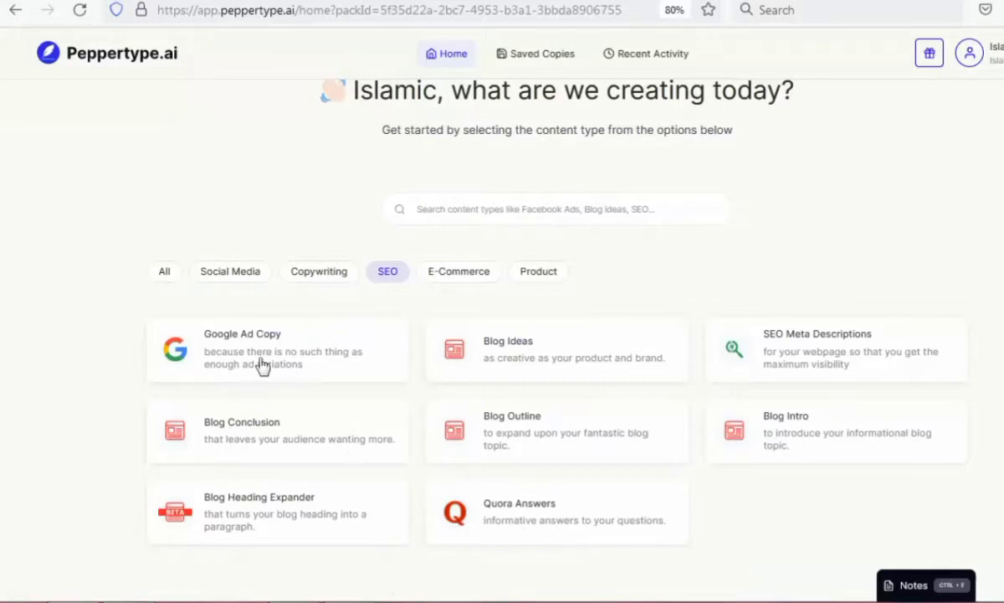
{"action": "left_click", "coordinate": [15, 10]}
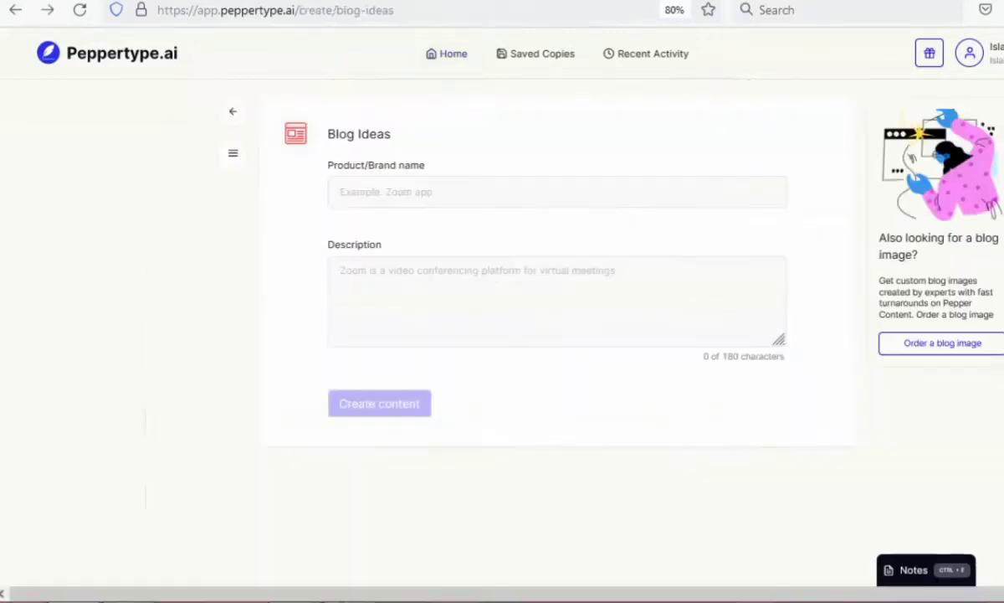
{"action": "left_click", "coordinate": [410, 196]}
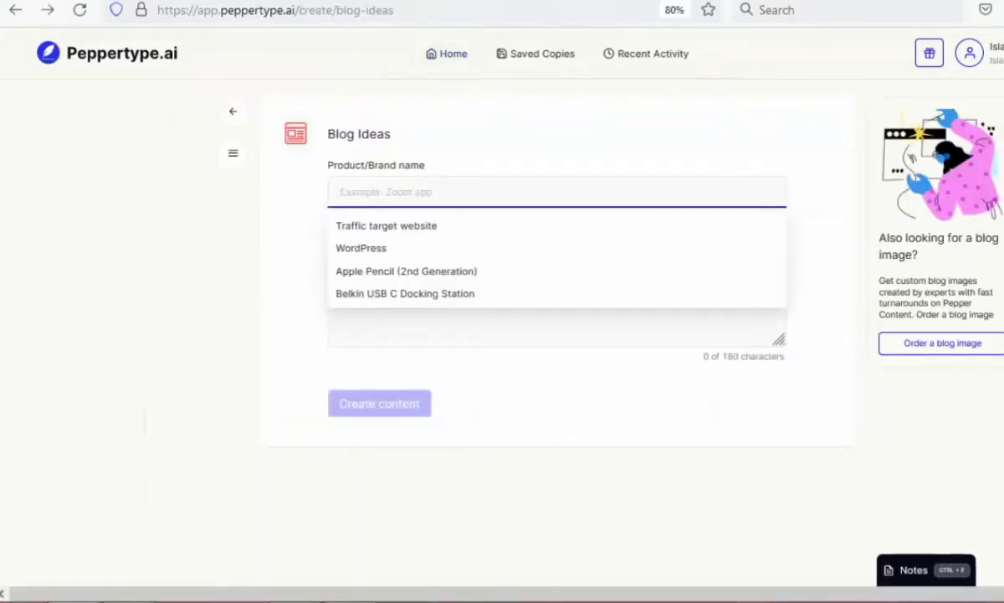
Open a private browser window and search for "amazon".
{"action": "key", "text": "ctrl+shift+p"}
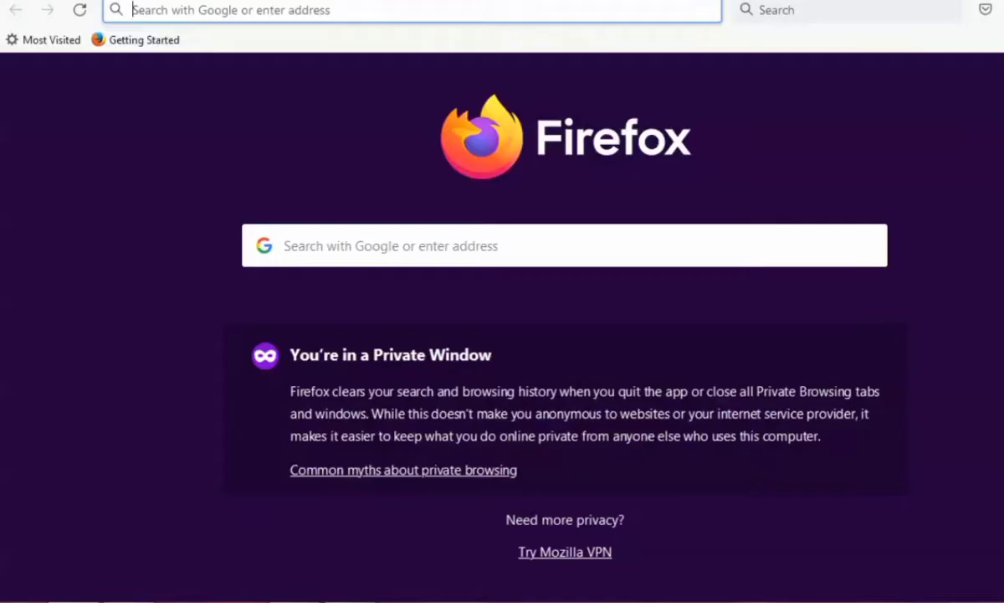
{"action": "type", "text": "amaz"}
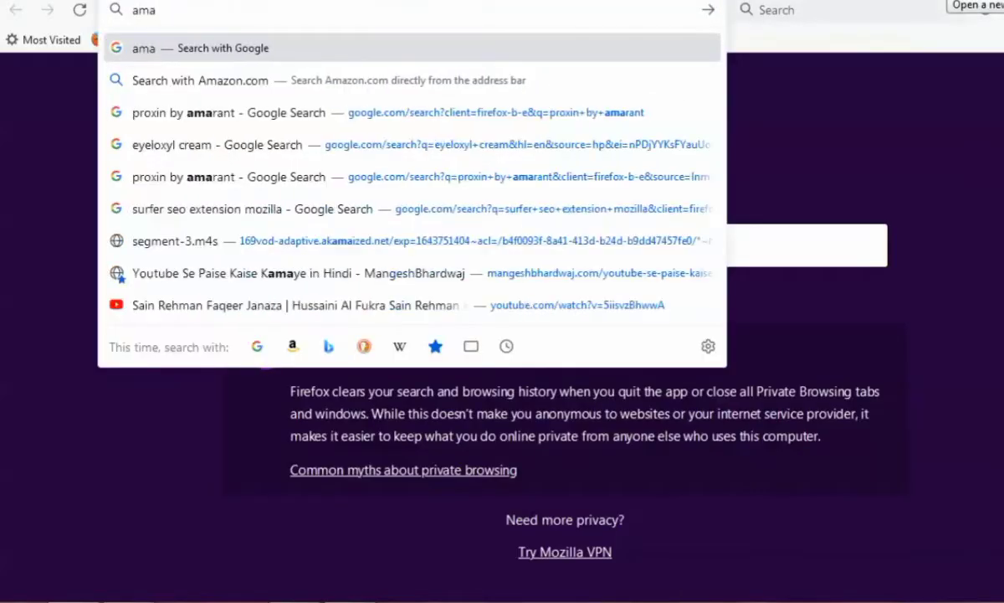
{"action": "type", "text": "on"}
{"action": "key", "text": "Return"}
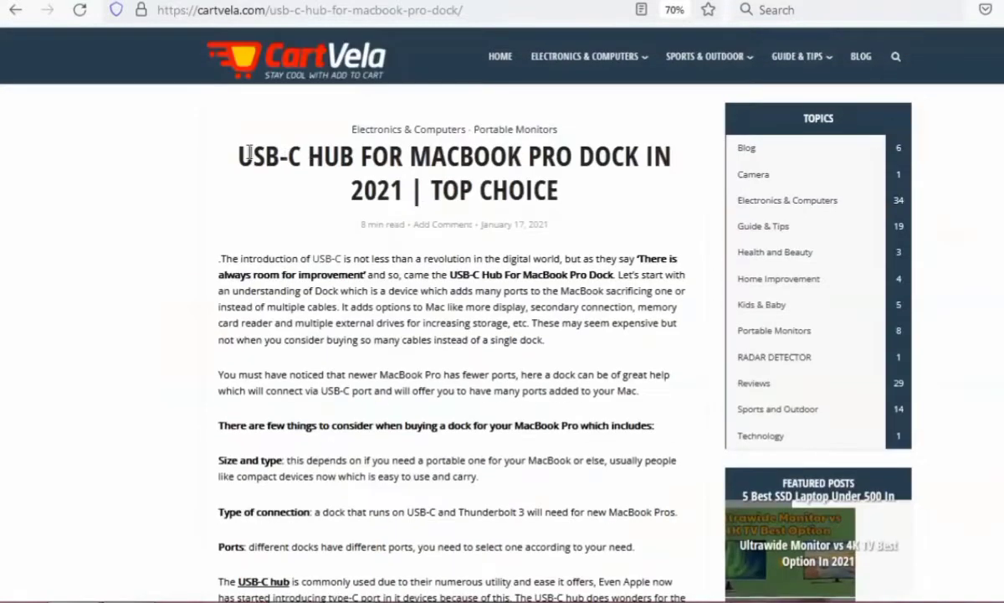
Return to the CartVela USB-C hub article and examine its title, first product review and DDup USB C Hub section.
{"action": "double_click", "coordinate": [249, 155]}
{"action": "scroll", "coordinate": [234, 217], "scroll_direction": "down", "scroll_amount": 15}
{"action": "scroll", "coordinate": [287, 134], "scroll_direction": "up", "scroll_amount": 3}
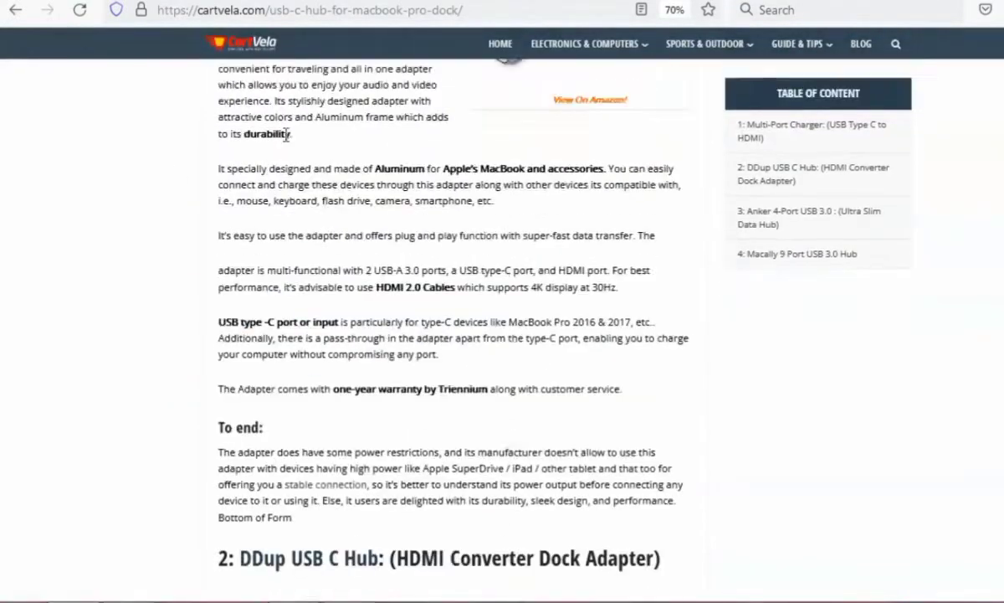
{"action": "scroll", "coordinate": [253, 454], "scroll_direction": "down", "scroll_amount": 12}
{"action": "scroll", "coordinate": [254, 477], "scroll_direction": "up", "scroll_amount": 8}
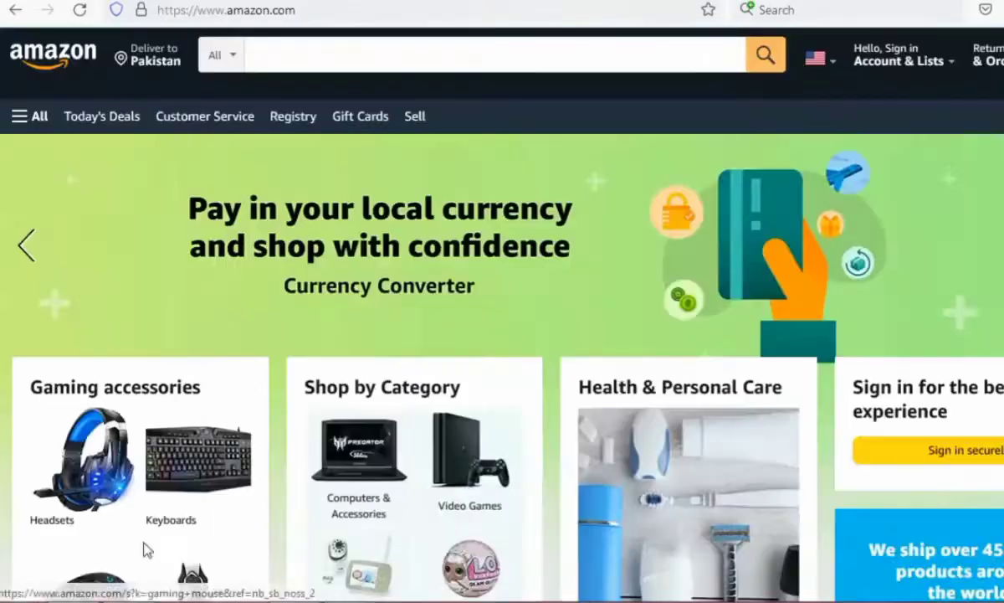
{"action": "scroll", "coordinate": [143, 547], "scroll_direction": "down", "scroll_amount": 3}
Open the RaceGT mouse from Amazon's gaming mouse results and copy "Wired RGB Gaming Mouse" into Peppertype's Product/Brand name field.
{"action": "left_click", "coordinate": [123, 370]}
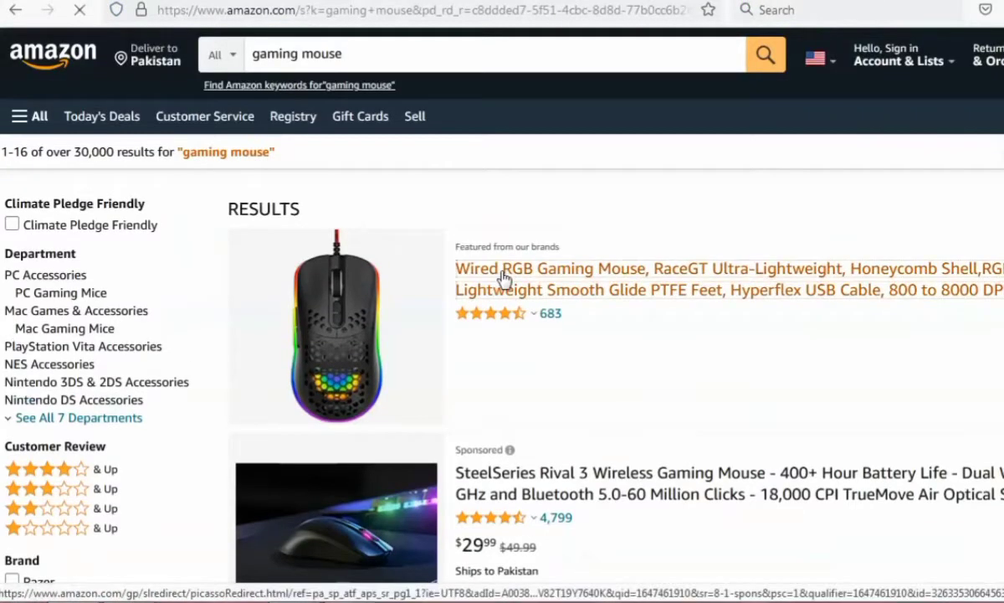
{"action": "left_click", "coordinate": [503, 277]}
{"action": "left_click_drag", "start_coordinate": [403, 217], "coordinate": [657, 236]}
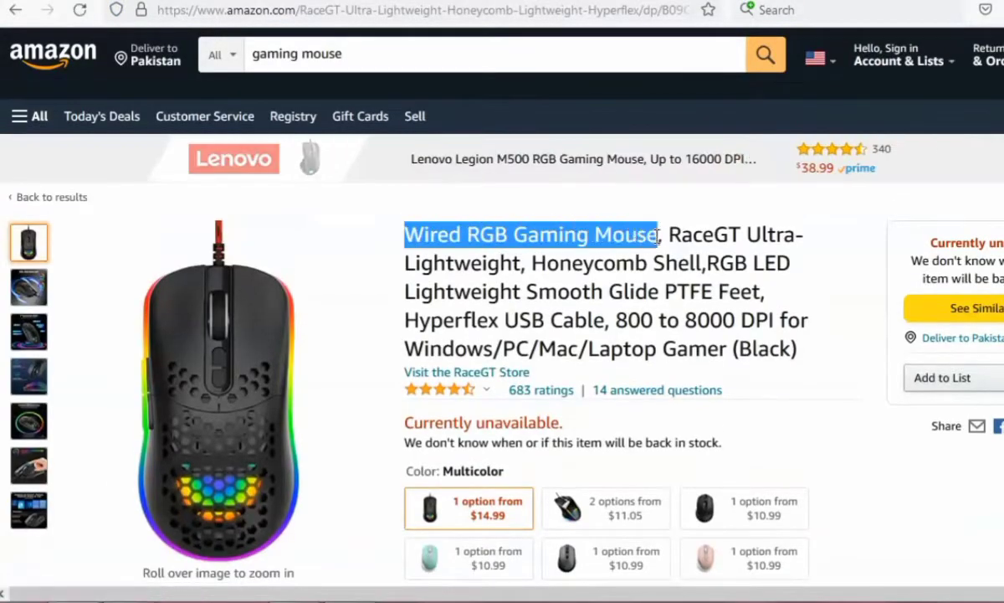
{"action": "right_click", "coordinate": [596, 237]}
{"action": "left_click", "coordinate": [619, 249]}
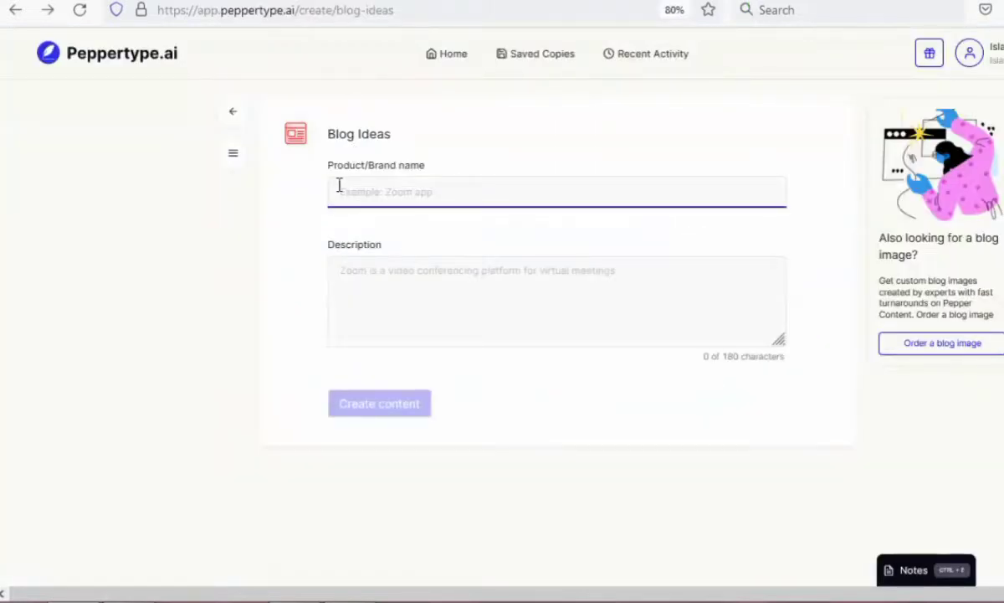
{"action": "right_click", "coordinate": [364, 189]}
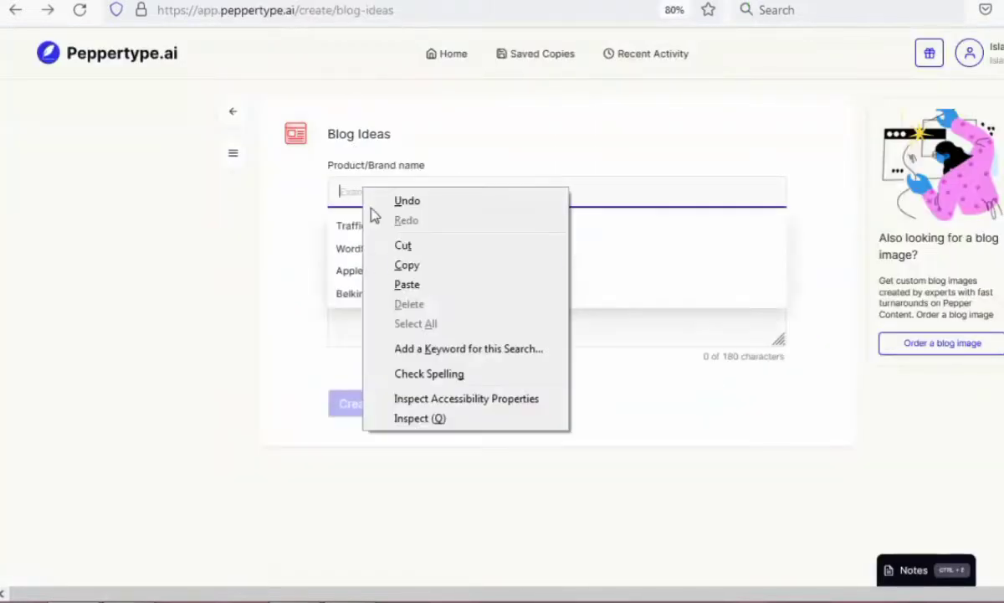
{"action": "left_click", "coordinate": [407, 284]}
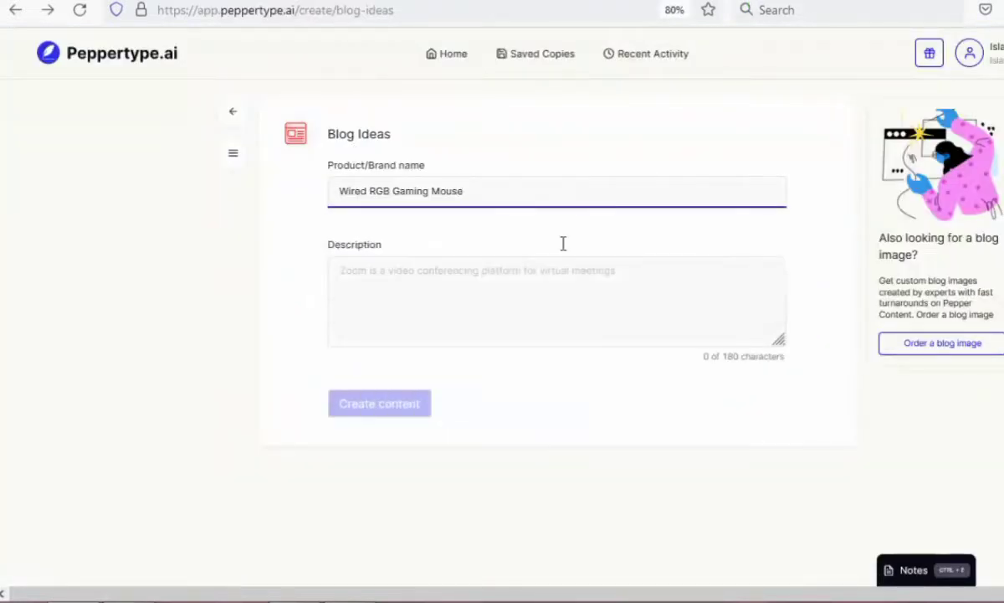
For the Blog Ideas description, copy the rest of the Amazon product title, from "RaceGT Ultra-Lightweight" through "Laptop Gamer (Black)".
{"action": "left_click", "coordinate": [361, 280]}
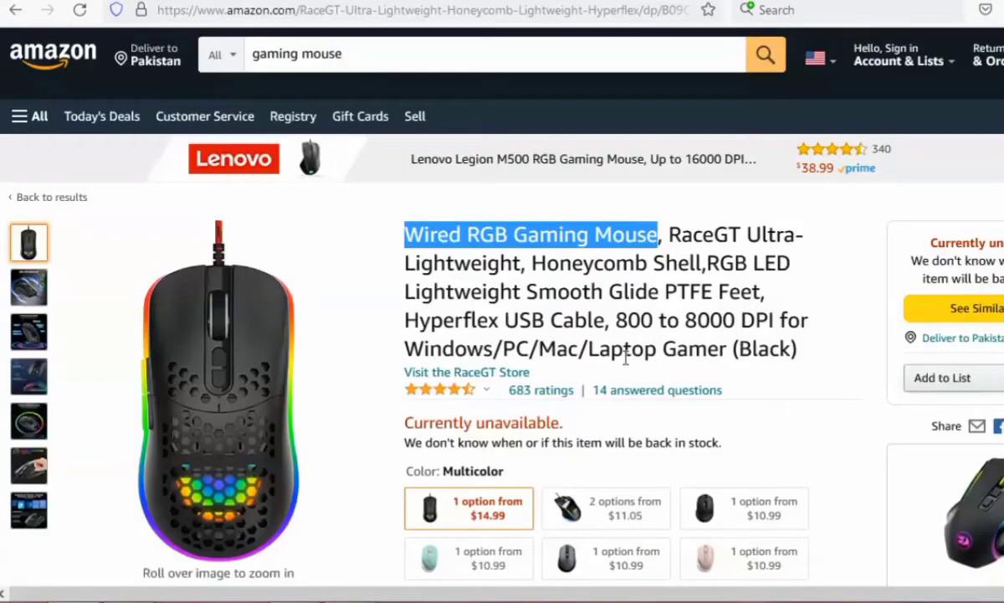
{"action": "left_click", "coordinate": [667, 235]}
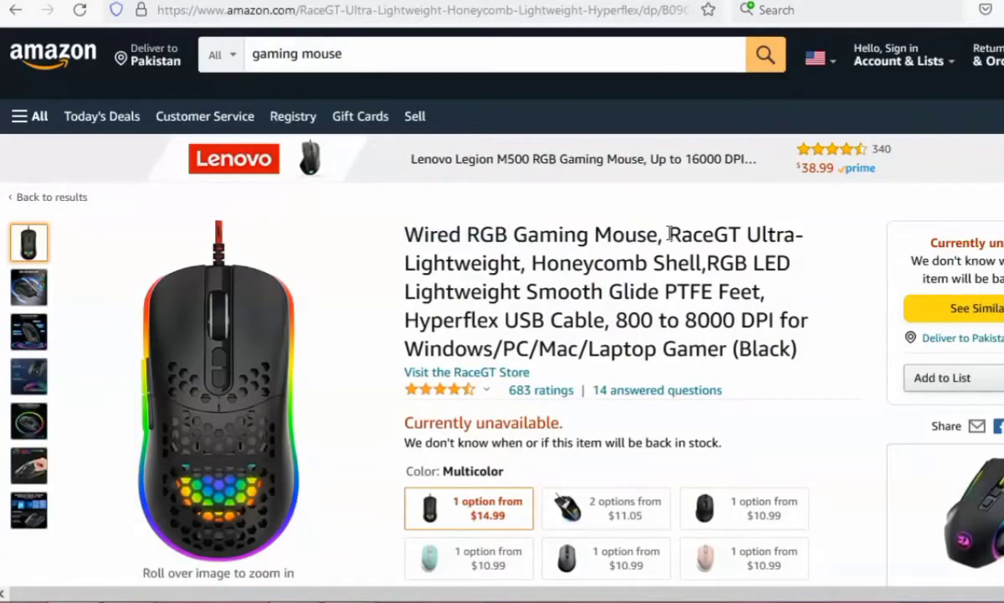
{"action": "left_click_drag", "start_coordinate": [669, 234], "coordinate": [818, 358]}
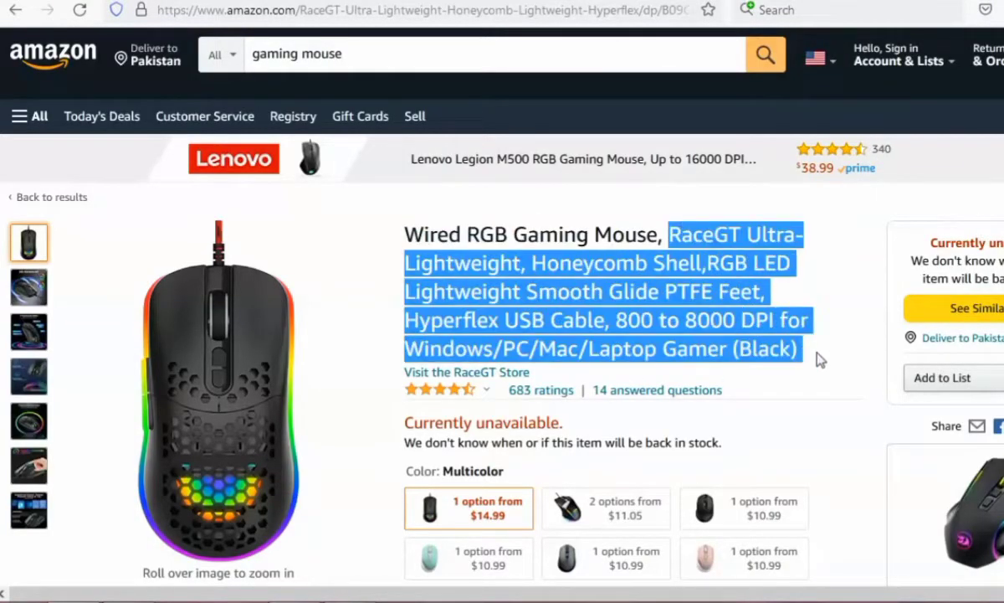
{"action": "right_click", "coordinate": [688, 319]}
{"action": "left_click", "coordinate": [691, 331]}
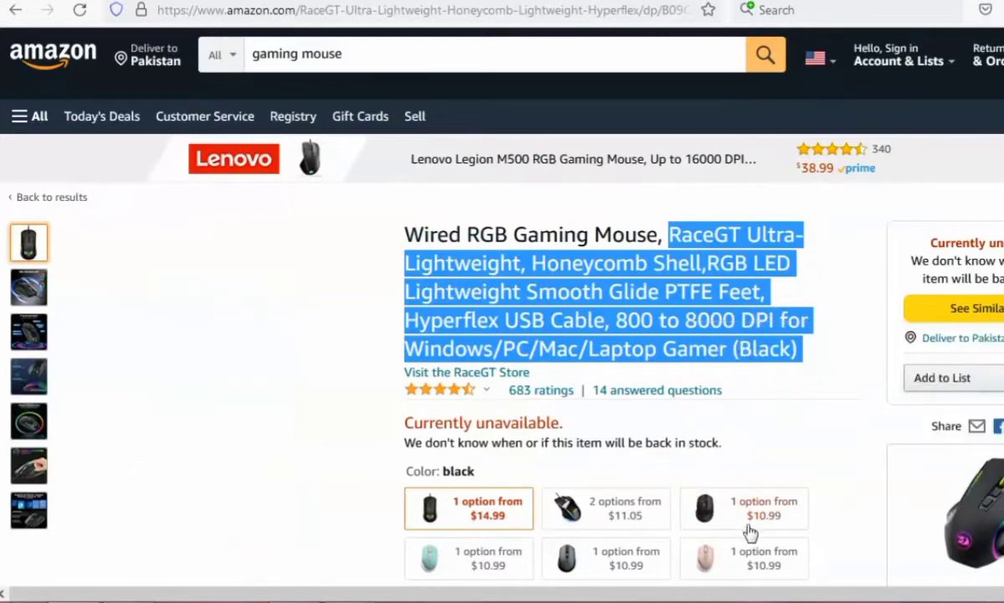
Examine the RaceGT mouse page's feature bullets, product images, customer questions, videos, product information and related products.
{"action": "scroll", "coordinate": [737, 528], "scroll_direction": "down", "scroll_amount": 4}
{"action": "scroll", "coordinate": [494, 477], "scroll_direction": "down", "scroll_amount": 10}
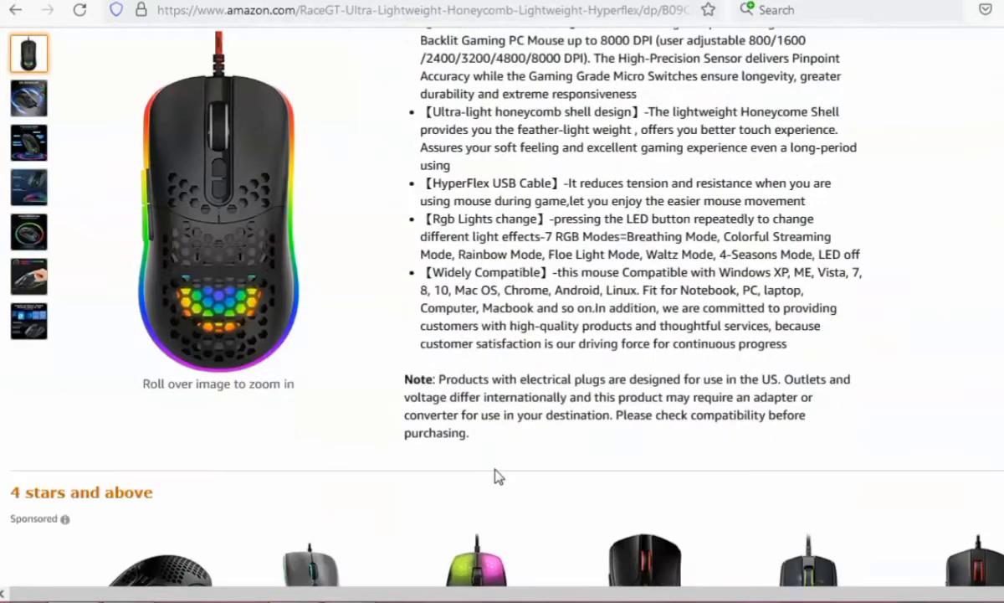
{"action": "scroll", "coordinate": [471, 399], "scroll_direction": "up", "scroll_amount": 3}
{"action": "scroll", "coordinate": [459, 448], "scroll_direction": "down", "scroll_amount": 9}
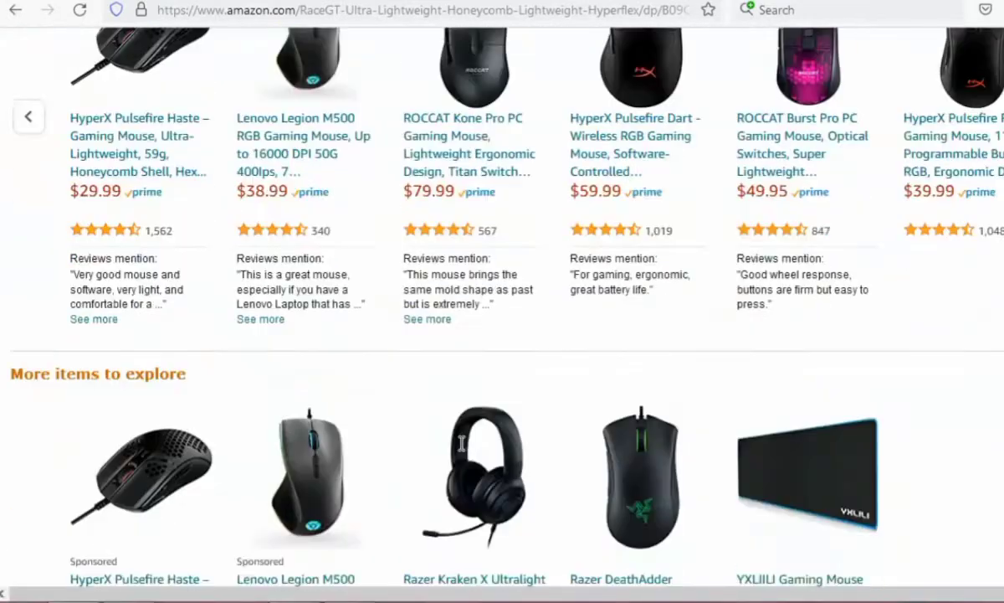
{"action": "scroll", "coordinate": [463, 452], "scroll_direction": "down", "scroll_amount": 15}
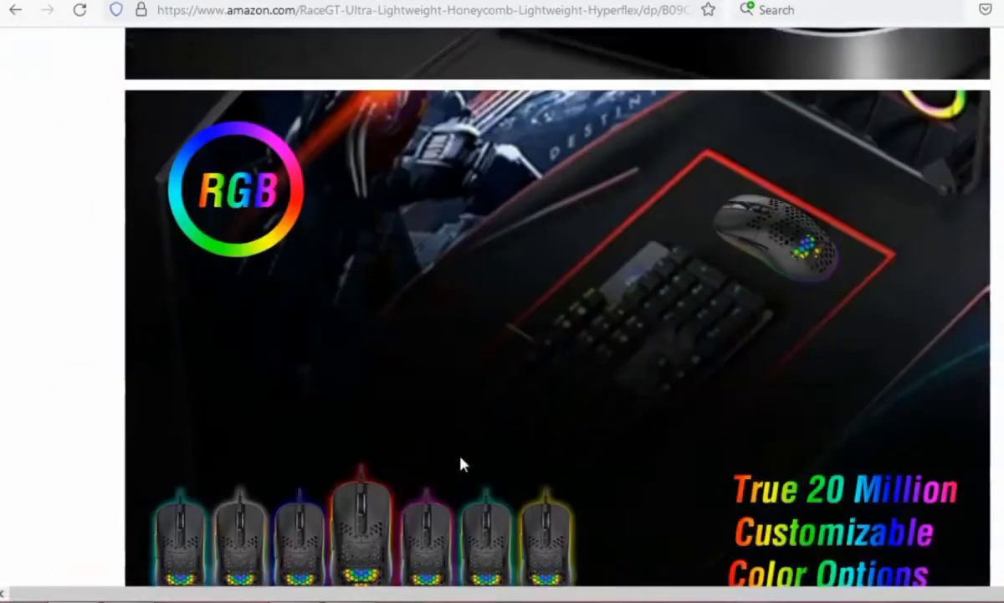
{"action": "scroll", "coordinate": [462, 465], "scroll_direction": "down", "scroll_amount": 15}
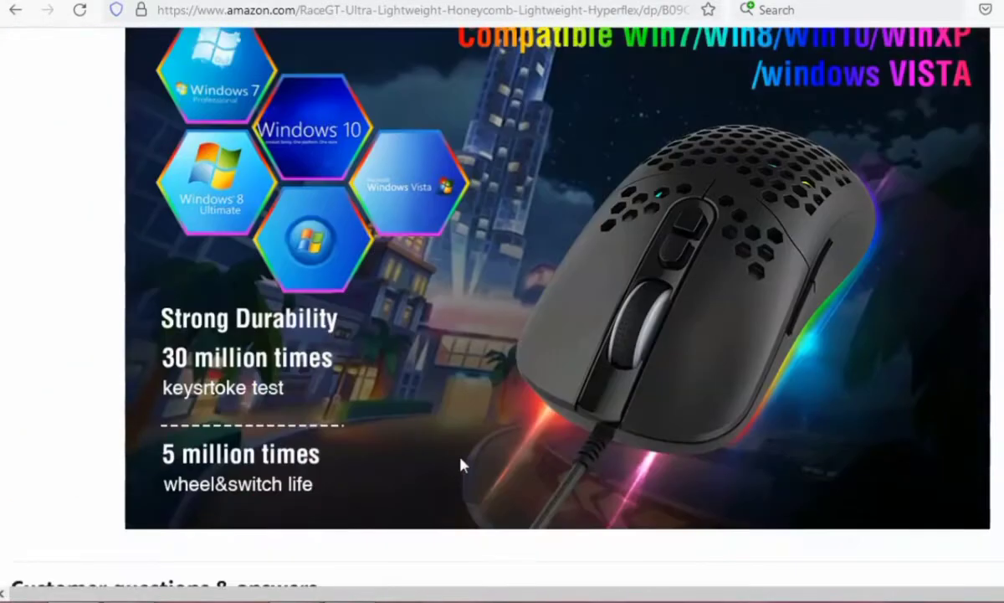
{"action": "scroll", "coordinate": [461, 459], "scroll_direction": "down", "scroll_amount": 18}
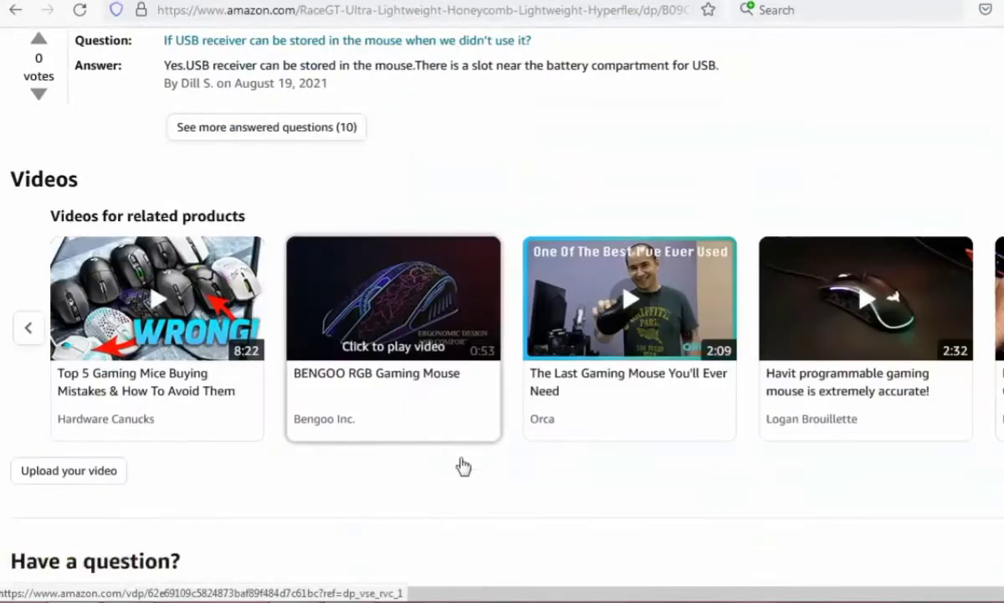
{"action": "scroll", "coordinate": [463, 465], "scroll_direction": "down", "scroll_amount": 3}
{"action": "scroll", "coordinate": [463, 465], "scroll_direction": "down", "scroll_amount": 3}
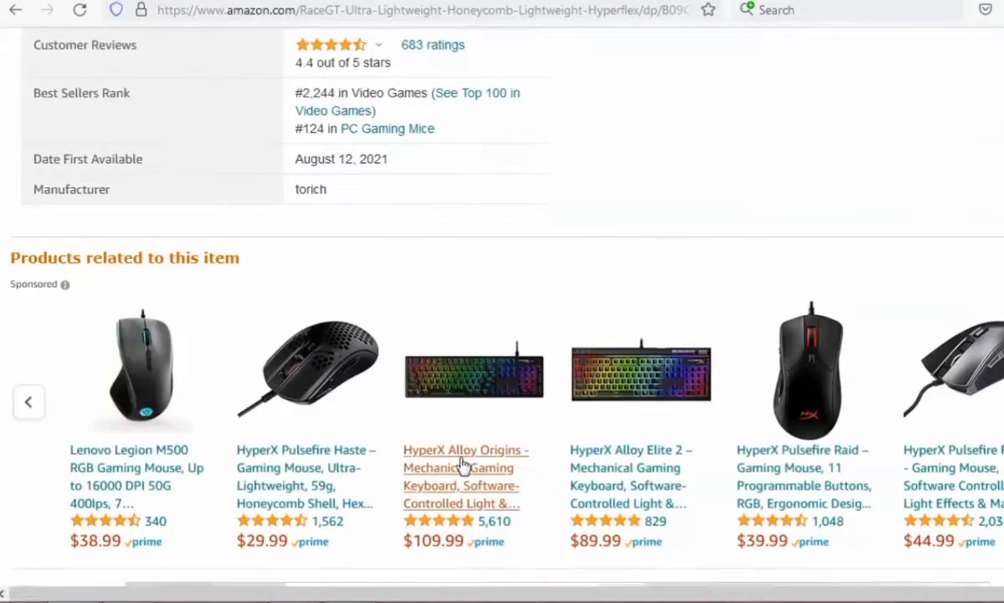
{"action": "scroll", "coordinate": [463, 465], "scroll_direction": "down", "scroll_amount": 2}
{"action": "scroll", "coordinate": [463, 466], "scroll_direction": "down", "scroll_amount": 4}
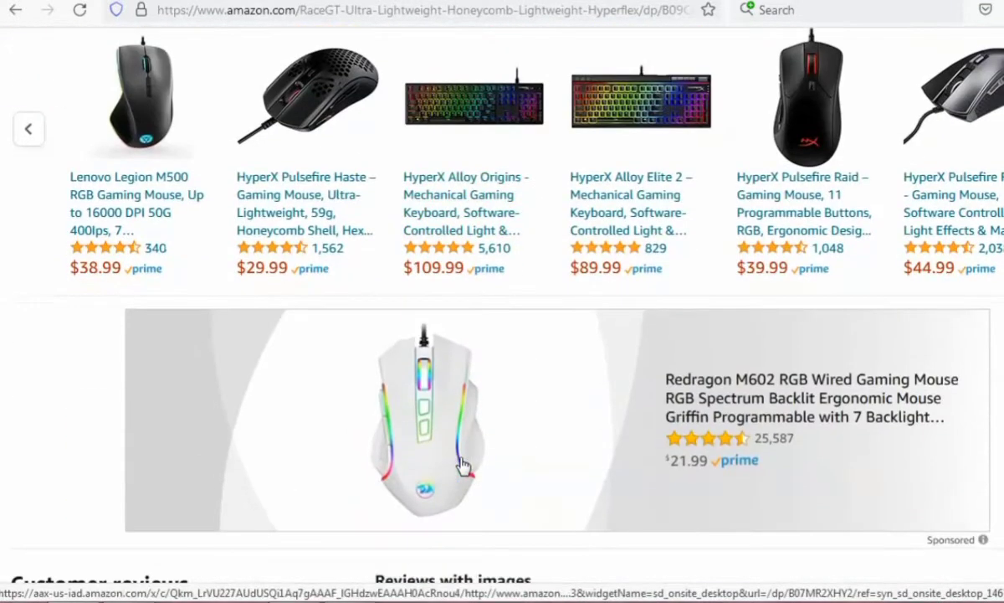
Paste the copied RaceGT product text into the Blog Ideas description in Peppertype and generate the blog ideas.
{"action": "right_click", "coordinate": [577, 303]}
{"action": "left_click", "coordinate": [624, 318]}
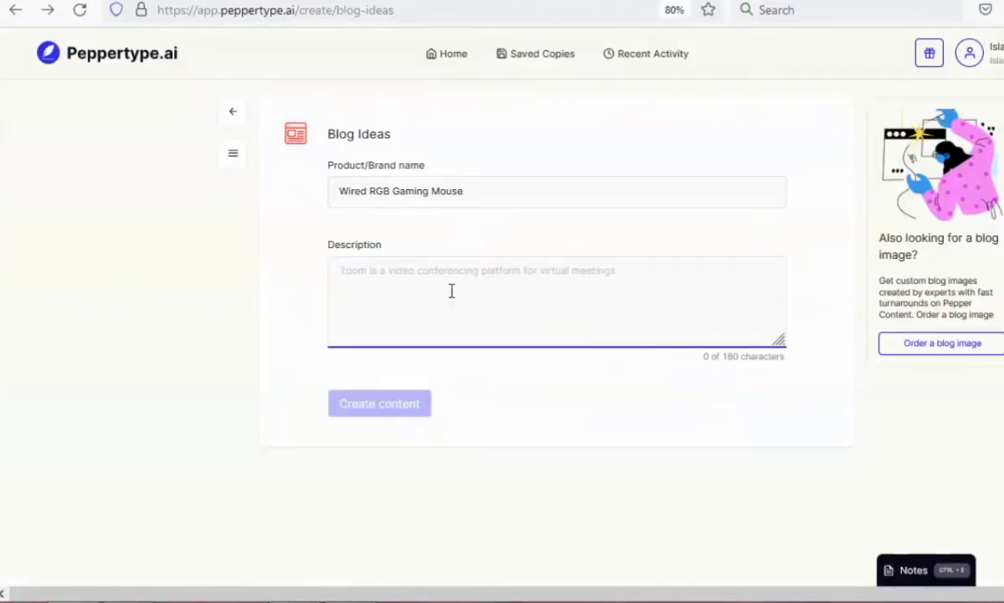
{"action": "key", "text": "ctrl+v"}
{"action": "left_click", "coordinate": [352, 408]}
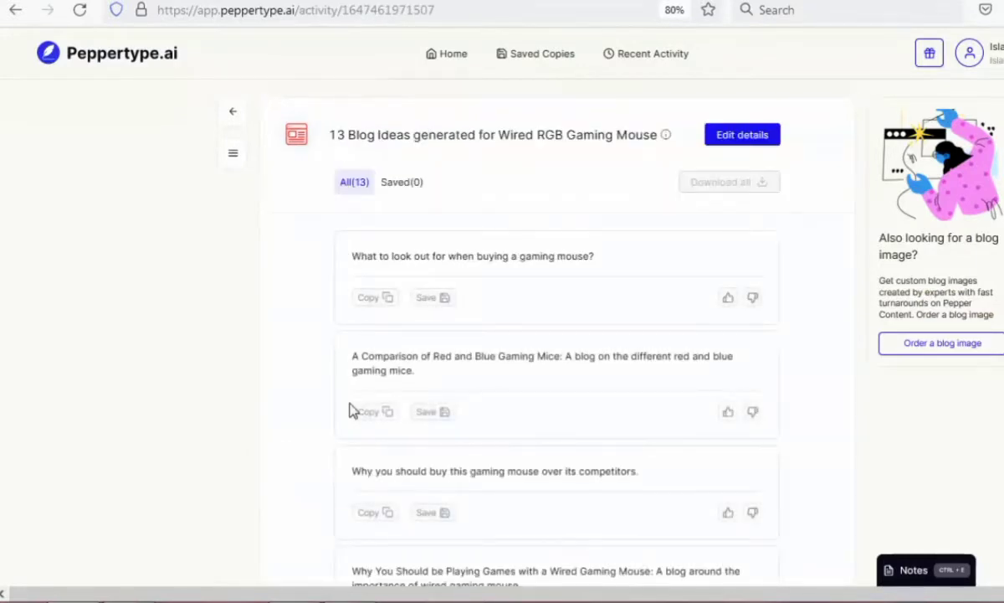
Copy the generated blog idea "A personal review of the Wired RGB Gaming Mouse, a product review of the product.".
{"action": "scroll", "coordinate": [533, 371], "scroll_direction": "down", "scroll_amount": 5}
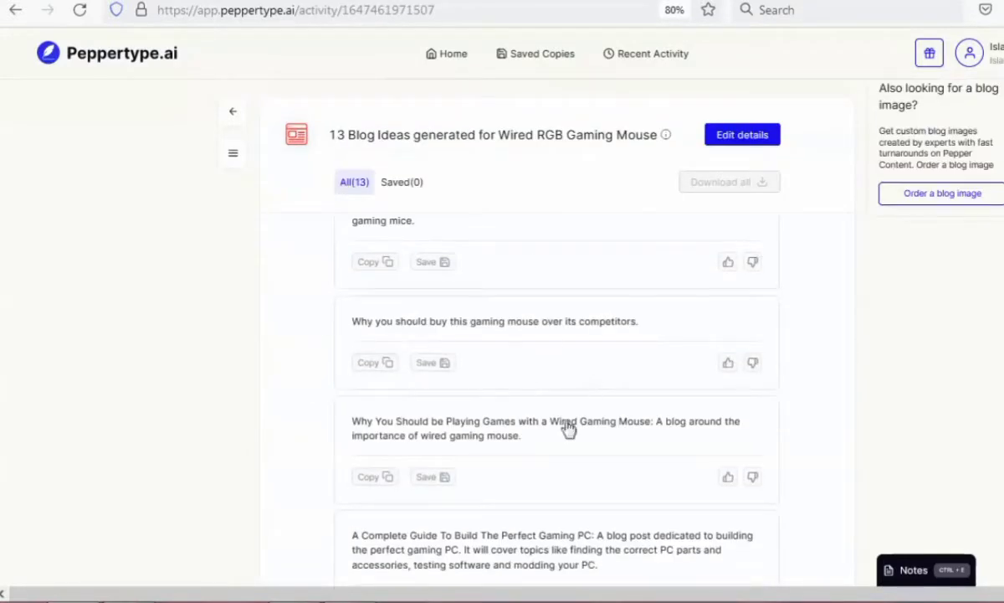
{"action": "scroll", "coordinate": [566, 478], "scroll_direction": "down", "scroll_amount": 1}
{"action": "scroll", "coordinate": [359, 396], "scroll_direction": "down", "scroll_amount": 4}
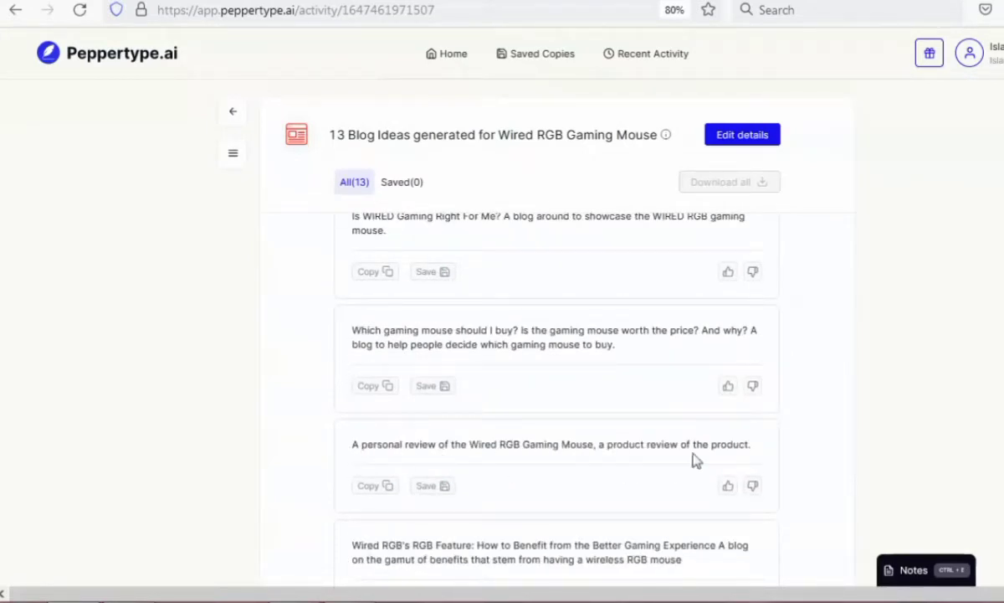
{"action": "scroll", "coordinate": [735, 469], "scroll_direction": "down", "scroll_amount": 1}
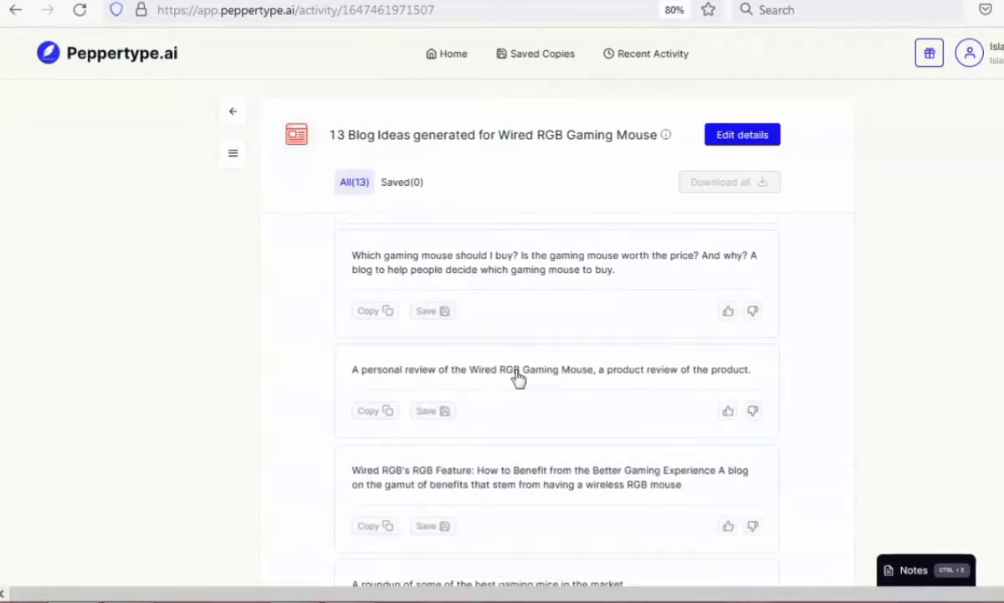
{"action": "left_click", "coordinate": [368, 526]}
{"action": "left_click", "coordinate": [374, 411]}
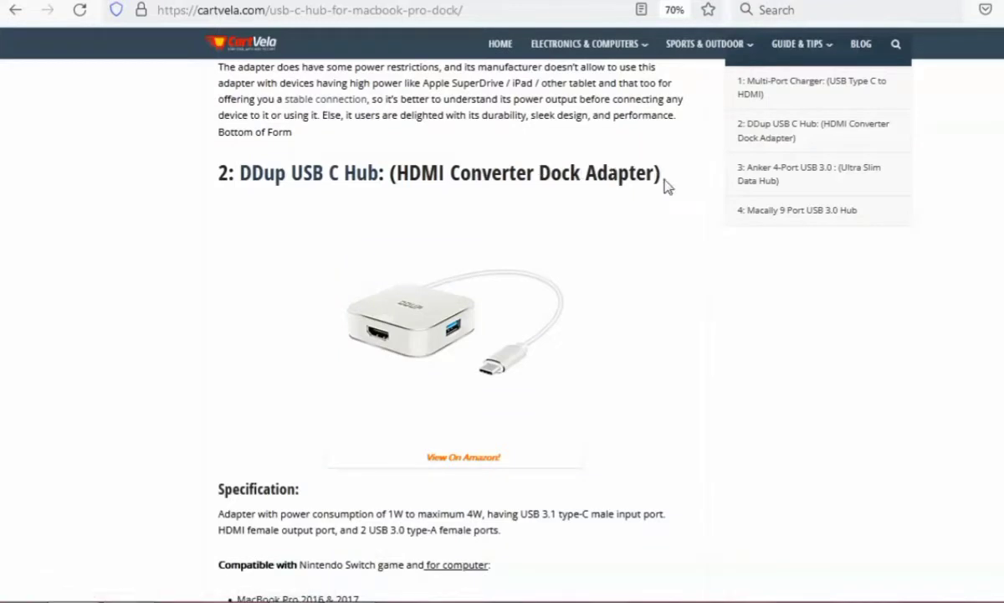
Examine the DDup USB C Hub heading and Specification text in the CartVela article.
{"action": "left_click_drag", "start_coordinate": [663, 181], "coordinate": [238, 183]}
{"action": "left_click", "coordinate": [700, 352]}
{"action": "scroll", "coordinate": [700, 352], "scroll_direction": "down", "scroll_amount": 3}
{"action": "left_click_drag", "start_coordinate": [217, 358], "coordinate": [569, 406]}
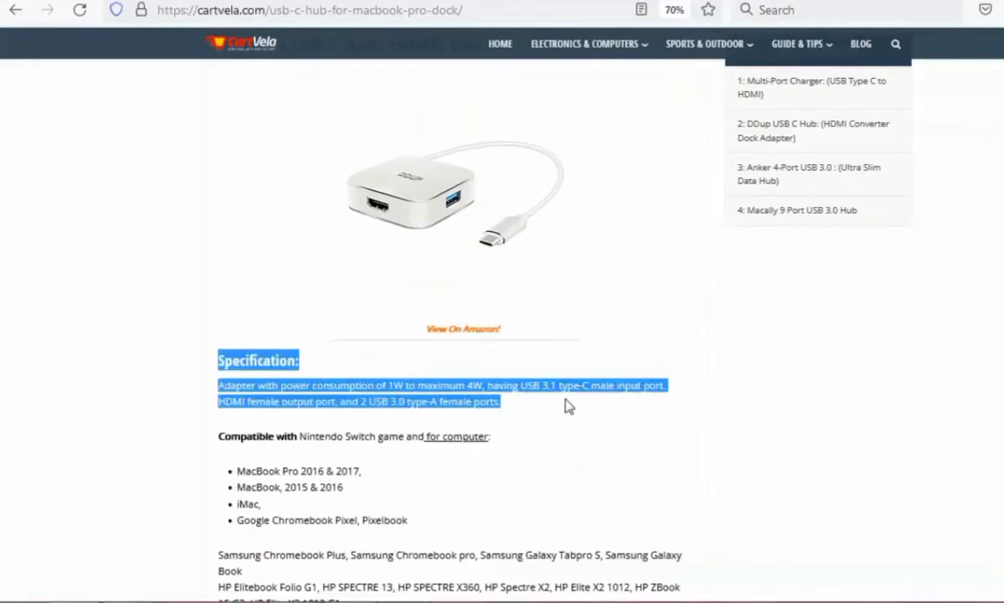
{"action": "left_click", "coordinate": [694, 465]}
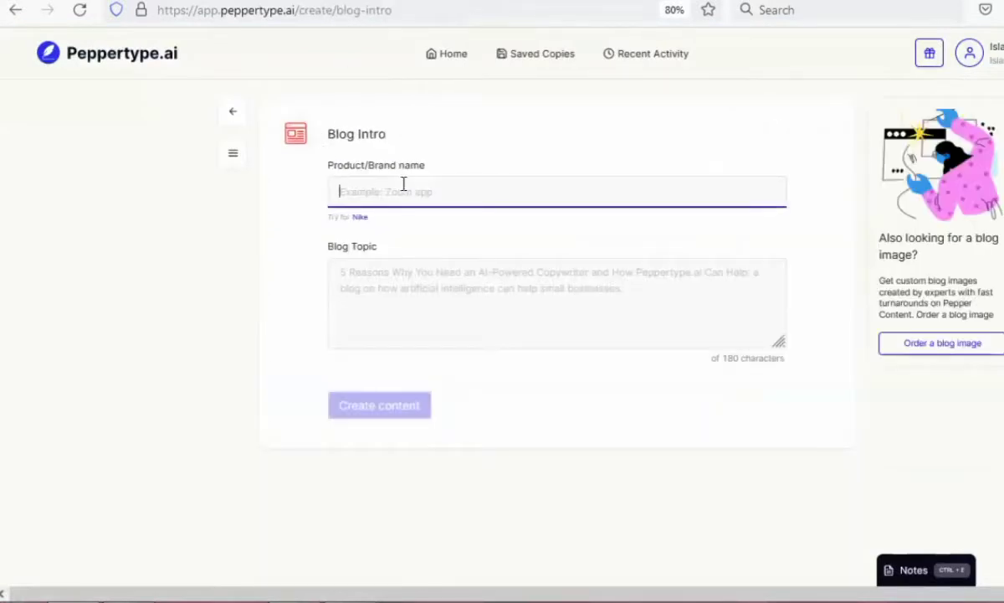
Try the copied personal review idea as both the Product/Brand name and the Blog Topic in Peppertype's Blog Intro form.
{"action": "left_click", "coordinate": [399, 188]}
{"action": "right_click", "coordinate": [396, 190]}
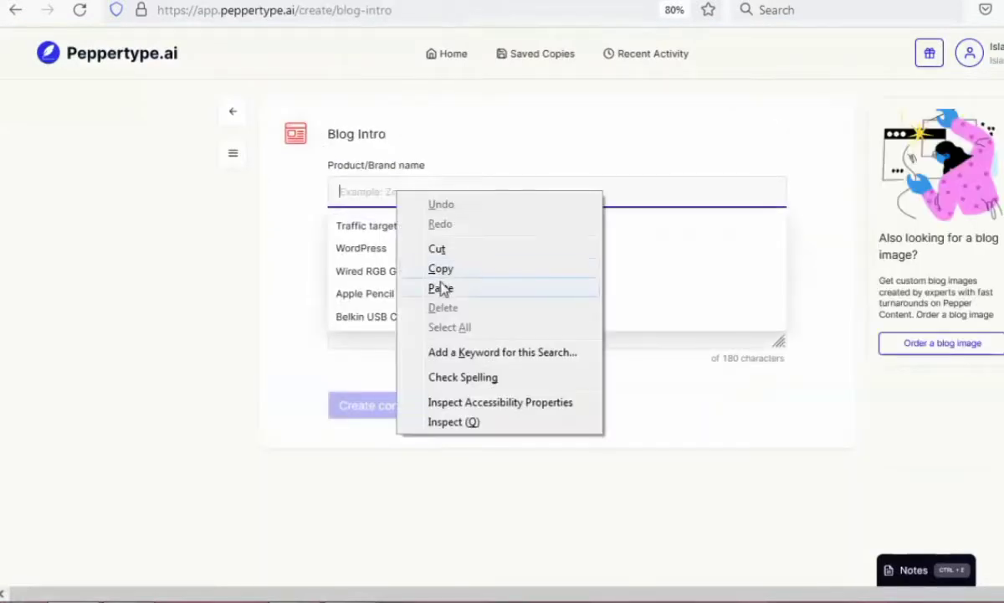
{"action": "left_click", "coordinate": [443, 287]}
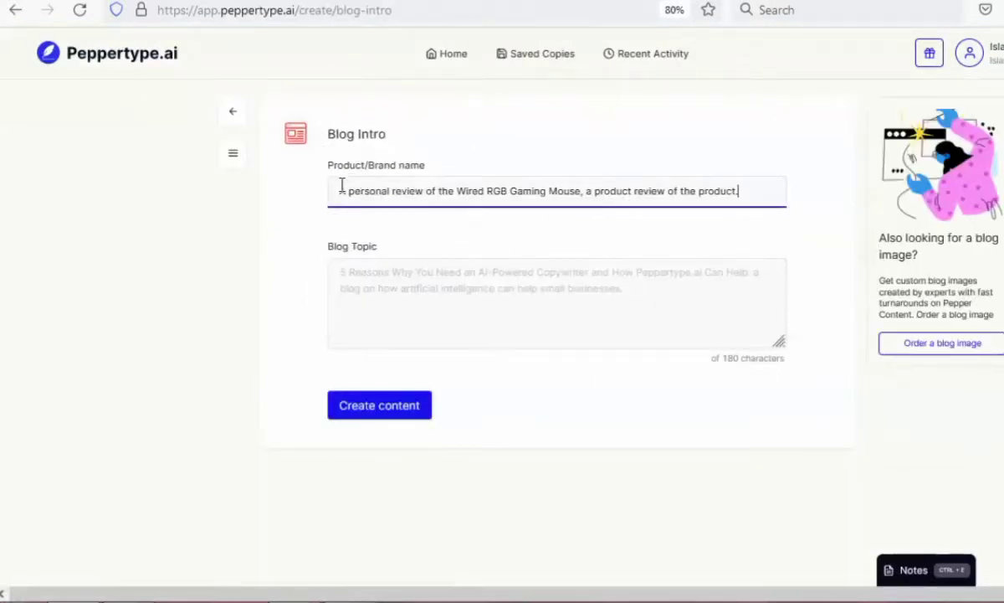
{"action": "left_click_drag", "start_coordinate": [342, 185], "coordinate": [562, 257]}
{"action": "left_click", "coordinate": [469, 310]}
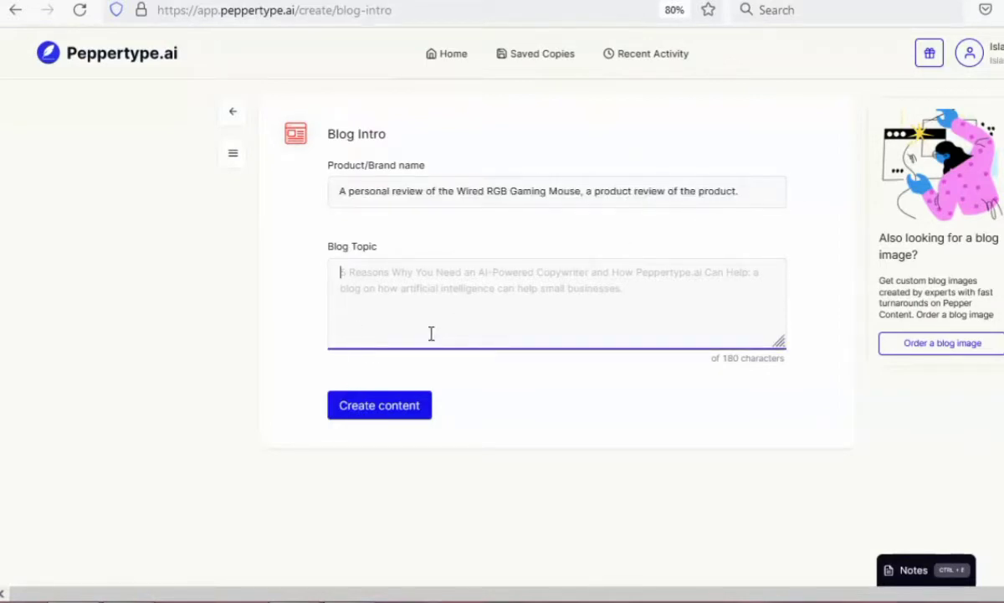
{"action": "right_click", "coordinate": [396, 279]}
{"action": "left_click", "coordinate": [444, 380]}
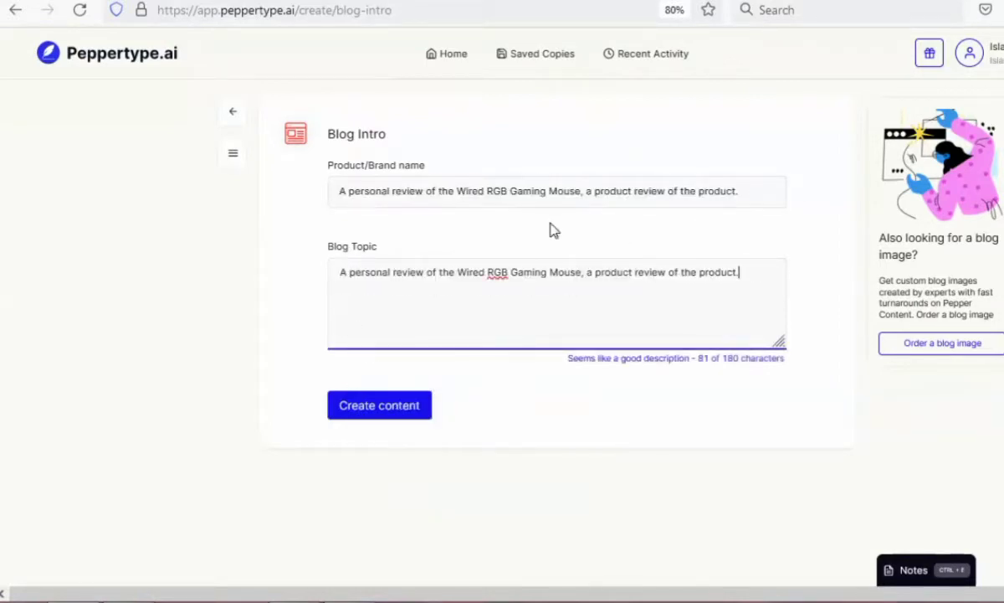
Replace the Blog Intro product name with the saved "Wired RGB Gaming Mouse" entry, including its RaceGT topic, and generate the intros.
{"action": "left_click", "coordinate": [494, 188]}
{"action": "key", "text": "ctrl+a"}
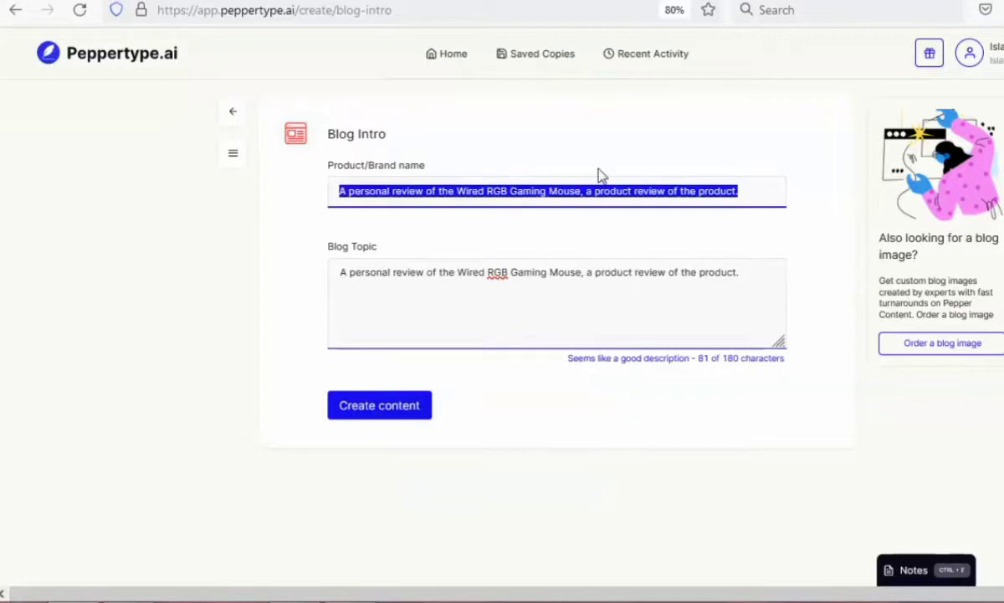
{"action": "key", "text": "BackSpace"}
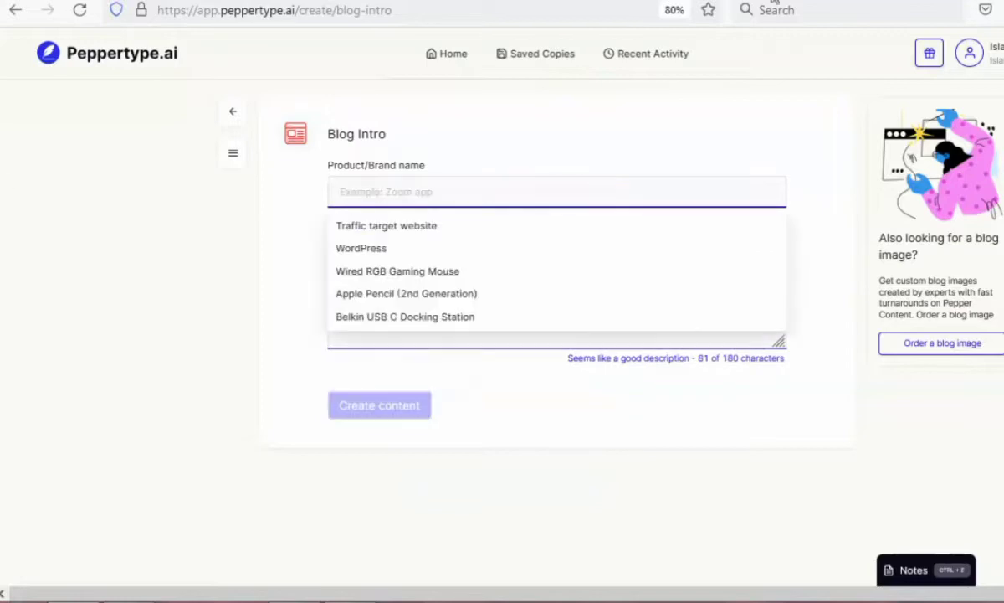
{"action": "left_click", "coordinate": [408, 277]}
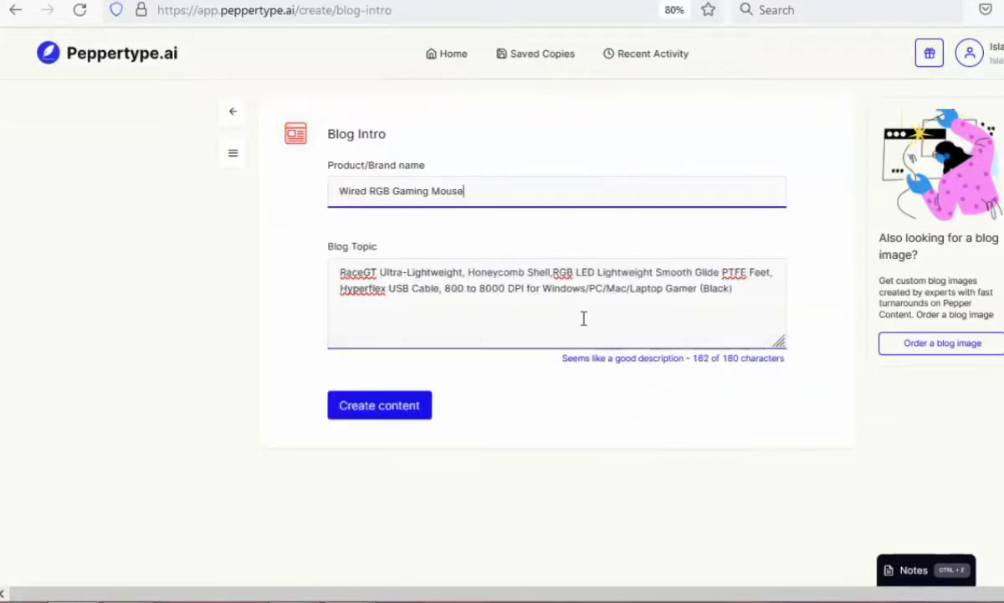
{"action": "left_click", "coordinate": [381, 410]}
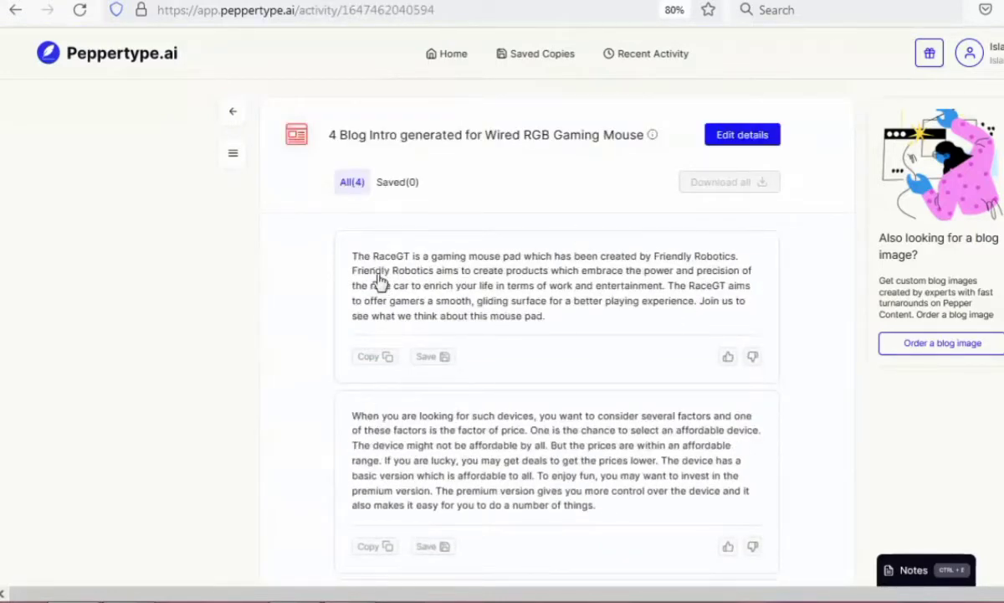
Review the generated blog intros and copy the one beginning "As gaming has become increasingly popular".
{"action": "scroll", "coordinate": [410, 418], "scroll_direction": "down", "scroll_amount": 2}
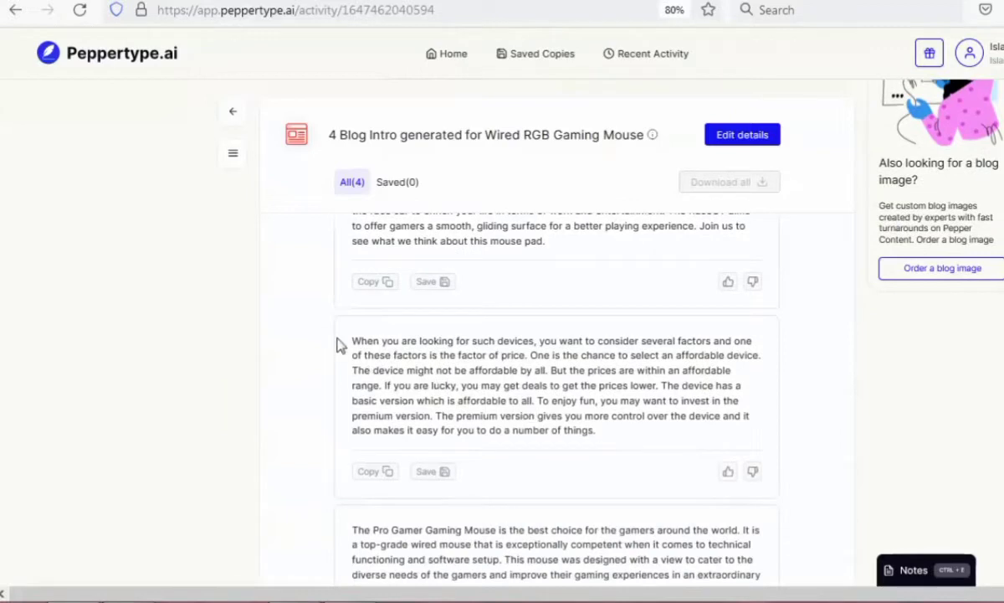
{"action": "scroll", "coordinate": [517, 475], "scroll_direction": "down", "scroll_amount": 2}
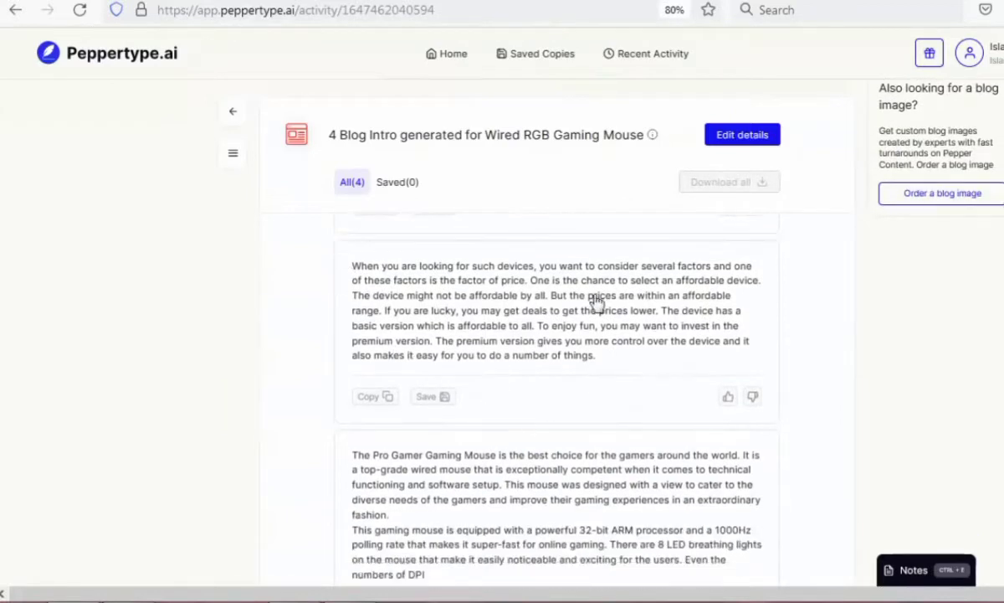
{"action": "scroll", "coordinate": [442, 441], "scroll_direction": "down", "scroll_amount": 5}
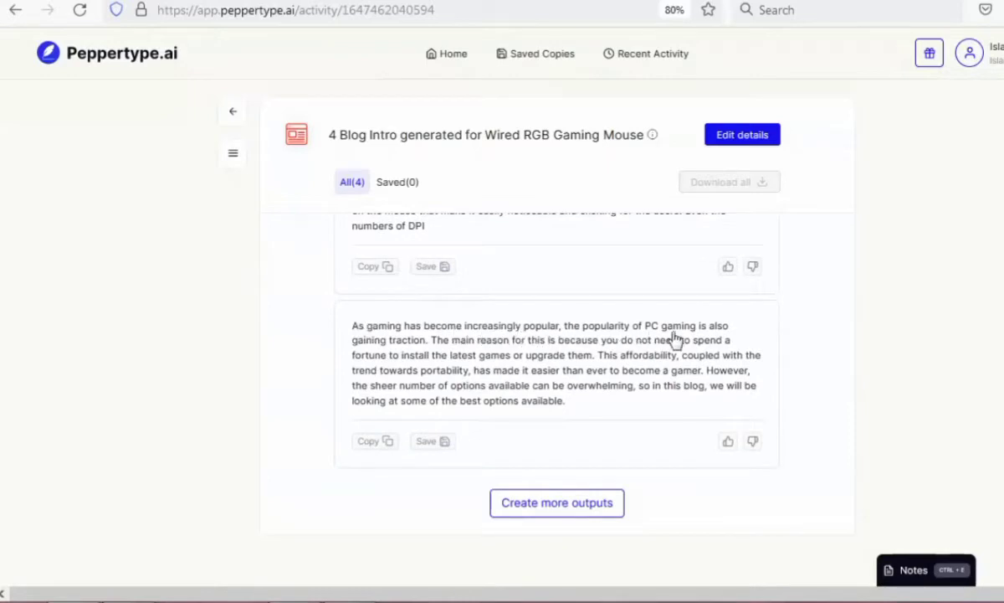
{"action": "left_click", "coordinate": [373, 442]}
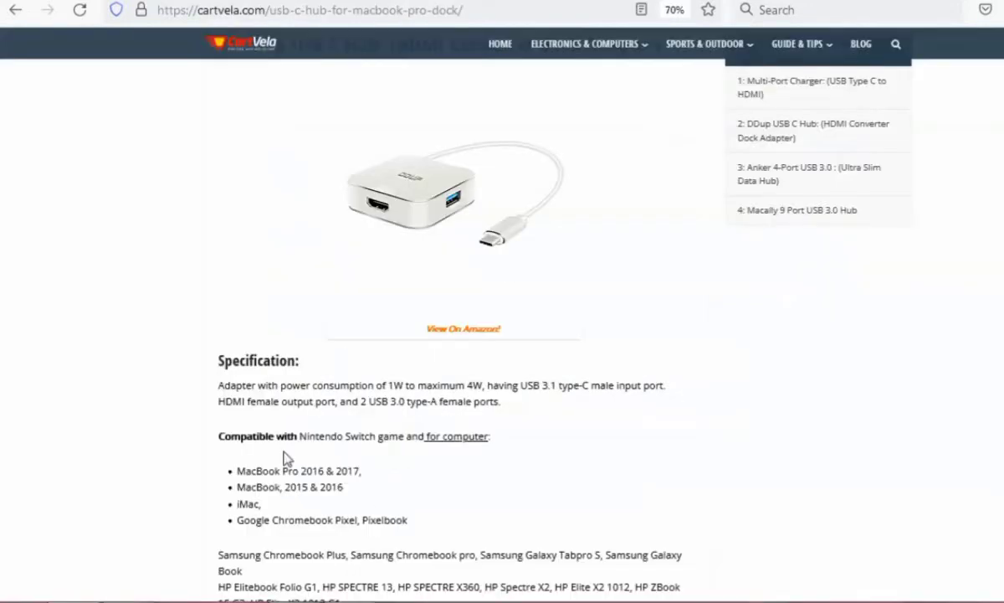
Examine how the CartVela article structures its DDup USB C Hub review, from Specification and compatibility lists through Details and To end.
{"action": "left_click_drag", "start_coordinate": [216, 329], "coordinate": [518, 350]}
{"action": "left_click", "coordinate": [516, 351]}
{"action": "scroll", "coordinate": [513, 366], "scroll_direction": "down", "scroll_amount": 2}
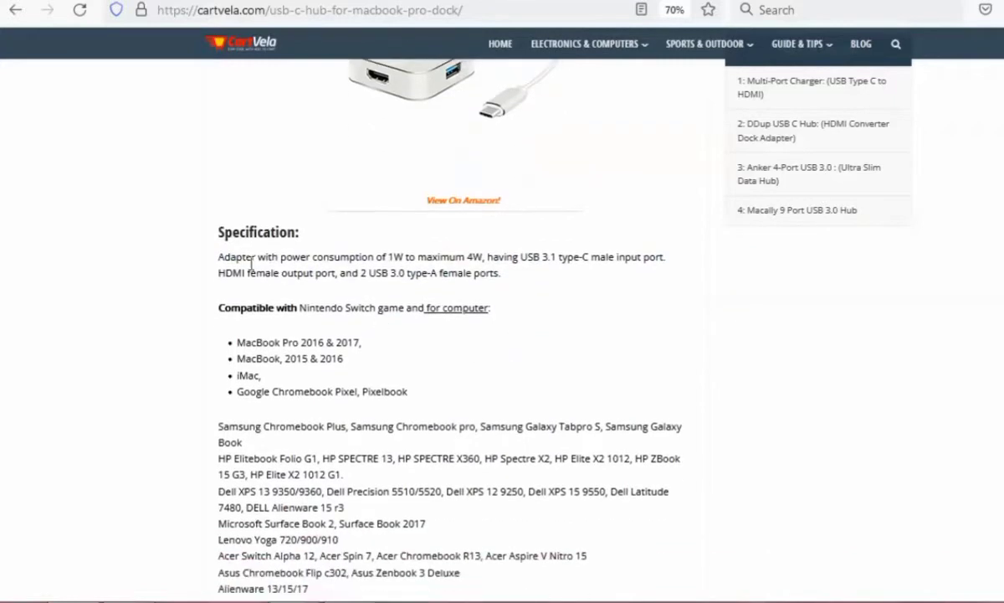
{"action": "left_click_drag", "start_coordinate": [210, 233], "coordinate": [529, 289]}
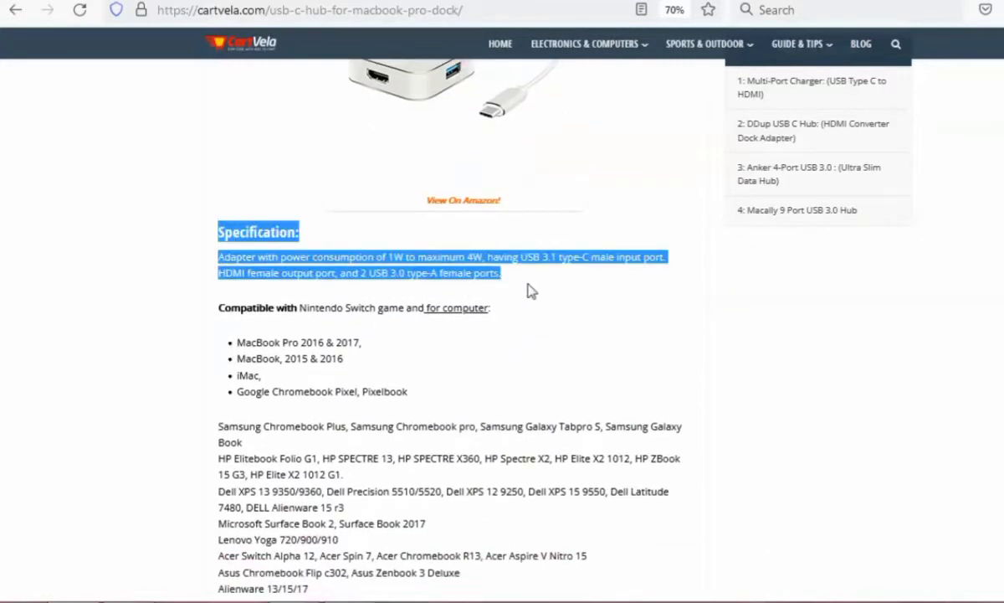
{"action": "left_click", "coordinate": [514, 348]}
{"action": "scroll", "coordinate": [514, 349], "scroll_direction": "down", "scroll_amount": 10}
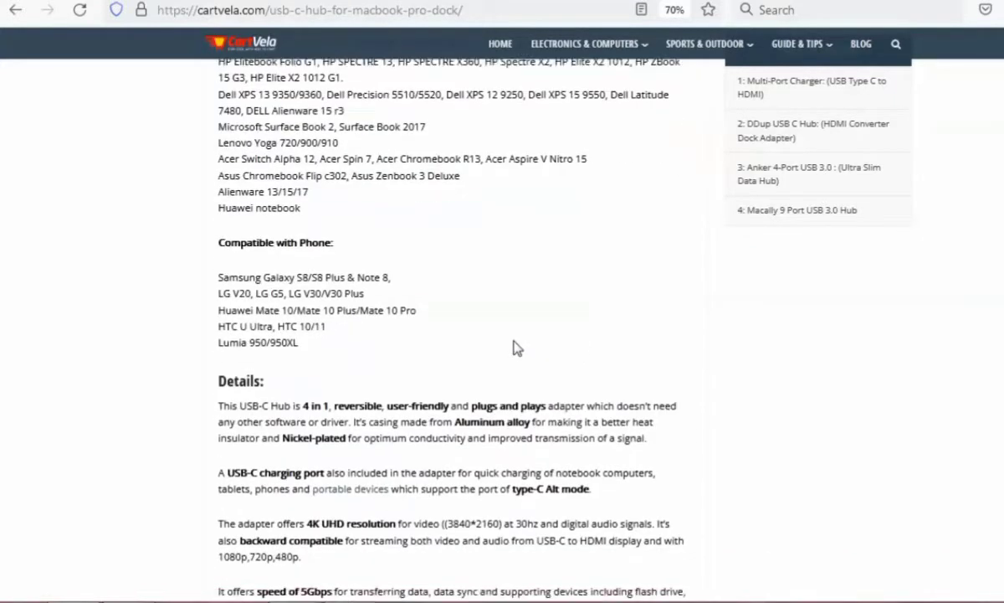
{"action": "scroll", "coordinate": [516, 348], "scroll_direction": "down", "scroll_amount": 1}
{"action": "left_click_drag", "start_coordinate": [220, 335], "coordinate": [573, 580]}
{"action": "left_click", "coordinate": [515, 526]}
{"action": "scroll", "coordinate": [513, 523], "scroll_direction": "down", "scroll_amount": 3}
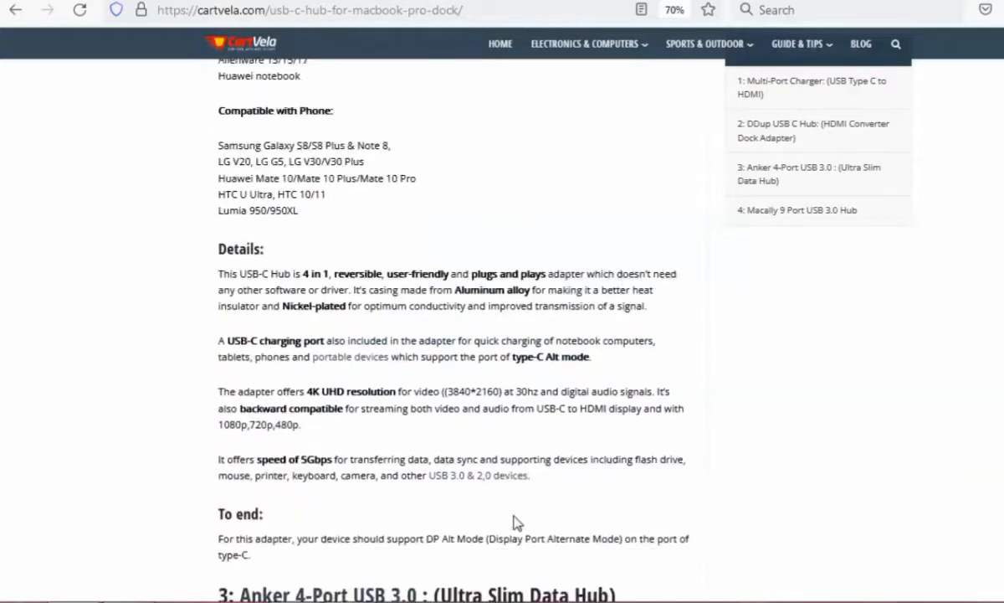
{"action": "scroll", "coordinate": [516, 523], "scroll_direction": "up", "scroll_amount": 12}
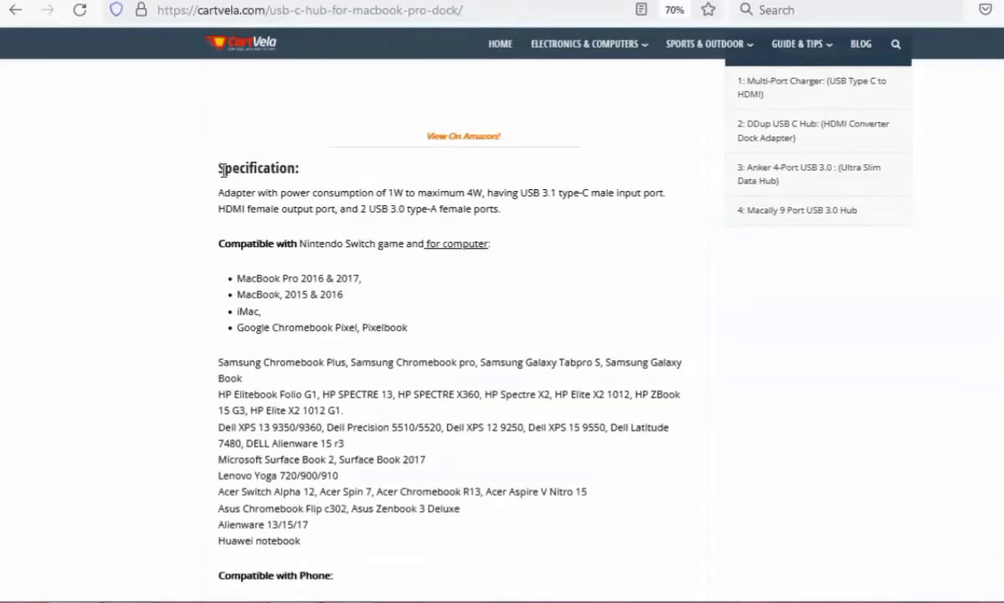
{"action": "left_click_drag", "start_coordinate": [222, 170], "coordinate": [442, 231]}
{"action": "left_click", "coordinate": [529, 229]}
In Peppertype's Blog Outline form, choose the saved "Wired RGB Gaming Mouse" product with its RaceGT topic and generate the outlines.
{"action": "key", "text": "ctrl+Tab"}
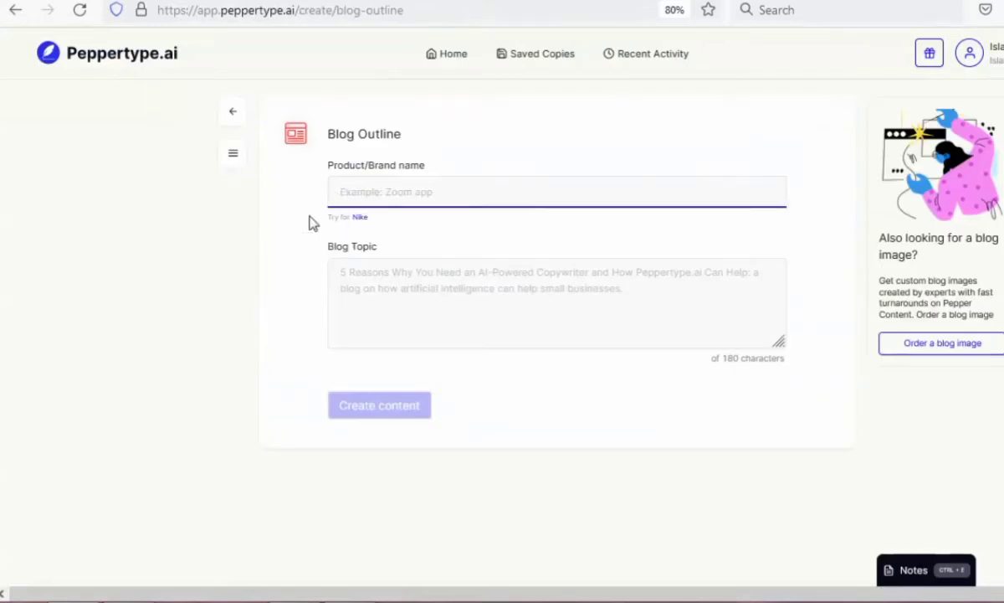
{"action": "left_click_drag", "start_coordinate": [334, 136], "coordinate": [457, 193]}
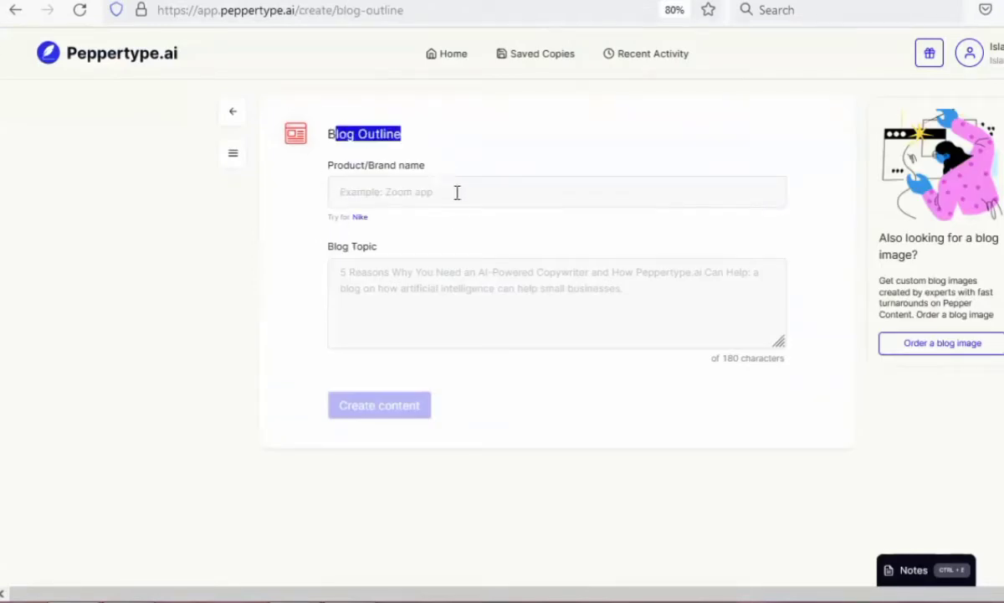
{"action": "left_click", "coordinate": [455, 194]}
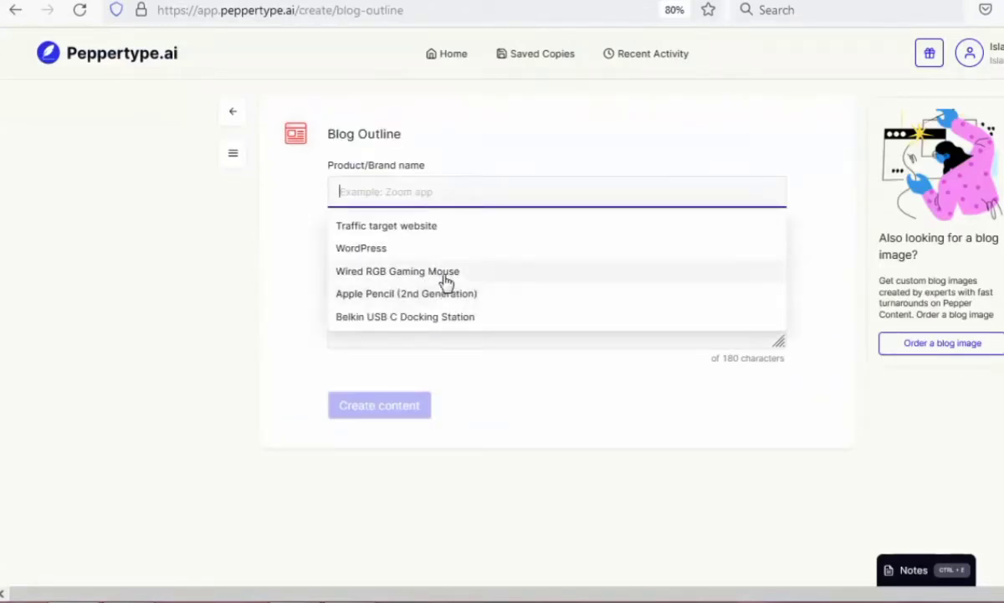
{"action": "left_click", "coordinate": [446, 275]}
{"action": "left_click", "coordinate": [467, 294]}
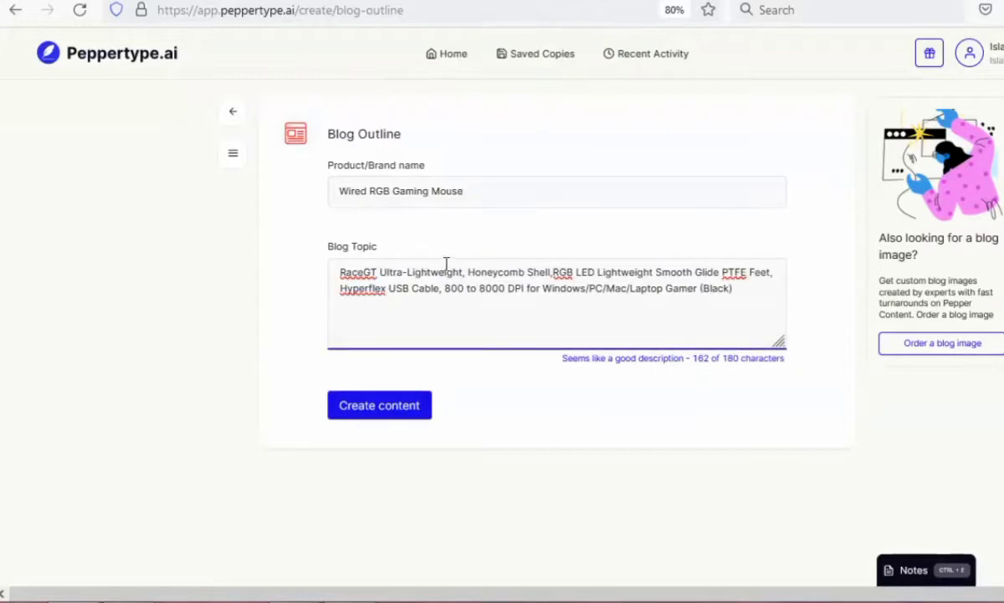
{"action": "key", "text": "ctrl+a"}
{"action": "left_click", "coordinate": [483, 332]}
{"action": "left_click", "coordinate": [406, 407]}
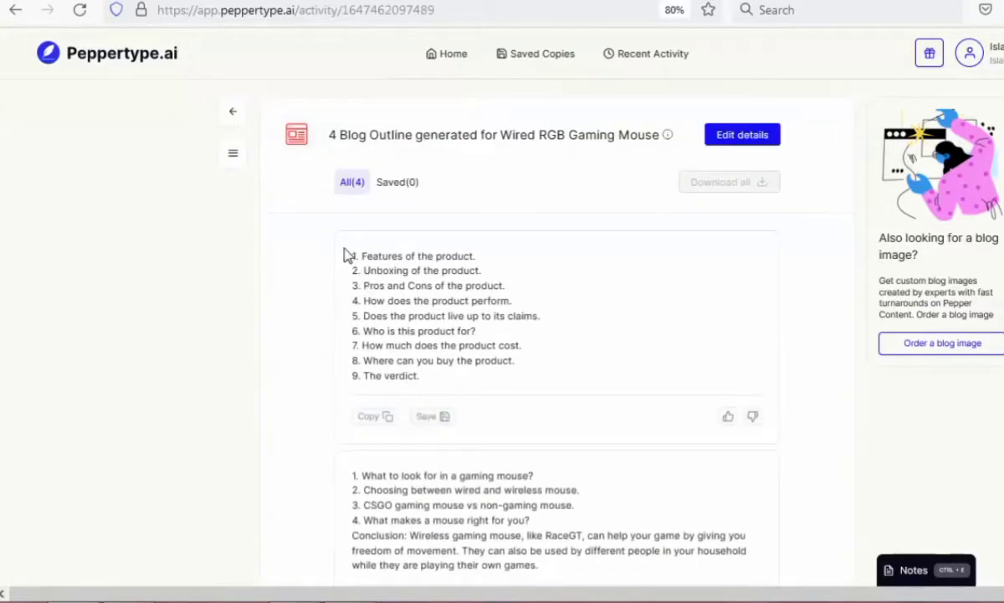
Examine the generated blog outlines for the gaming mouse, comparing their section headings and conclusions.
{"action": "scroll", "coordinate": [482, 523], "scroll_direction": "down", "scroll_amount": 4}
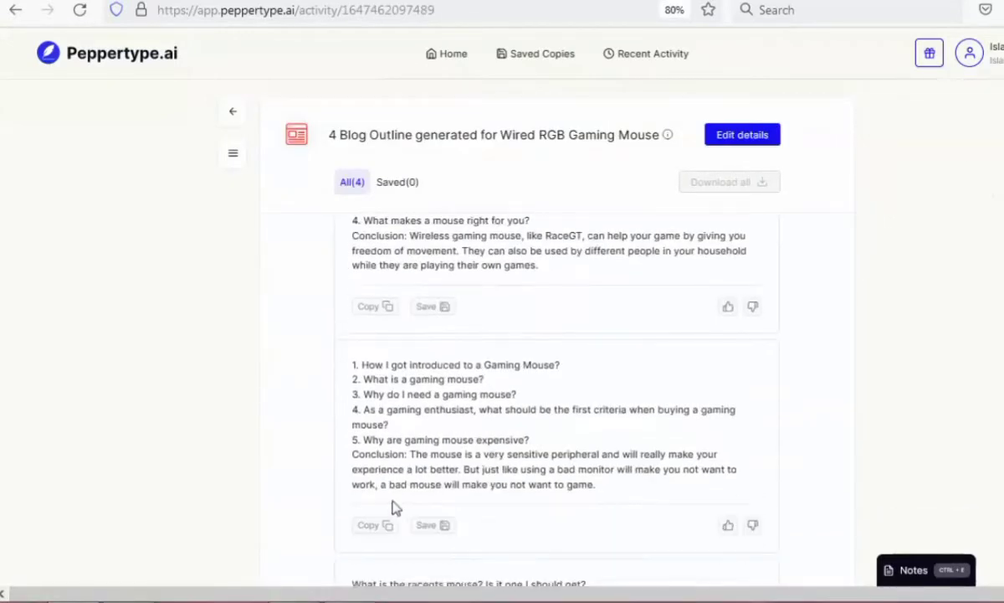
{"action": "scroll", "coordinate": [395, 508], "scroll_direction": "down", "scroll_amount": 2}
{"action": "scroll", "coordinate": [377, 529], "scroll_direction": "down", "scroll_amount": 2}
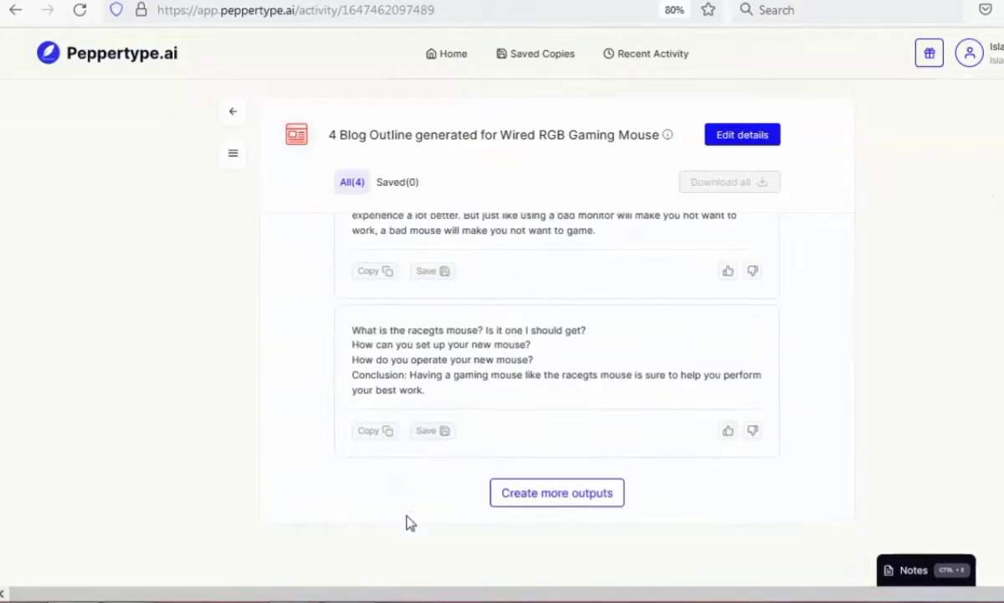
{"action": "scroll", "coordinate": [392, 495], "scroll_direction": "up", "scroll_amount": 2}
{"action": "scroll", "coordinate": [393, 494], "scroll_direction": "up", "scroll_amount": 3}
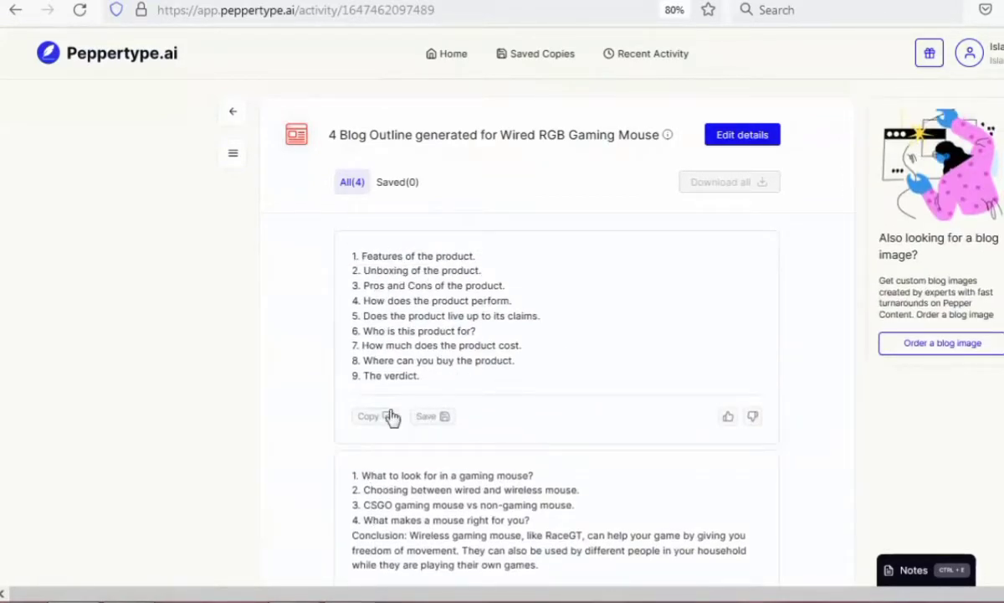
{"action": "scroll", "coordinate": [402, 456], "scroll_direction": "down", "scroll_amount": 2}
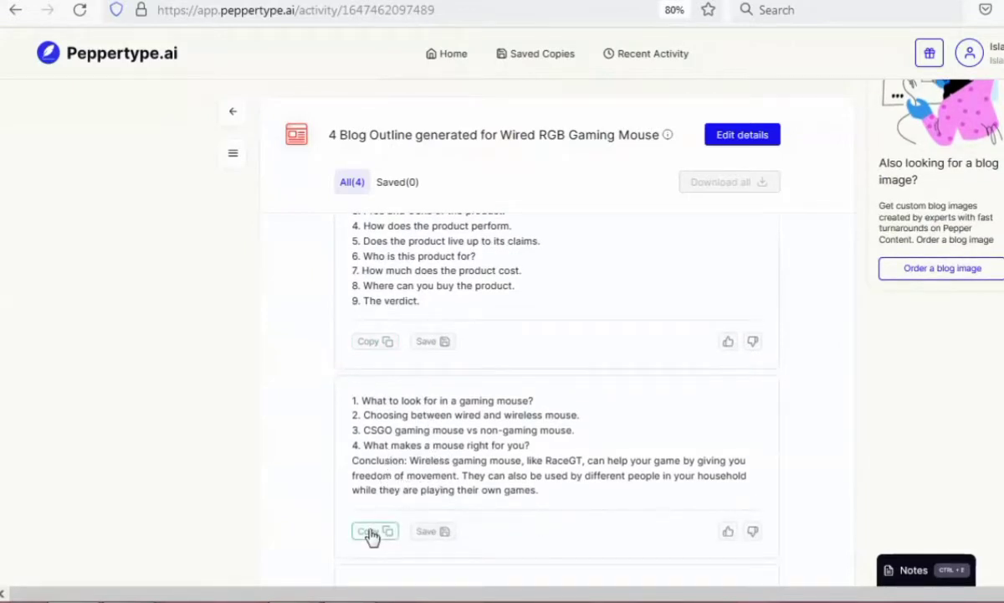
{"action": "scroll", "coordinate": [372, 536], "scroll_direction": "down", "scroll_amount": 5}
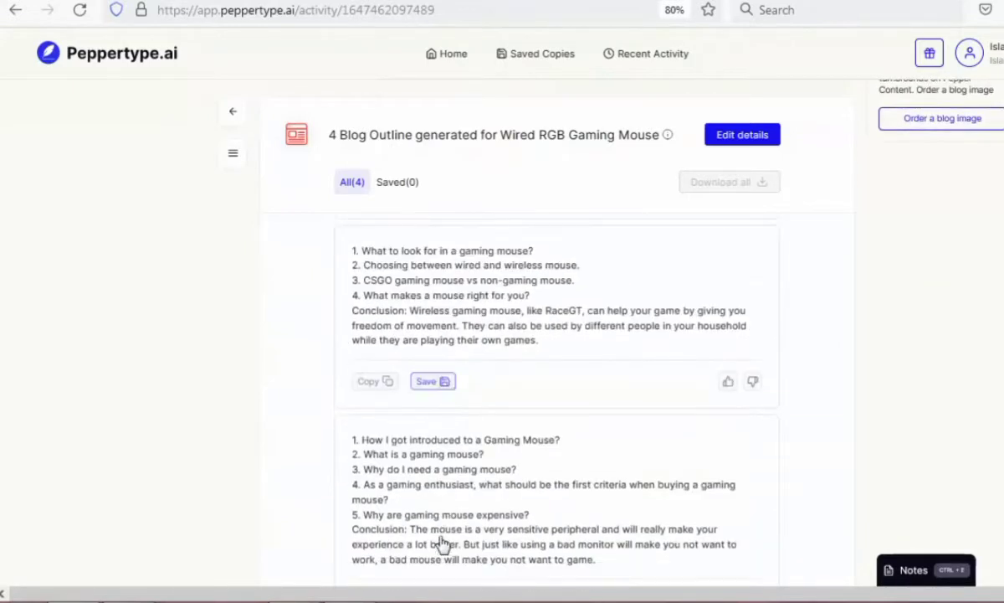
Copy the generated blog outline that starts with "What to look for in a gaming mouse?".
{"action": "scroll", "coordinate": [393, 489], "scroll_direction": "down", "scroll_amount": 1}
{"action": "scroll", "coordinate": [410, 490], "scroll_direction": "up", "scroll_amount": 5}
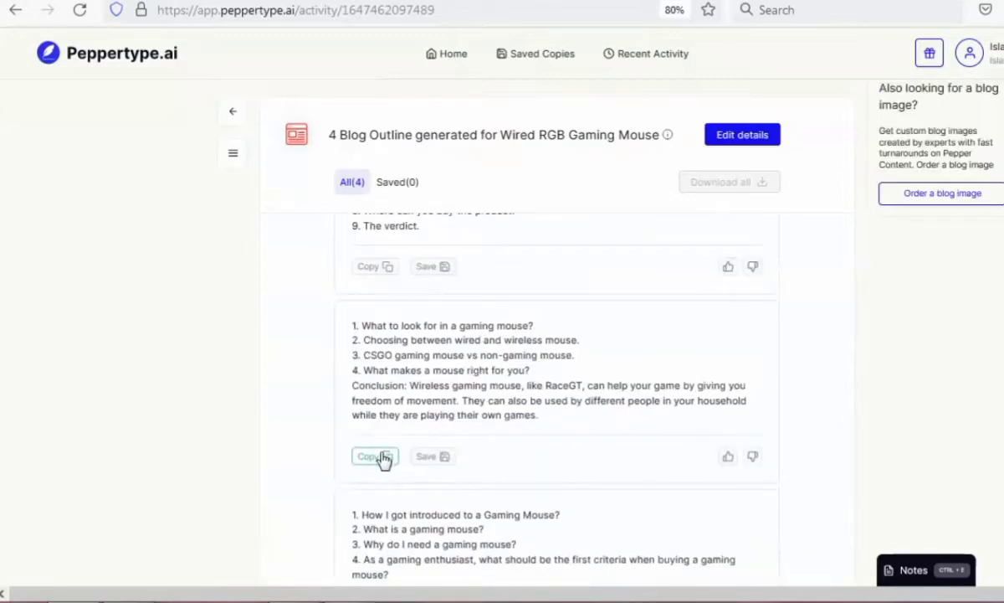
{"action": "left_click", "coordinate": [381, 457]}
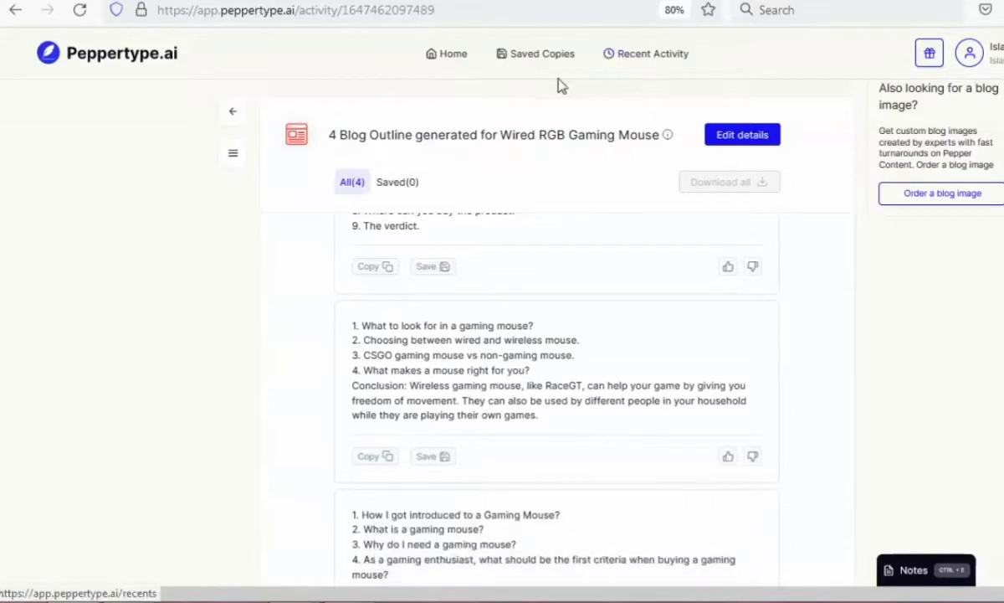
In the CartVela article, review the computer and phone compatibility lists under the USB-C hub's Specification heading.
{"action": "left_click_drag", "start_coordinate": [325, 140], "coordinate": [658, 149]}
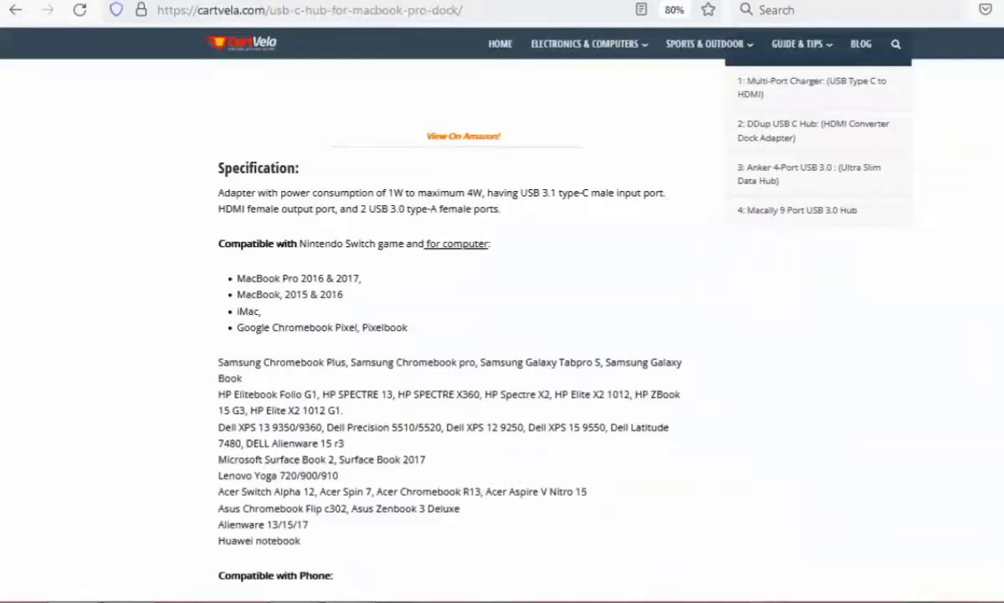
{"action": "left_click_drag", "start_coordinate": [220, 244], "coordinate": [339, 554]}
{"action": "scroll", "coordinate": [488, 544], "scroll_direction": "down", "scroll_amount": 3}
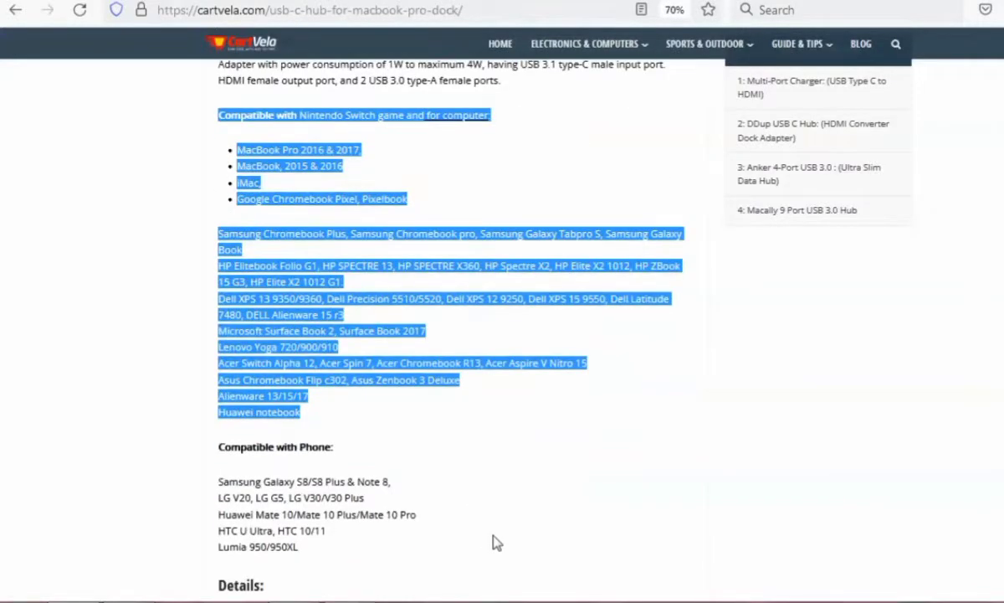
{"action": "left_click", "coordinate": [486, 480]}
{"action": "scroll", "coordinate": [486, 479], "scroll_direction": "down", "scroll_amount": 8}
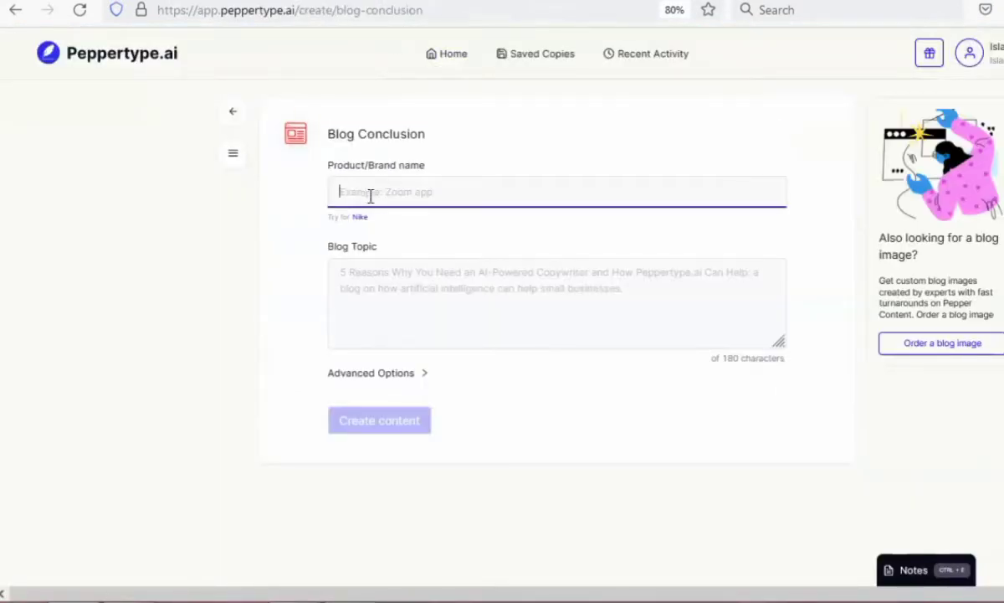
In Peppertype's Blog Conclusion form, choose the saved "Wired RGB Gaming Mouse" product with its RaceGT topic and reveal the optional call to action.
{"action": "left_click", "coordinate": [371, 195]}
{"action": "left_click", "coordinate": [429, 276]}
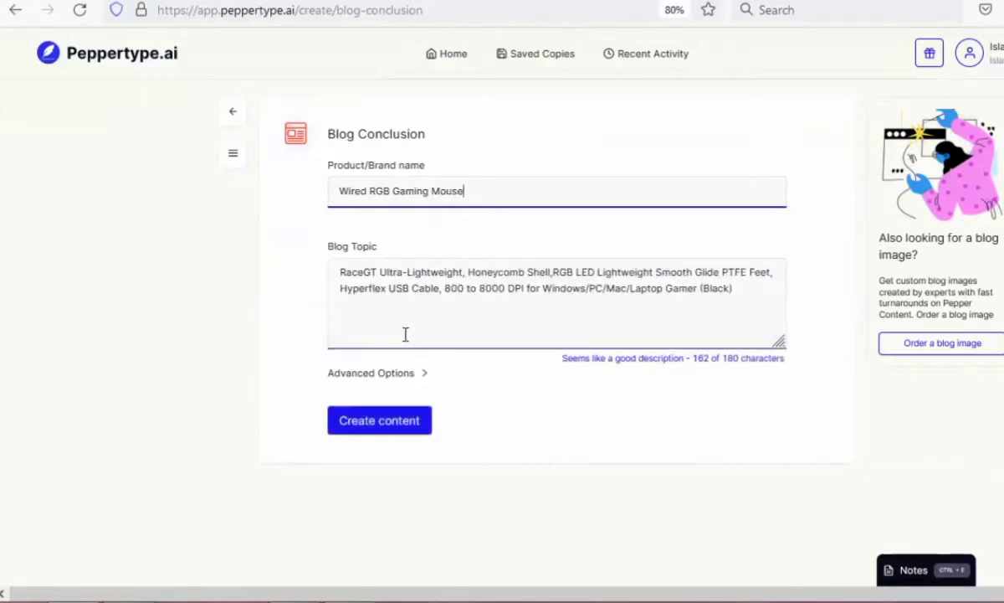
{"action": "left_click", "coordinate": [421, 374]}
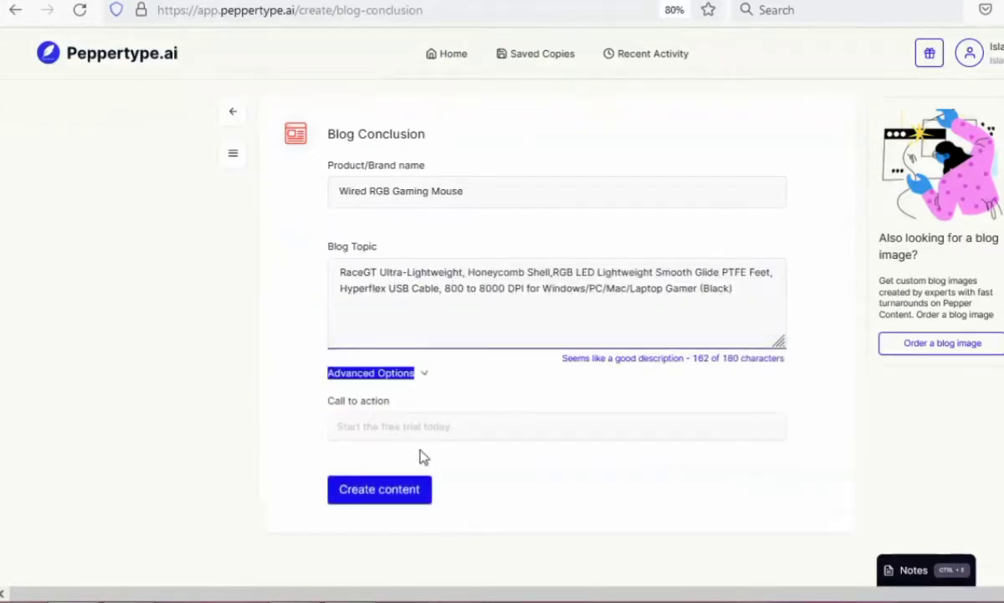
{"action": "left_click", "coordinate": [425, 429]}
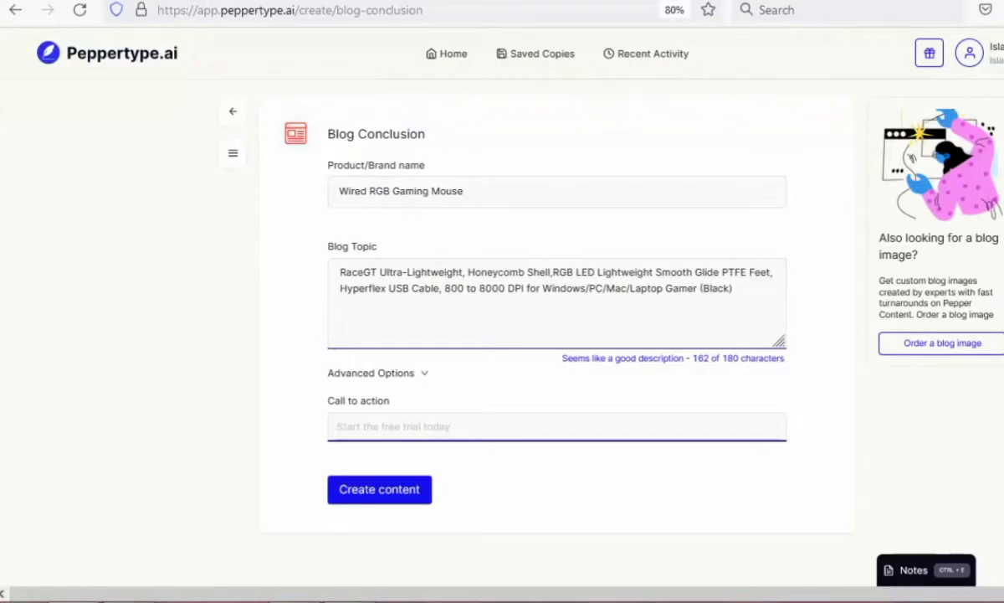
On the Amazon product page, copy "Products with electrical plugs are designed" from the Note below the feature list.
{"action": "key", "text": "alt+Tab"}
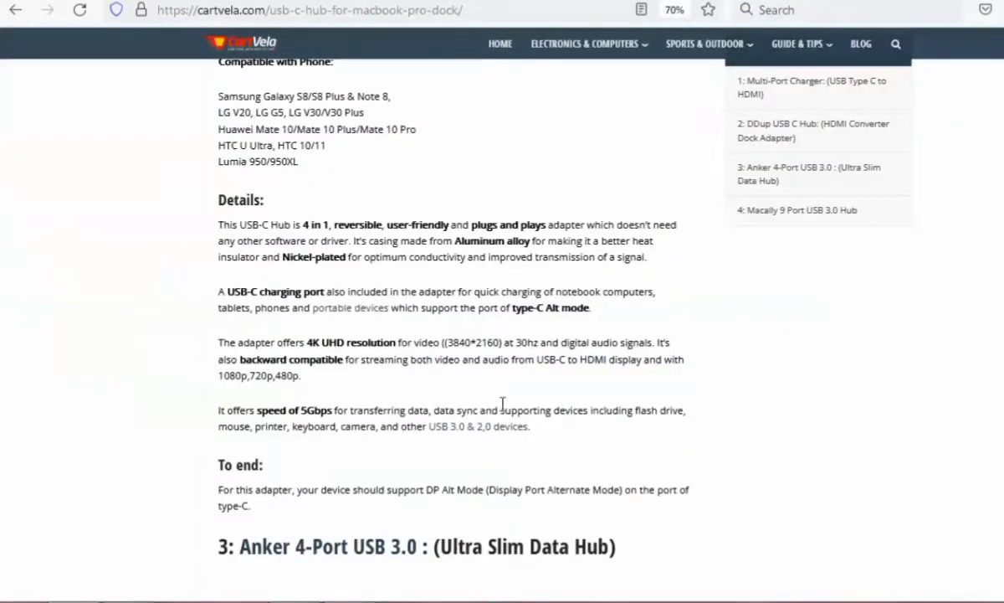
{"action": "scroll", "coordinate": [314, 468], "scroll_direction": "down", "scroll_amount": 3}
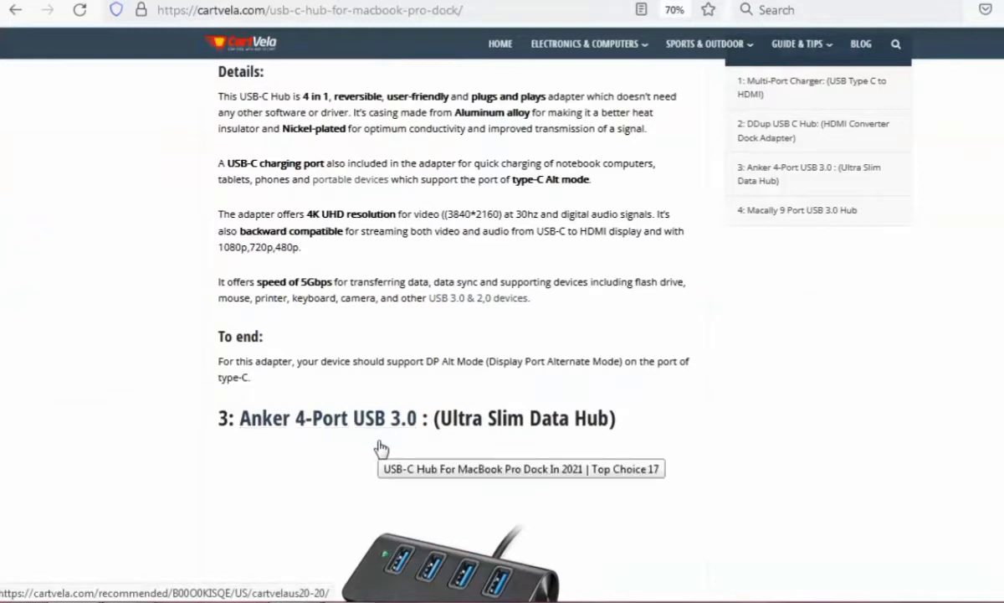
{"action": "scroll", "coordinate": [383, 443], "scroll_direction": "down", "scroll_amount": 15}
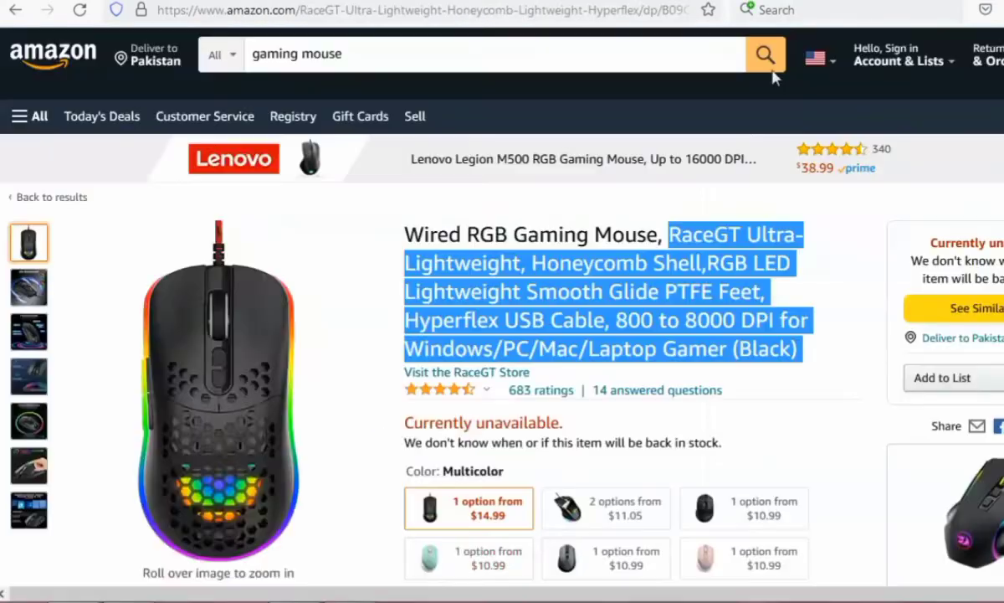
{"action": "scroll", "coordinate": [456, 531], "scroll_direction": "down", "scroll_amount": 5}
{"action": "scroll", "coordinate": [456, 526], "scroll_direction": "down", "scroll_amount": 3}
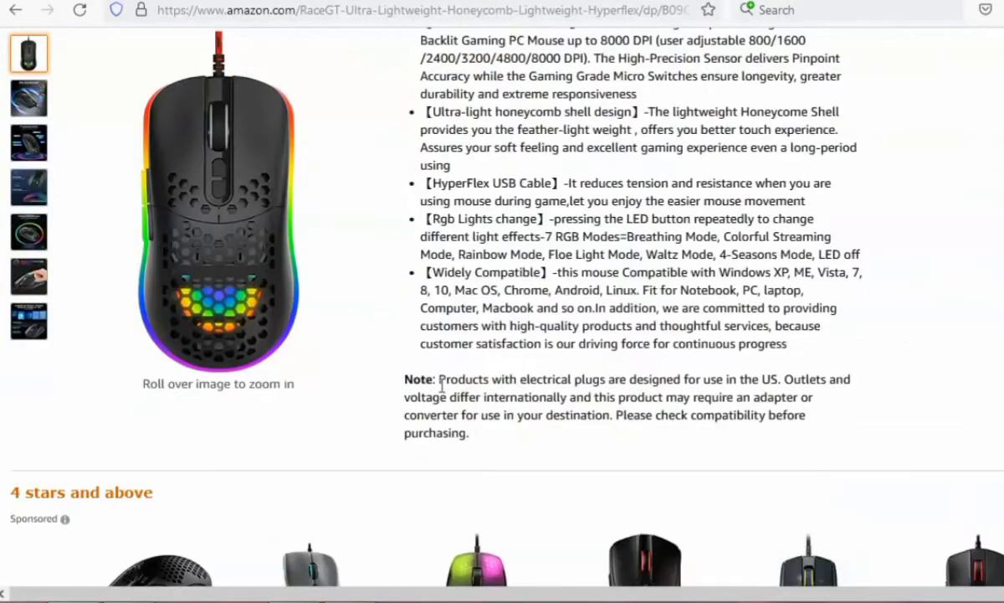
{"action": "left_click_drag", "start_coordinate": [439, 379], "coordinate": [684, 379]}
{"action": "key", "text": "ctrl+c"}
{"action": "right_click", "coordinate": [637, 381]}
{"action": "left_click", "coordinate": [591, 391]}
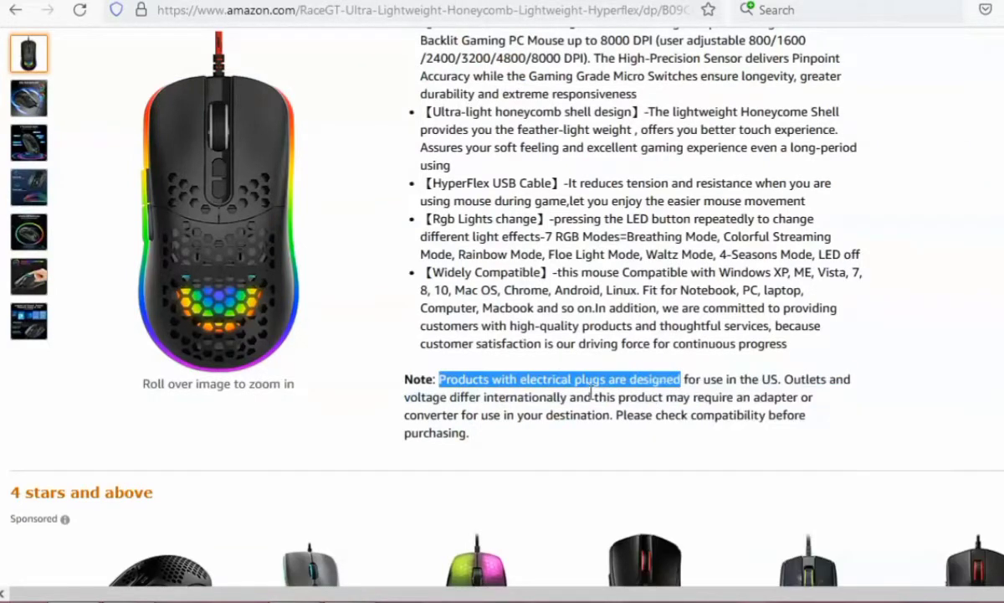
Try to generate a blog conclusion in Peppertype with "Products with electrical plugs are designed" as the call to action.
{"action": "key", "text": "ctrl+Tab"}
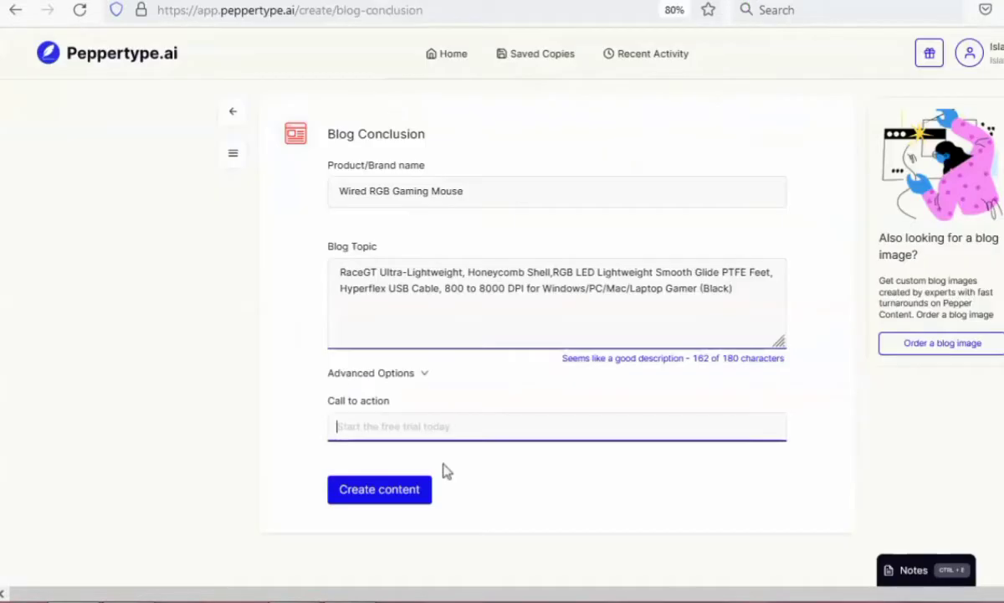
{"action": "right_click", "coordinate": [401, 415]}
{"action": "left_click", "coordinate": [465, 268]}
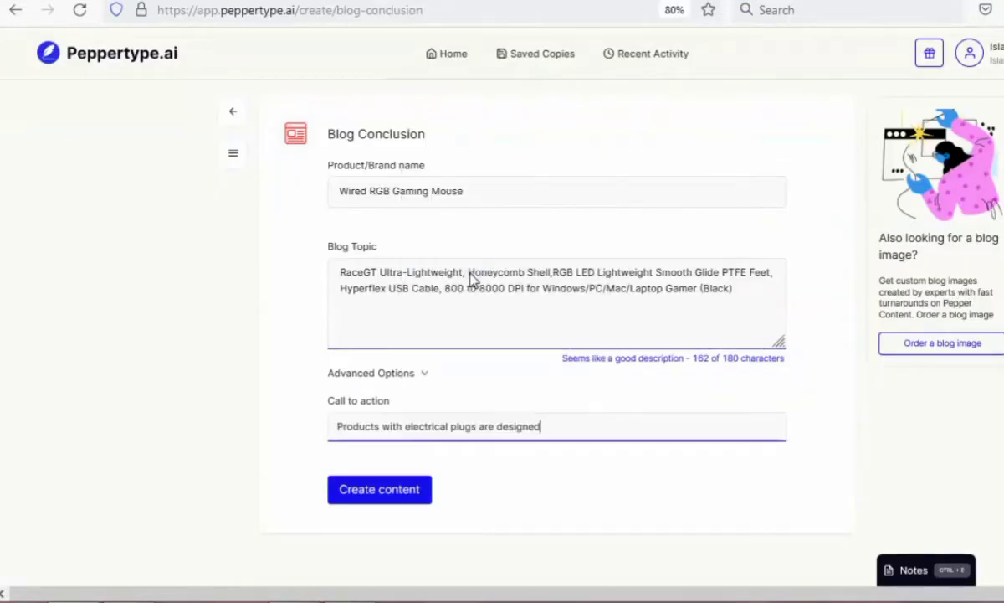
{"action": "left_click", "coordinate": [394, 497]}
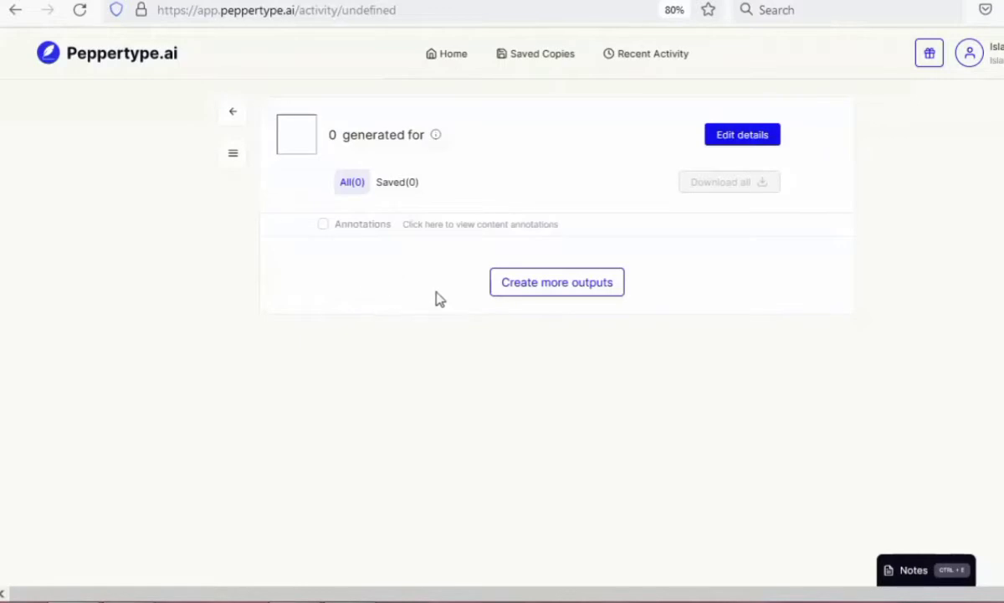
Return to the Blog Conclusion form and clear the call-to-action text.
{"action": "left_click", "coordinate": [16, 10]}
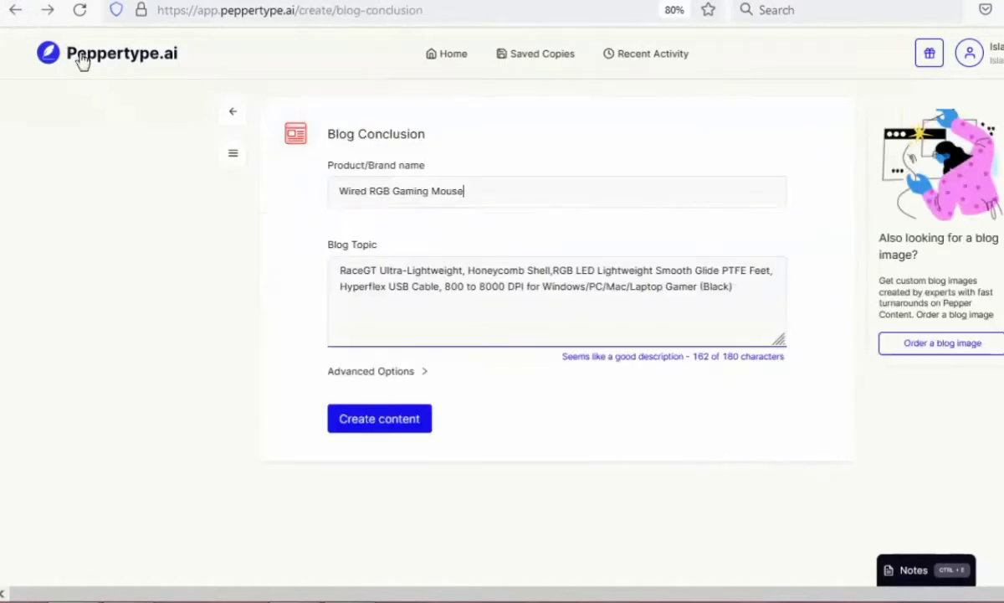
{"action": "left_click", "coordinate": [417, 374]}
{"action": "left_click_drag", "start_coordinate": [542, 427], "coordinate": [194, 416]}
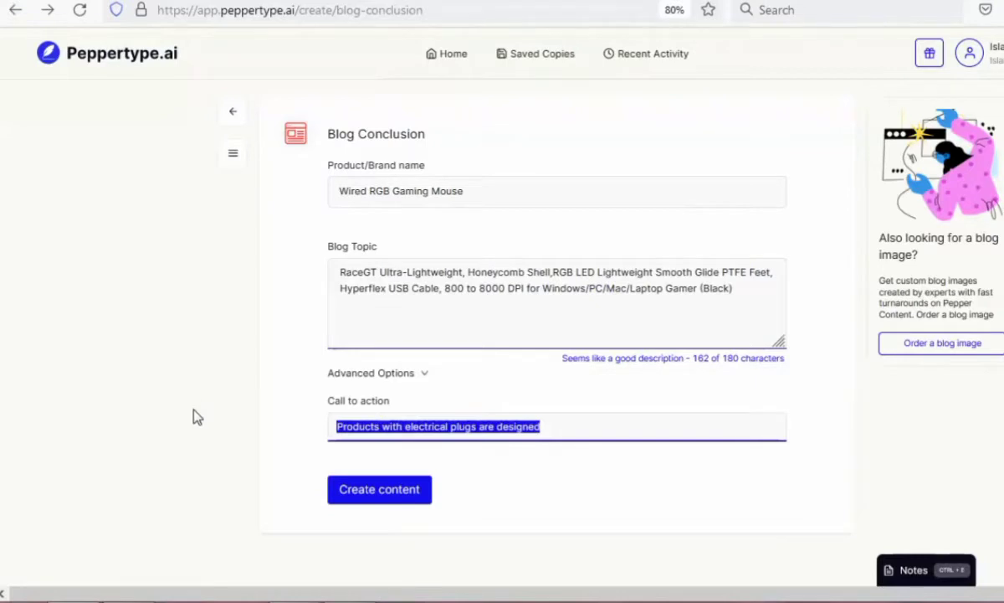
{"action": "key", "text": "BackSpace"}
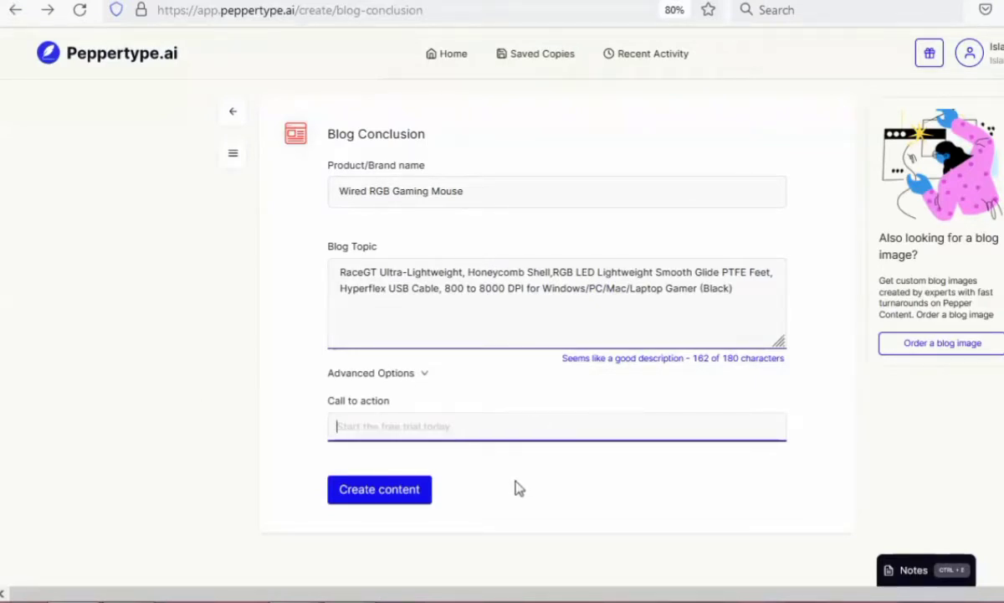
Enter a call to action beginning "this product an amaz" and generate the blog conclusion.
{"action": "type", "text": "thi"}
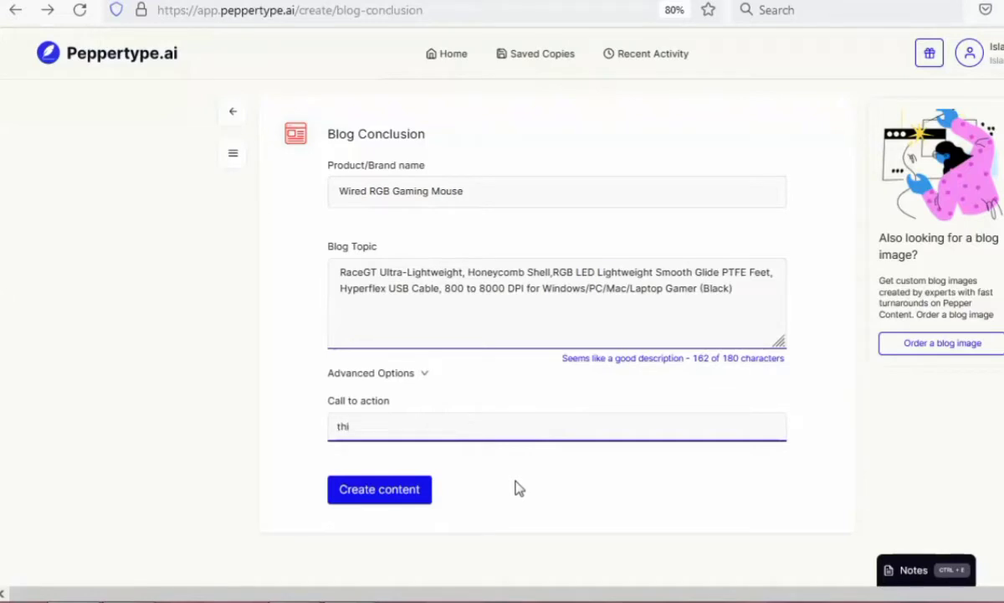
{"action": "type", "text": "s produ"}
{"action": "key", "text": "BackSpace"}
{"action": "key", "text": "BackSpace"}
{"action": "key", "text": "BackSpace"}
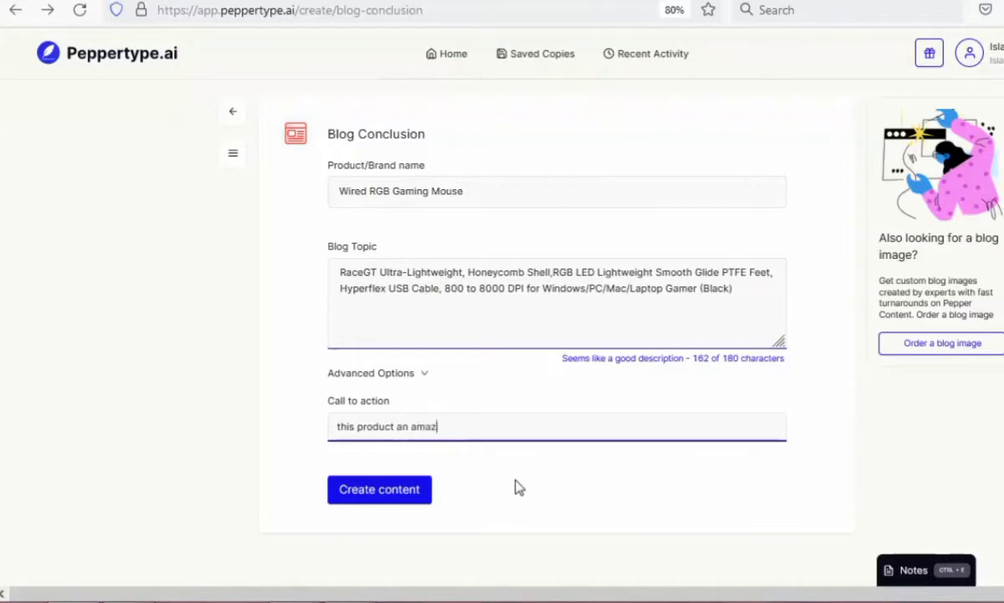
{"action": "left_click", "coordinate": [418, 502]}
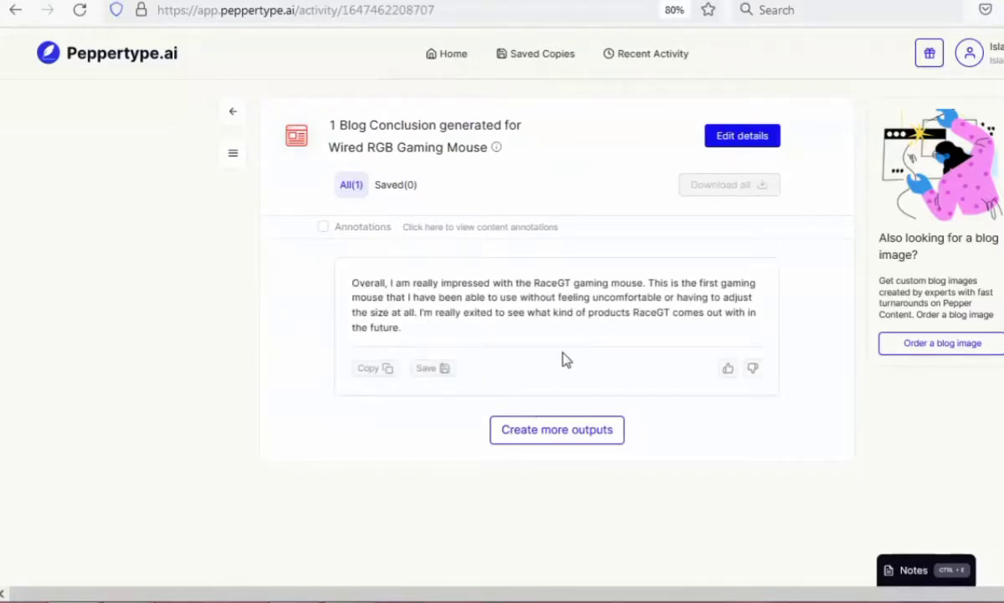
Create more blog conclusion outputs for the gaming mouse and read the additional text.
{"action": "left_click", "coordinate": [567, 434]}
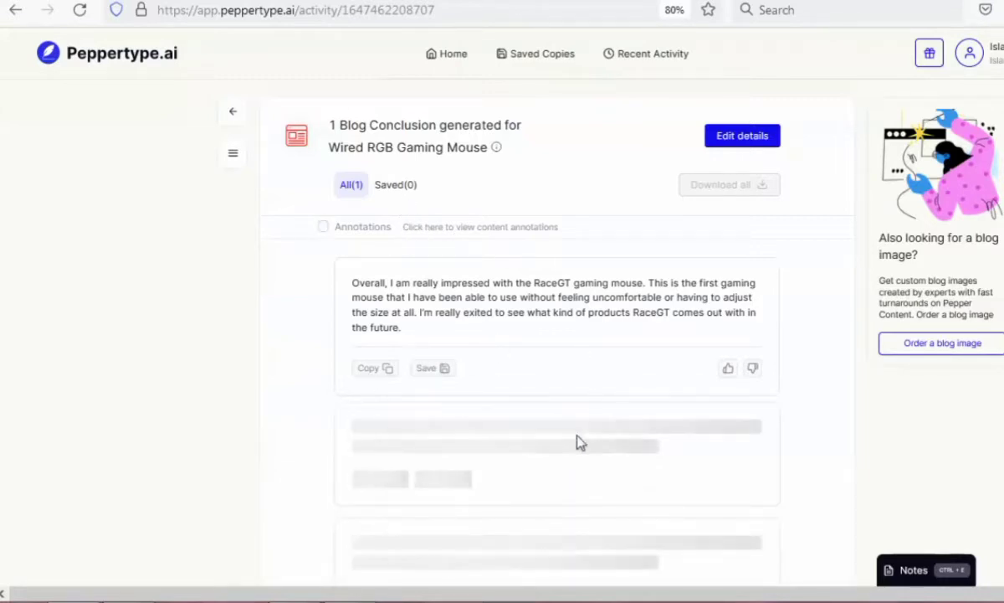
{"action": "scroll", "coordinate": [579, 439], "scroll_direction": "down", "scroll_amount": 3}
{"action": "scroll", "coordinate": [580, 433], "scroll_direction": "up", "scroll_amount": 1}
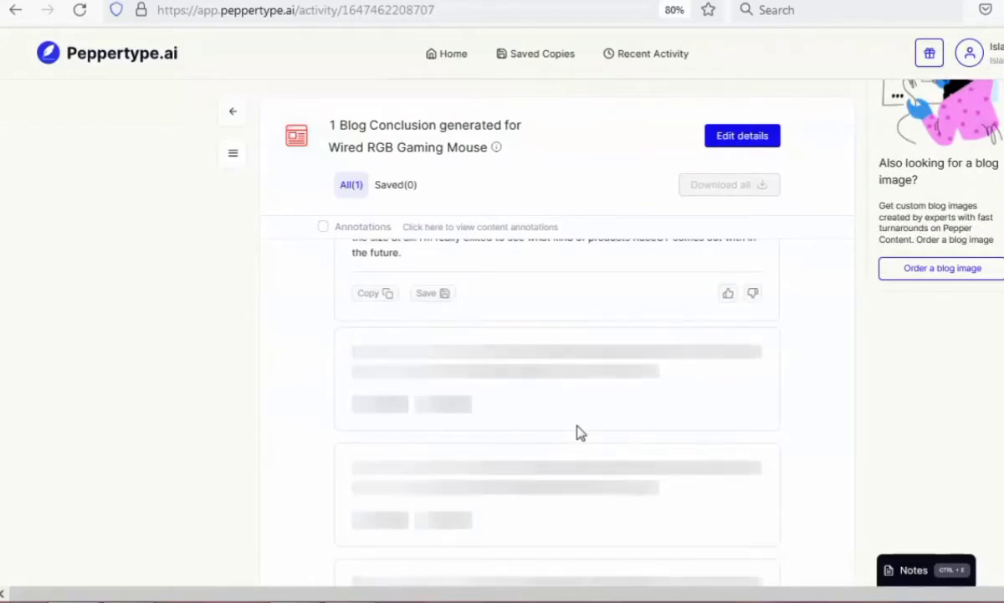
{"action": "scroll", "coordinate": [581, 432], "scroll_direction": "down", "scroll_amount": 1}
{"action": "scroll", "coordinate": [581, 432], "scroll_direction": "up", "scroll_amount": 2}
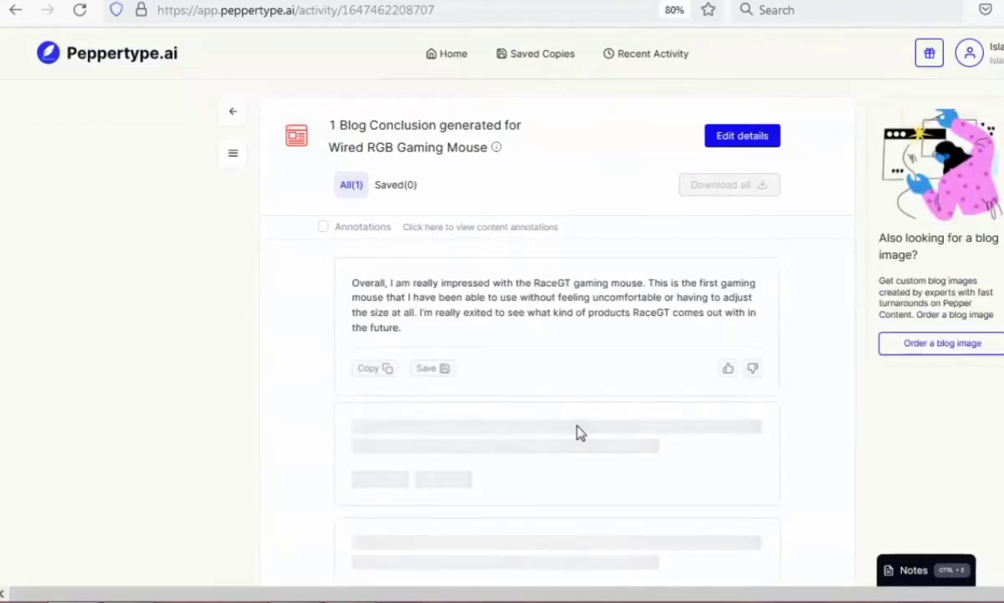
{"action": "scroll", "coordinate": [579, 433], "scroll_direction": "down", "scroll_amount": 4}
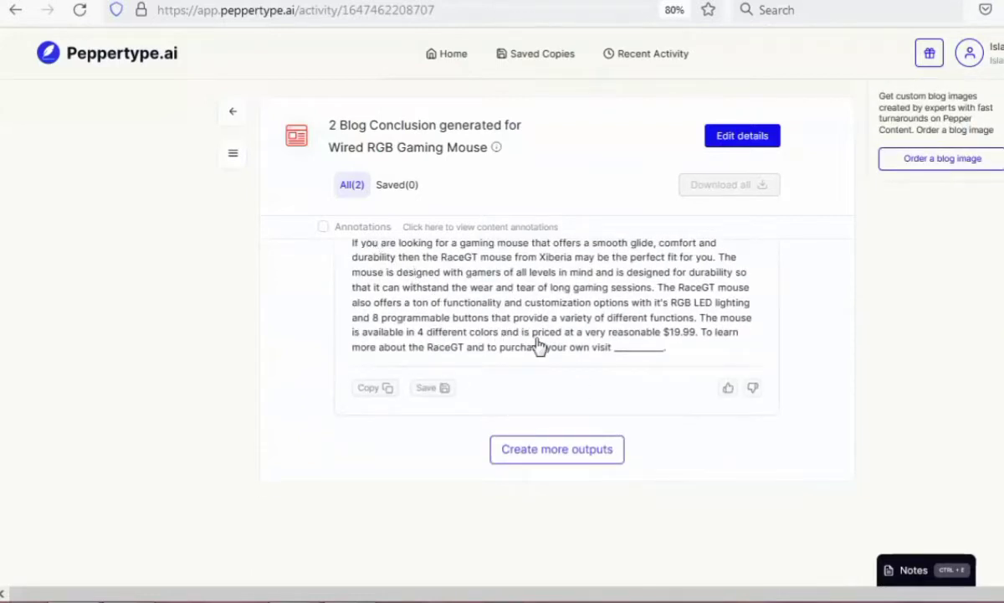
Copy the generated conclusion beginning "Overall, I am really impressed with the RaceGT gaming mouse".
{"action": "scroll", "coordinate": [425, 352], "scroll_direction": "up", "scroll_amount": 2}
{"action": "scroll", "coordinate": [377, 340], "scroll_direction": "up", "scroll_amount": 1}
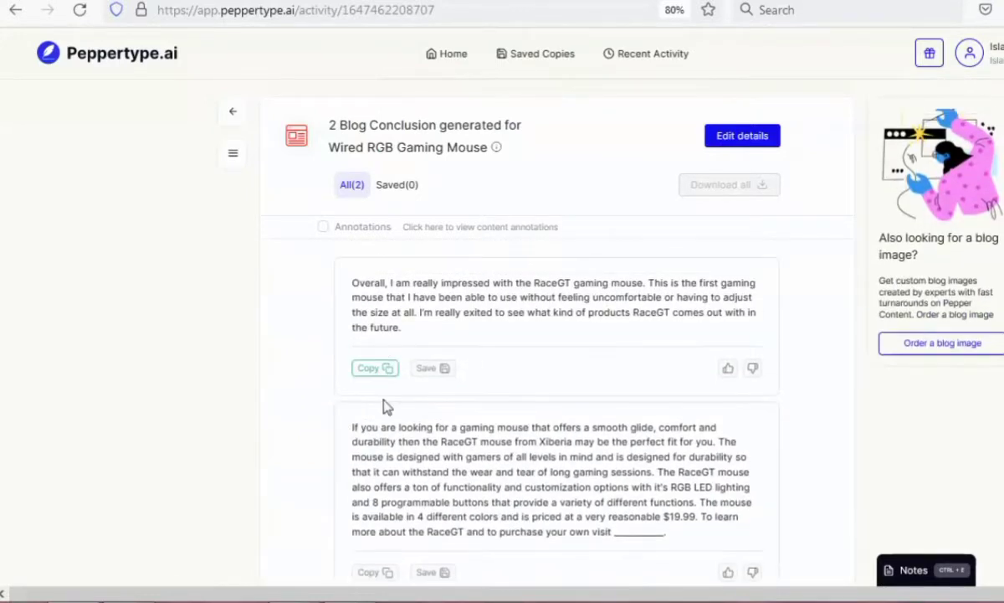
{"action": "left_click", "coordinate": [376, 369]}
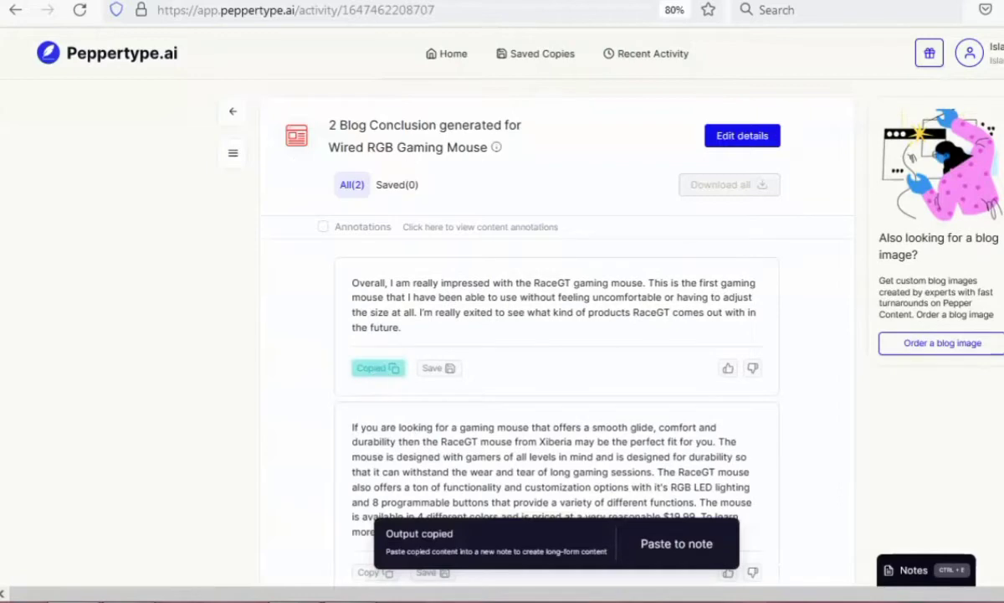
Switch to the CartVela article and look over the Anker 4-Port USB 3.0 hub section, from its To end text up to its heading.
{"action": "key", "text": "ctrl+Tab"}
{"action": "scroll", "coordinate": [448, 289], "scroll_direction": "up", "scroll_amount": 5}
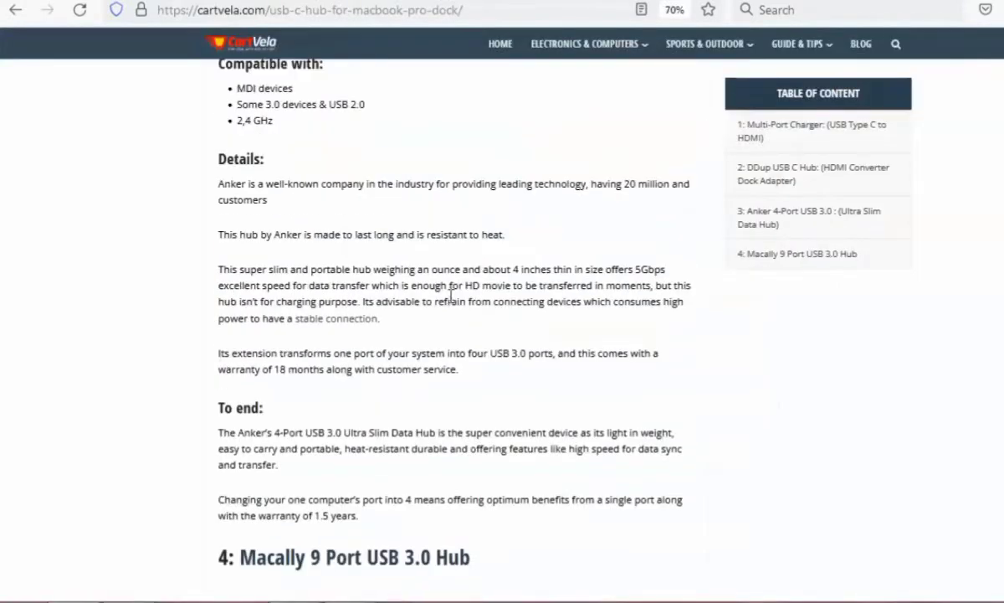
{"action": "scroll", "coordinate": [233, 234], "scroll_direction": "up", "scroll_amount": 8}
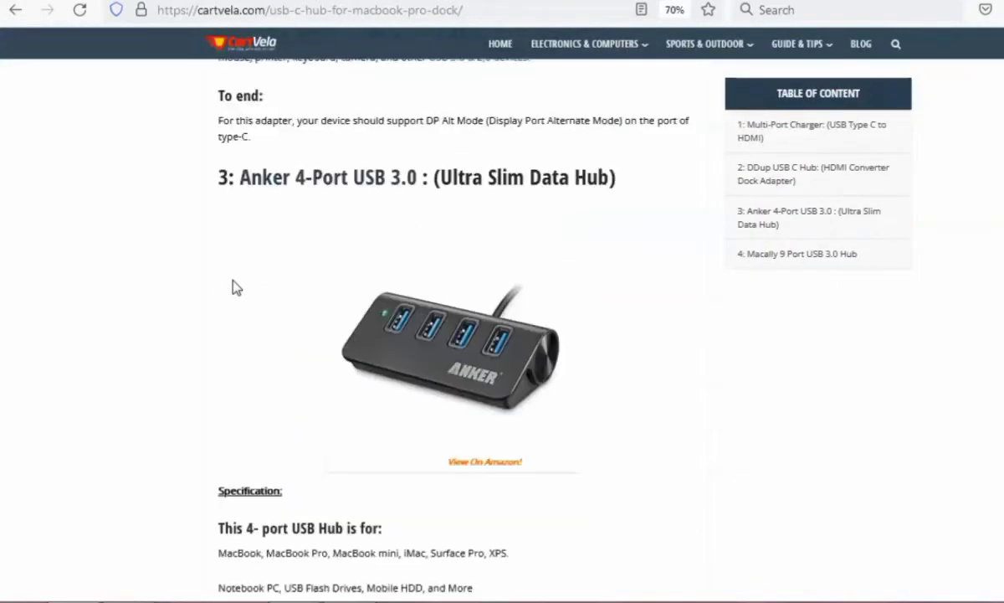
{"action": "left_click", "coordinate": [264, 369]}
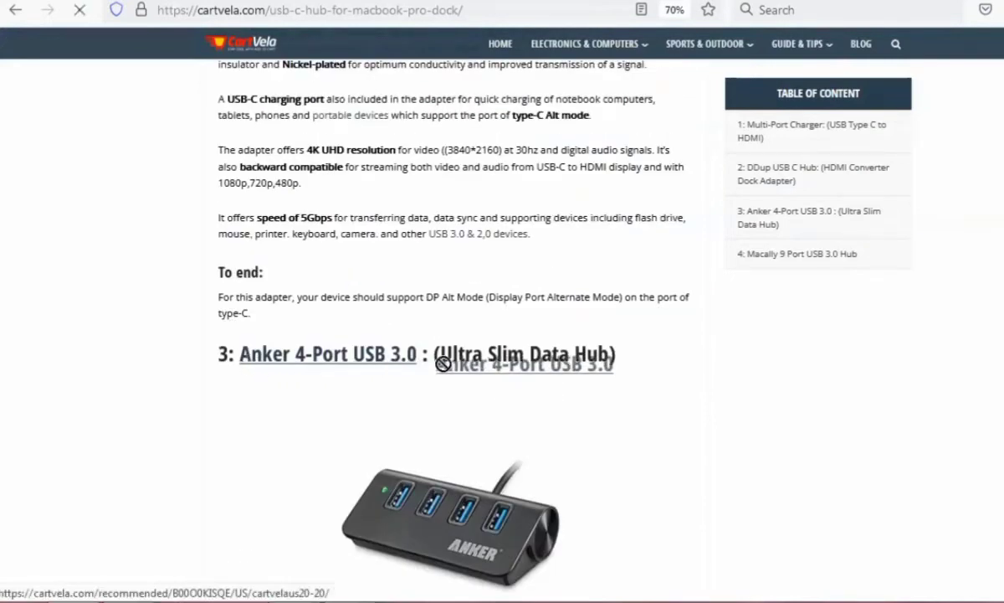
{"action": "left_click", "coordinate": [16, 12]}
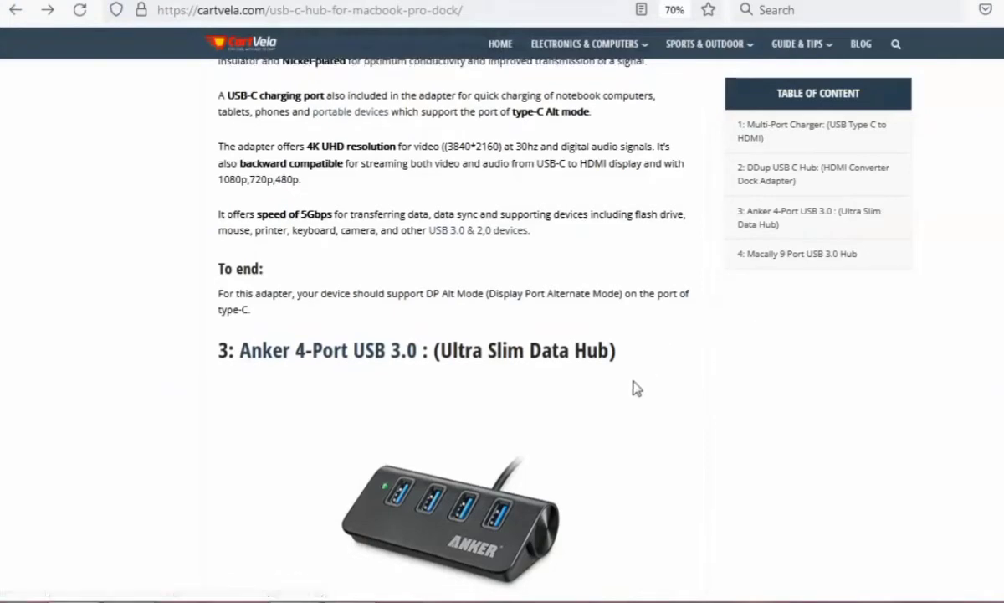
Examine the Anker hub review's Specification, supported systems and compatibility lists, followed by its Details and To end sections.
{"action": "scroll", "coordinate": [161, 354], "scroll_direction": "down", "scroll_amount": 5}
{"action": "left_click_drag", "start_coordinate": [213, 308], "coordinate": [422, 551]}
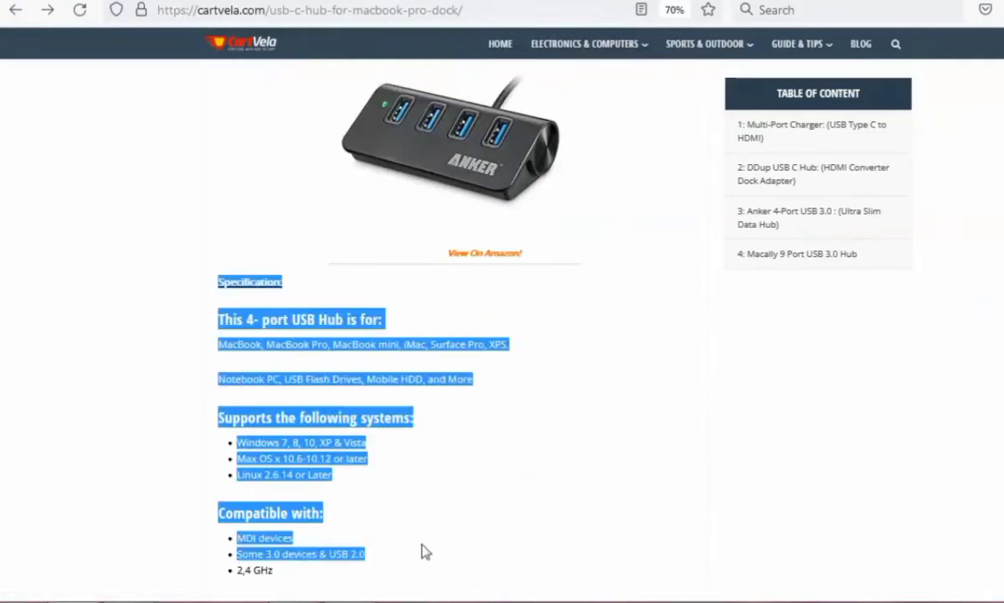
{"action": "left_click", "coordinate": [416, 512]}
{"action": "left_click_drag", "start_coordinate": [194, 406], "coordinate": [353, 509]}
{"action": "scroll", "coordinate": [359, 493], "scroll_direction": "down", "scroll_amount": 4}
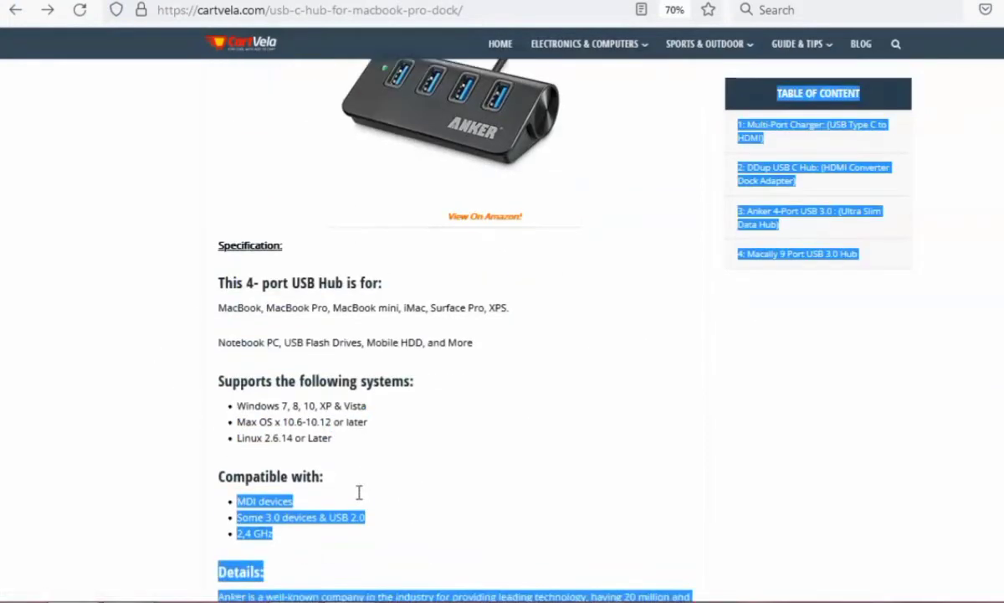
{"action": "left_click", "coordinate": [400, 348]}
{"action": "left_click_drag", "start_coordinate": [198, 180], "coordinate": [311, 237]}
{"action": "left_click", "coordinate": [360, 289]}
{"action": "scroll", "coordinate": [242, 347], "scroll_direction": "down", "scroll_amount": 3}
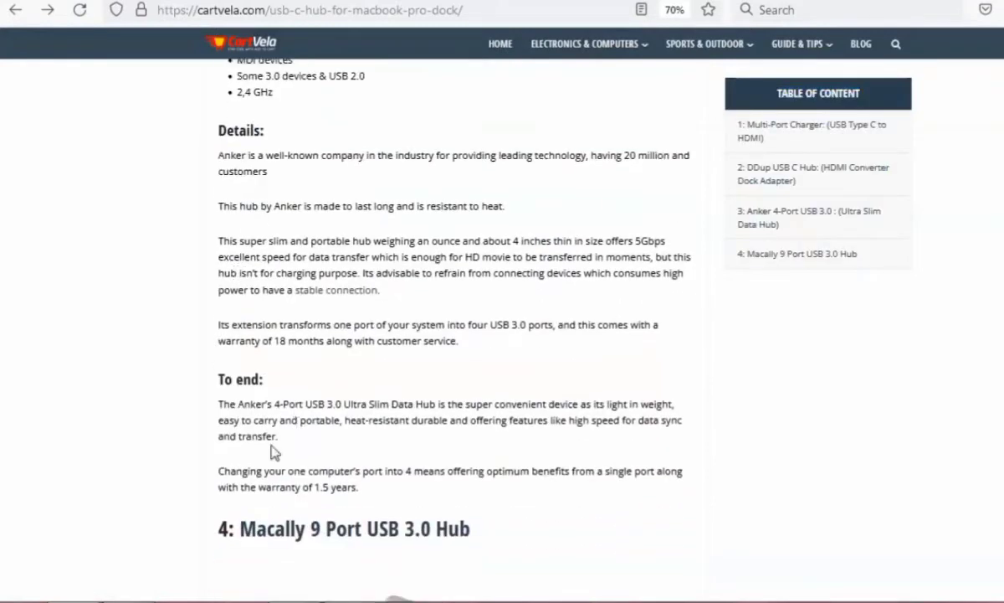
Review the Anker hub's To end text, return to the gaming mouse conclusions and copy the one beginning "Overall, I am really impressed".
{"action": "left_click_drag", "start_coordinate": [208, 343], "coordinate": [410, 452]}
{"action": "left_click", "coordinate": [482, 452]}
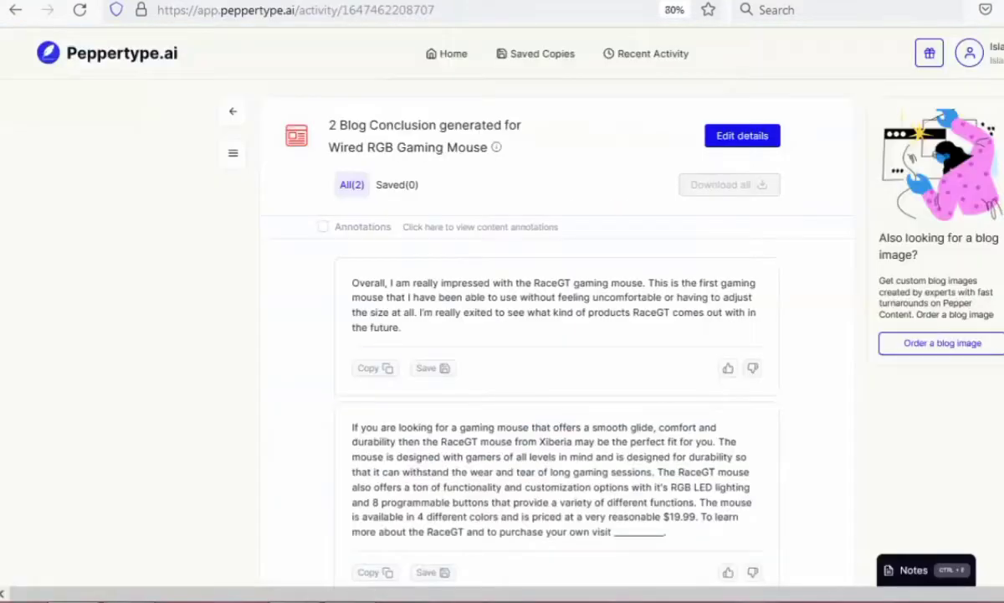
{"action": "left_click", "coordinate": [373, 367]}
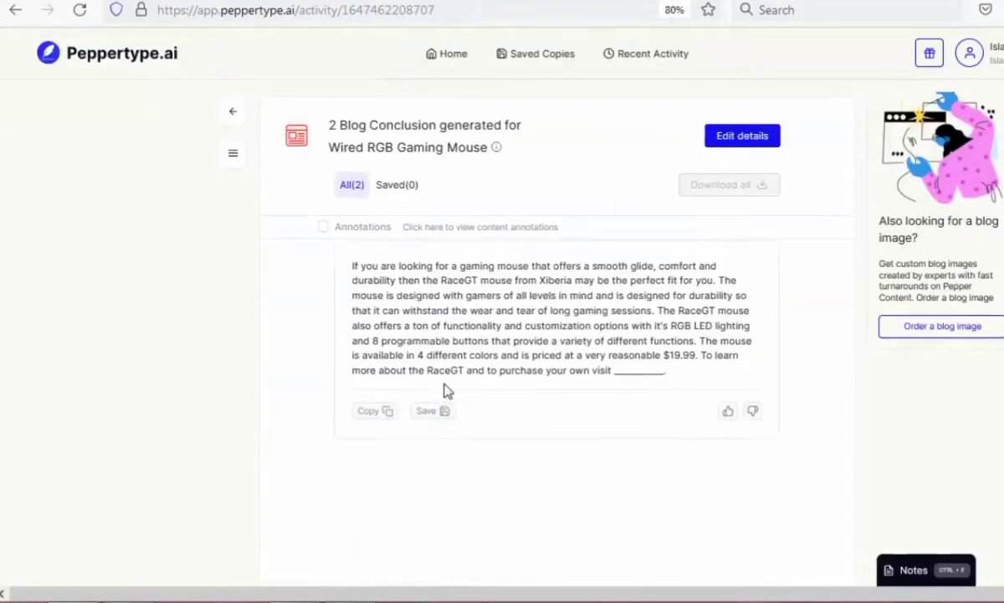
{"action": "scroll", "coordinate": [482, 467], "scroll_direction": "down", "scroll_amount": 5}
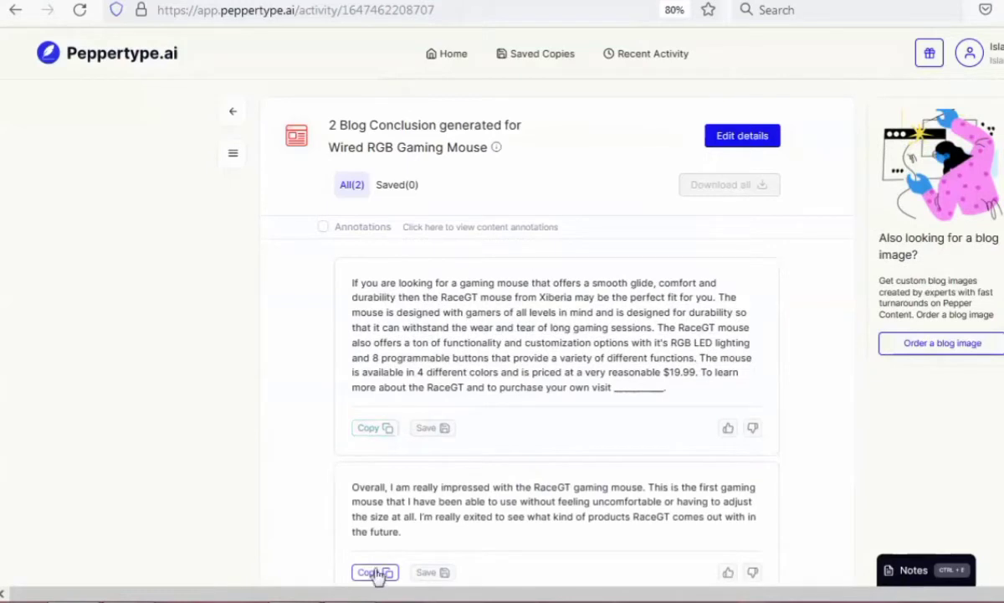
{"action": "left_click", "coordinate": [374, 572]}
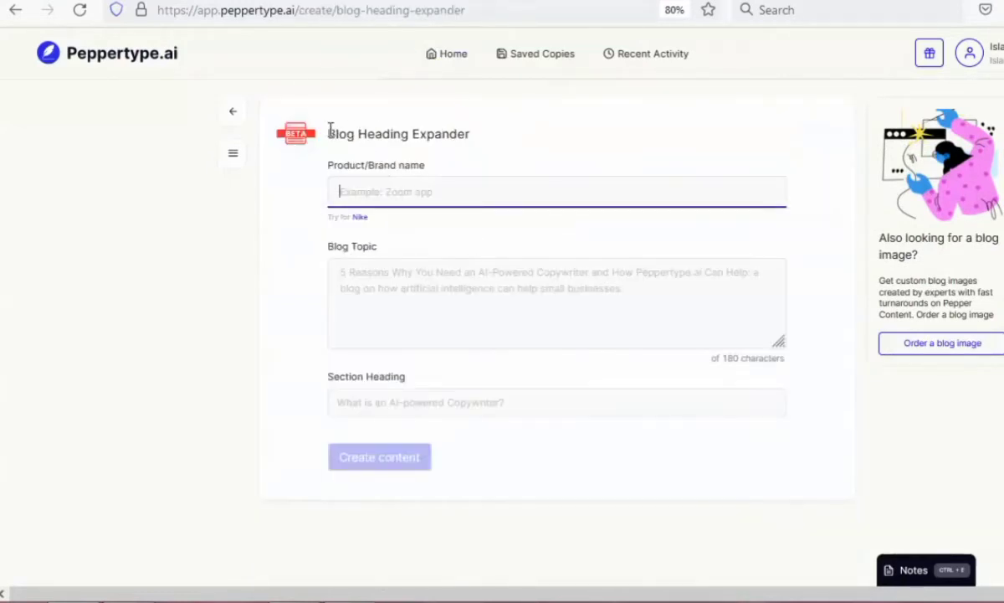
Open the Blog Heading Expander and choose the saved product Wired RGB Gaming Mouse.
{"action": "left_click_drag", "start_coordinate": [331, 131], "coordinate": [494, 149]}
{"action": "left_click", "coordinate": [428, 187]}
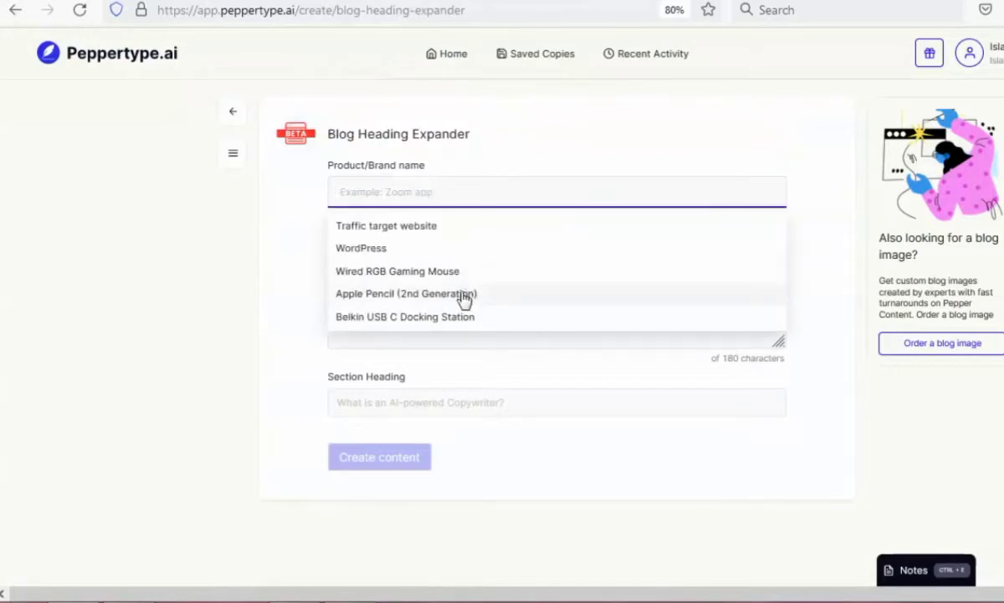
{"action": "left_click", "coordinate": [456, 272]}
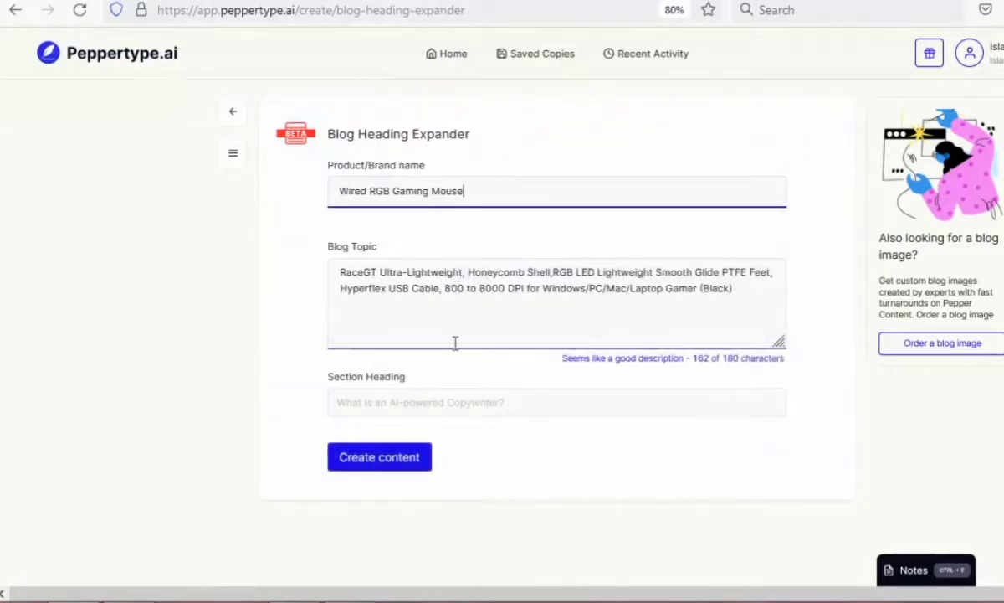
Consult the RaceGT mouse listing on Amazon, set the section heading to WIRED GAMING MOUSE and create the content.
{"action": "left_click", "coordinate": [421, 407]}
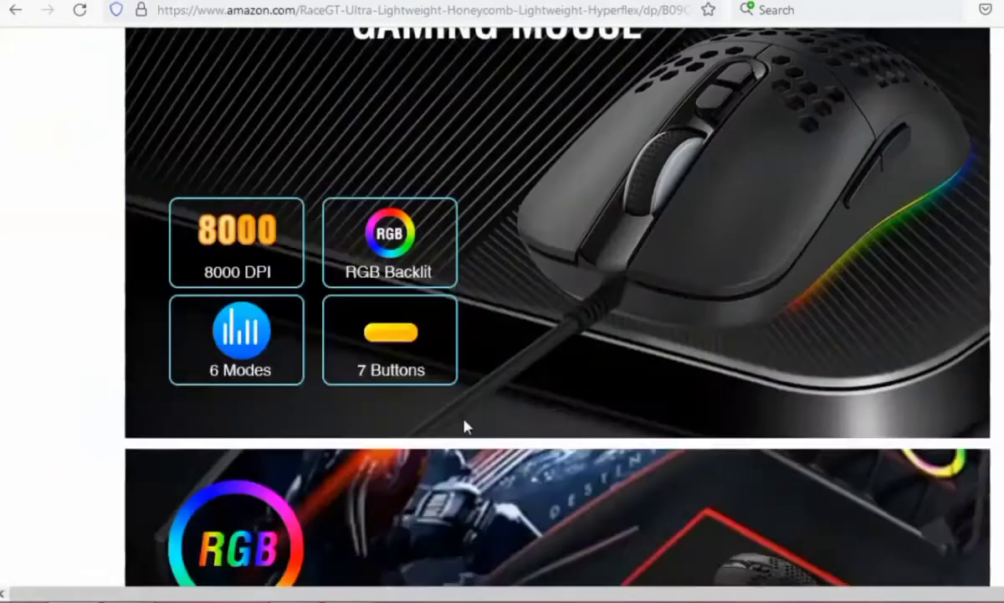
{"action": "right_click", "coordinate": [378, 403]}
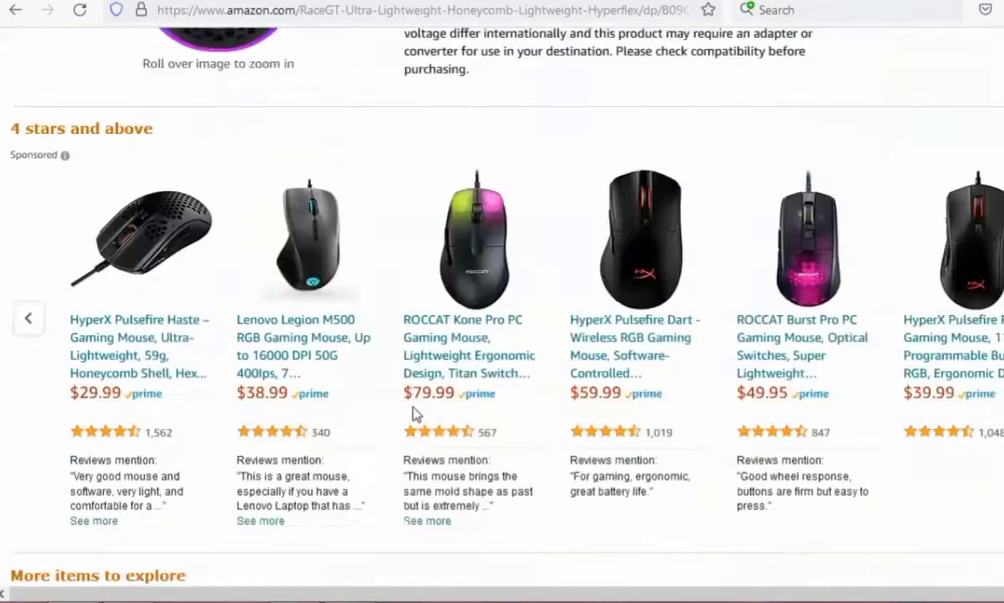
{"action": "scroll", "coordinate": [412, 410], "scroll_direction": "up", "scroll_amount": 5}
{"action": "left_click_drag", "start_coordinate": [431, 386], "coordinate": [571, 386]}
{"action": "left_click", "coordinate": [373, 467]}
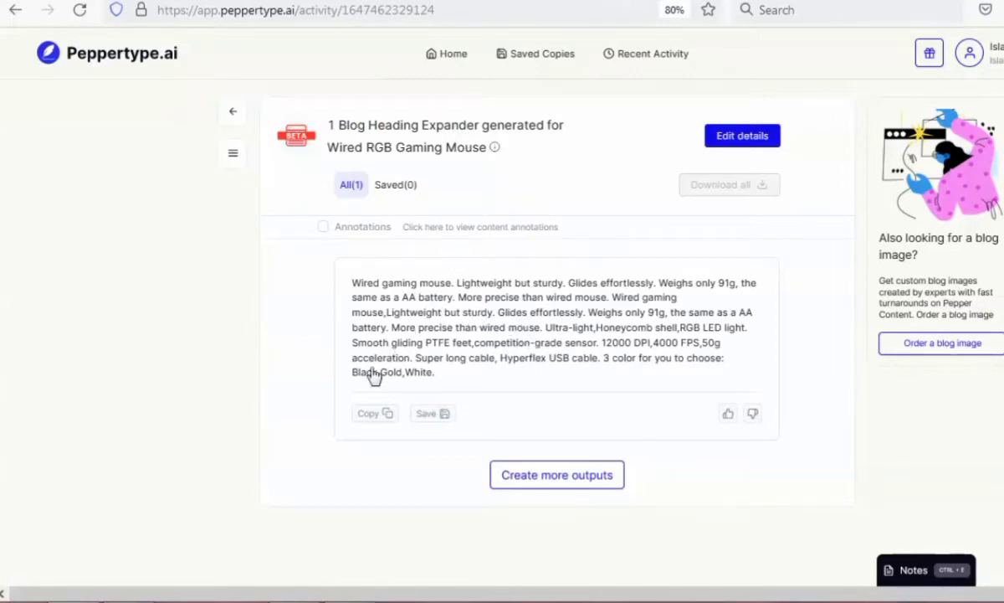
Switch to the CartVela article and look back through the Anker hub's specification and the DDup hub's compatibility lists.
{"action": "left_click", "coordinate": [745, 0]}
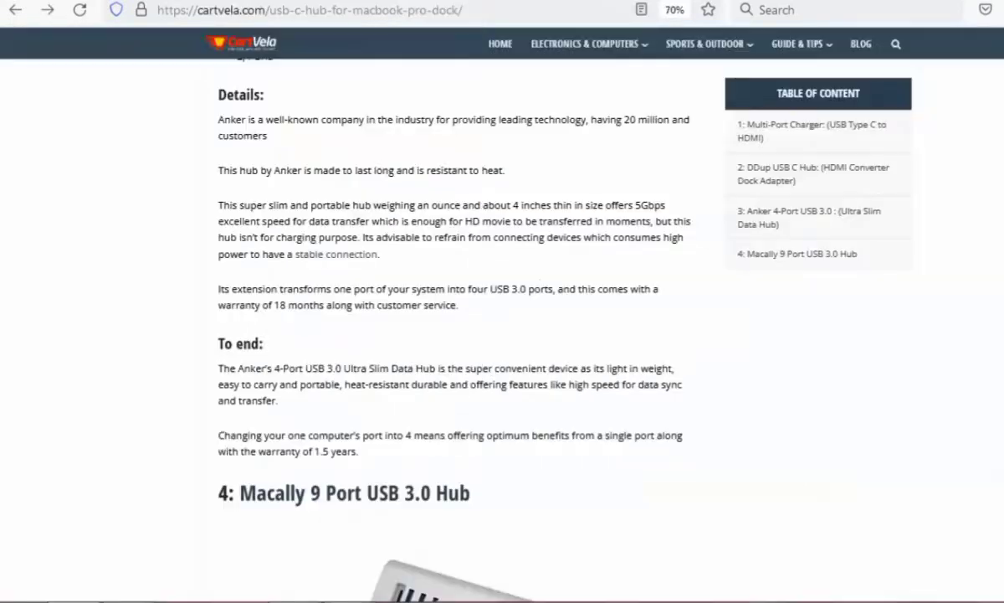
{"action": "scroll", "coordinate": [370, 351], "scroll_direction": "up", "scroll_amount": 5}
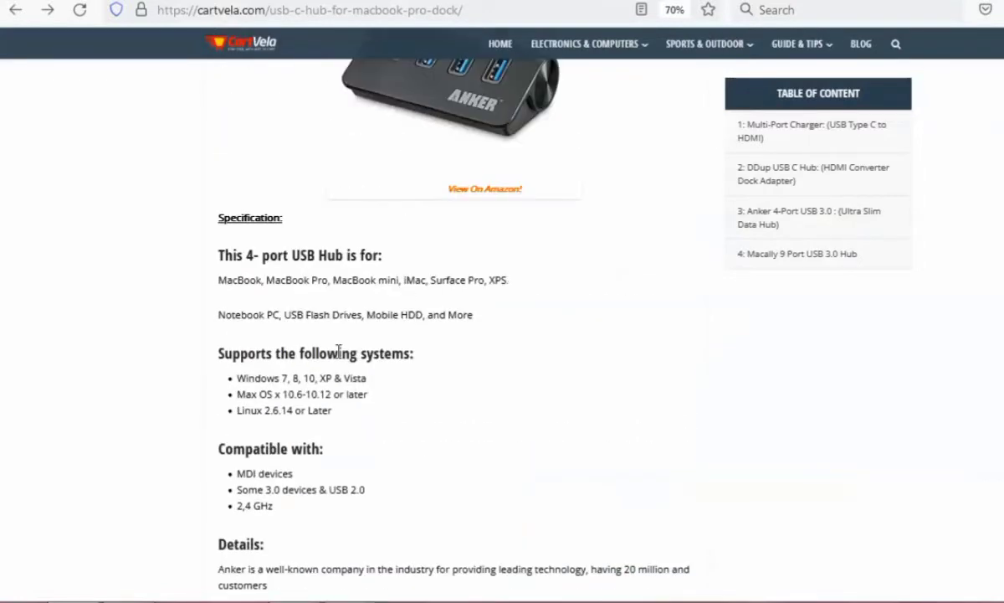
{"action": "scroll", "coordinate": [380, 436], "scroll_direction": "down", "scroll_amount": 2}
{"action": "scroll", "coordinate": [278, 455], "scroll_direction": "up", "scroll_amount": 12}
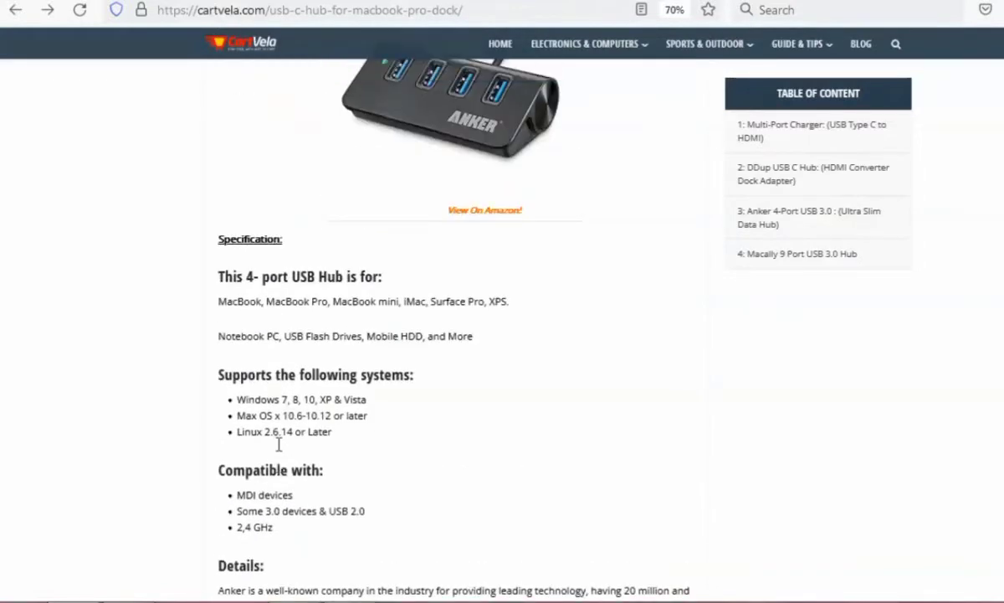
{"action": "scroll", "coordinate": [280, 452], "scroll_direction": "up", "scroll_amount": 3}
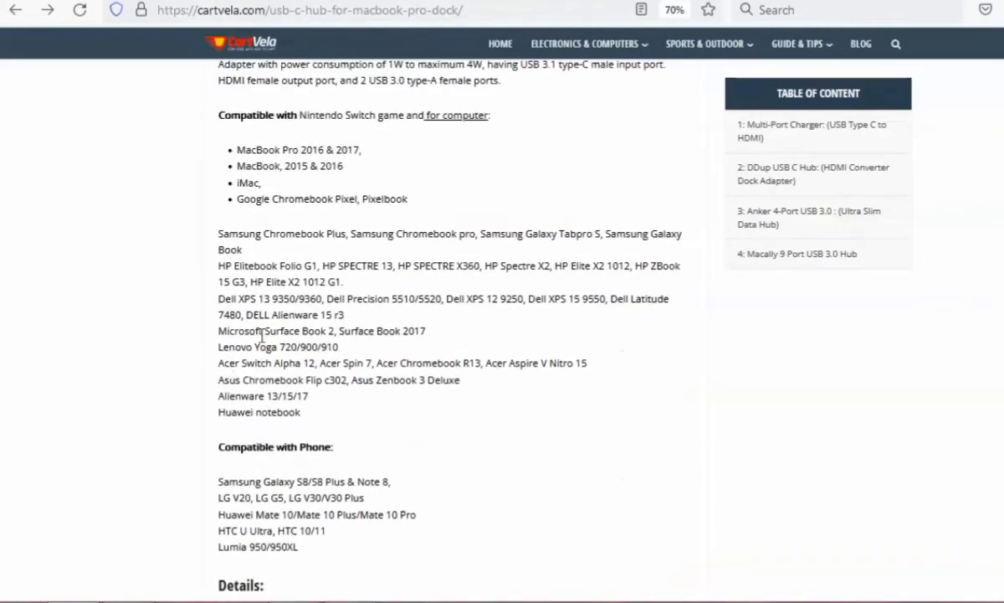
{"action": "scroll", "coordinate": [262, 335], "scroll_direction": "up", "scroll_amount": 2}
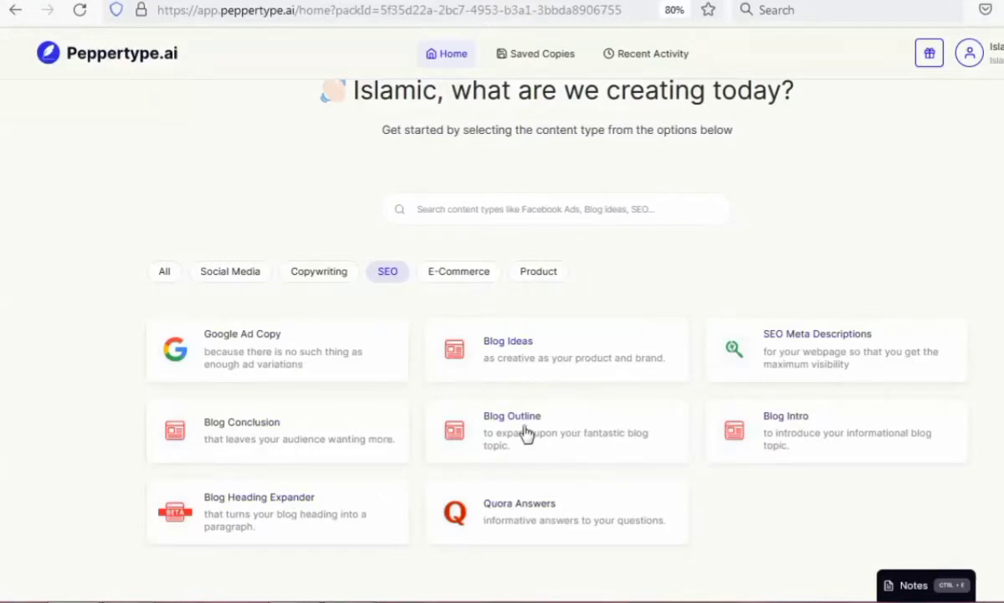
Generate Blog Outline content in Peppertype.ai for the saved product Wired RGB Gaming Mouse.
{"action": "left_click", "coordinate": [495, 410]}
{"action": "left_click", "coordinate": [340, 191]}
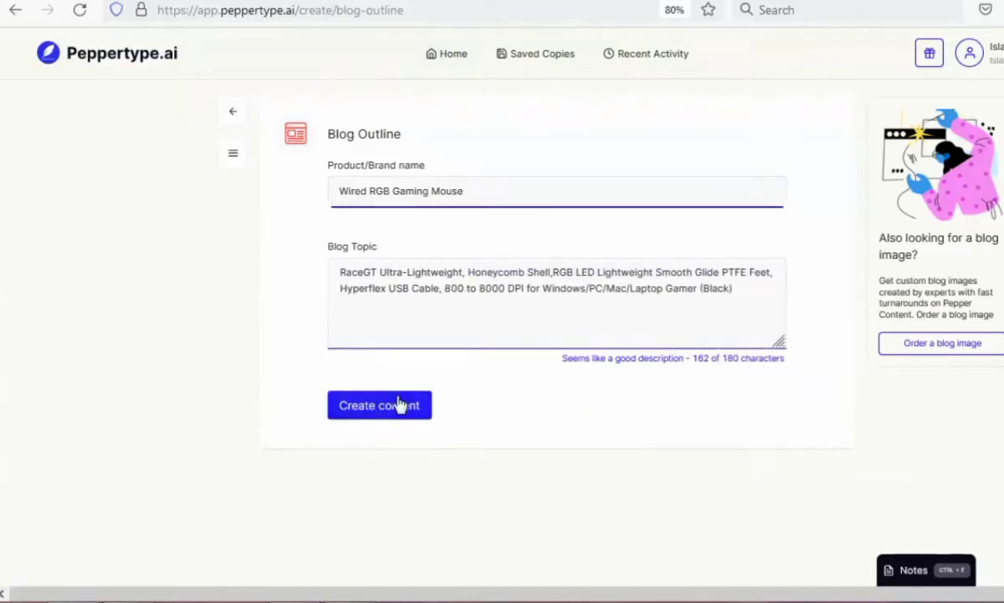
{"action": "left_click", "coordinate": [399, 406]}
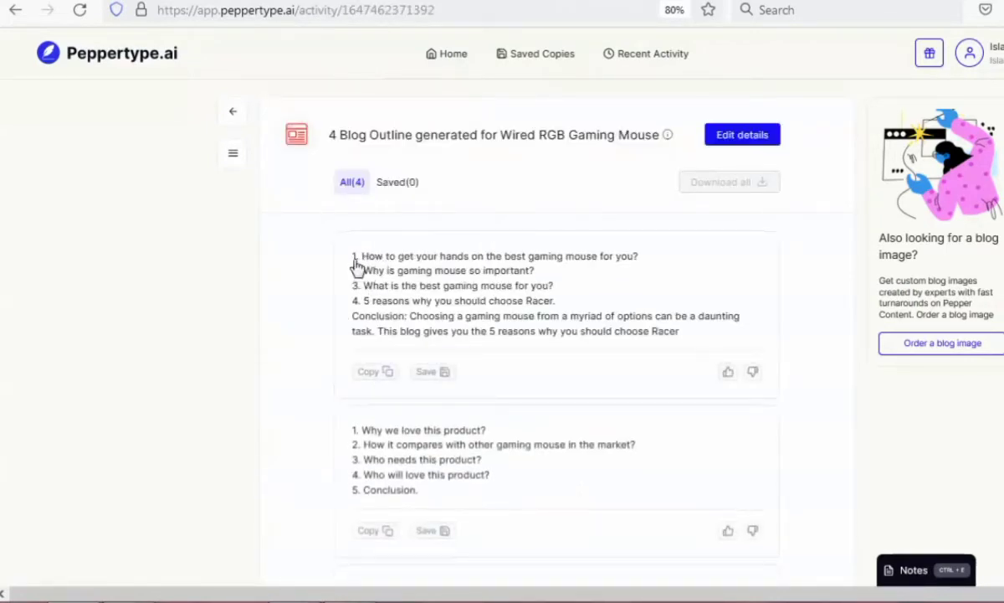
Copy the outline heading "1. How to get your hands on the best gaming mouse for you?" and return to the Blog Heading Expander form.
{"action": "left_click", "coordinate": [381, 372]}
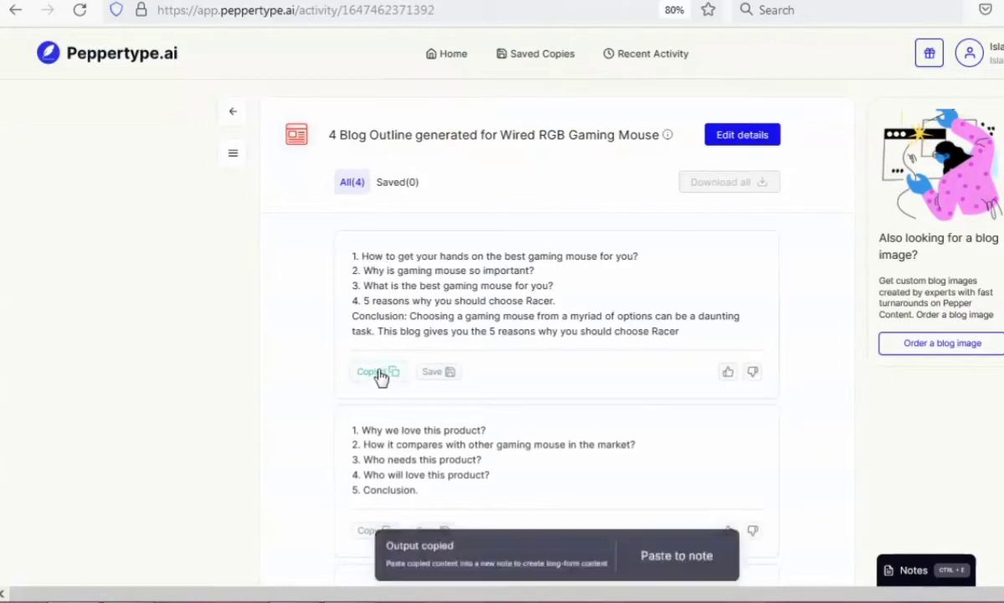
{"action": "triple_click", "coordinate": [372, 258]}
{"action": "right_click", "coordinate": [375, 260]}
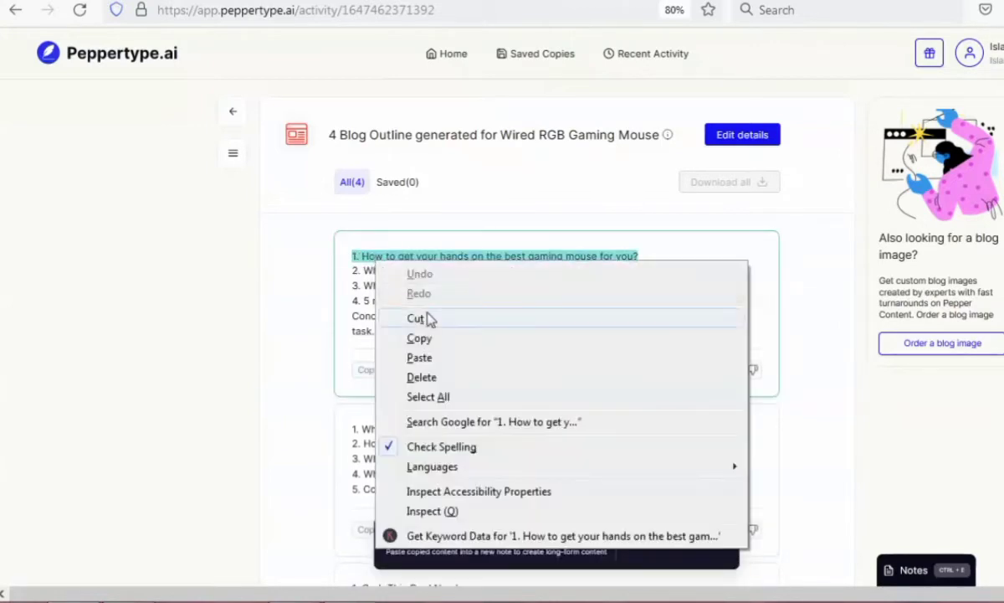
{"action": "left_click", "coordinate": [419, 338]}
{"action": "key", "text": "ctrl+l"}
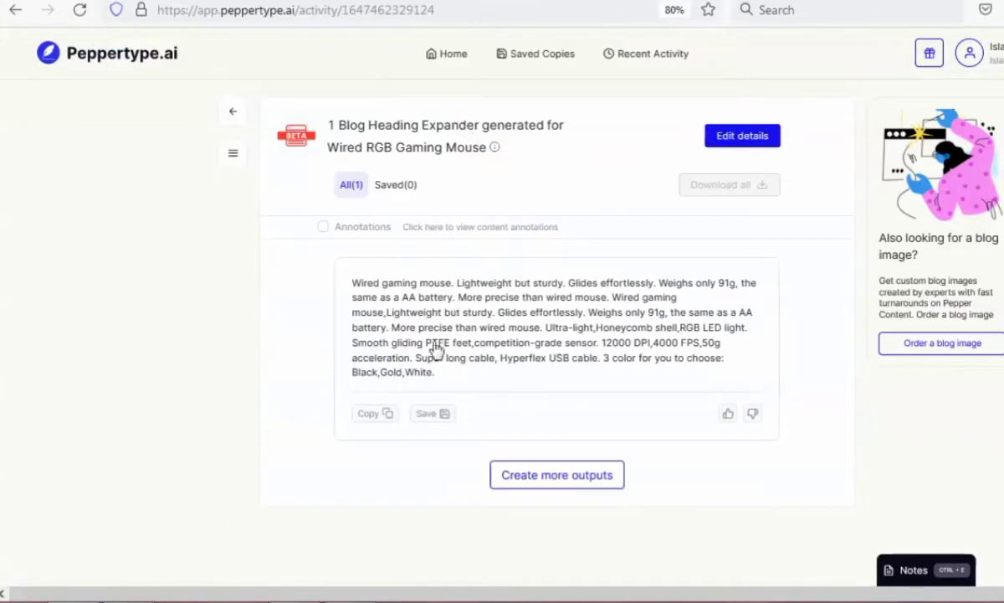
{"action": "left_click", "coordinate": [11, 12]}
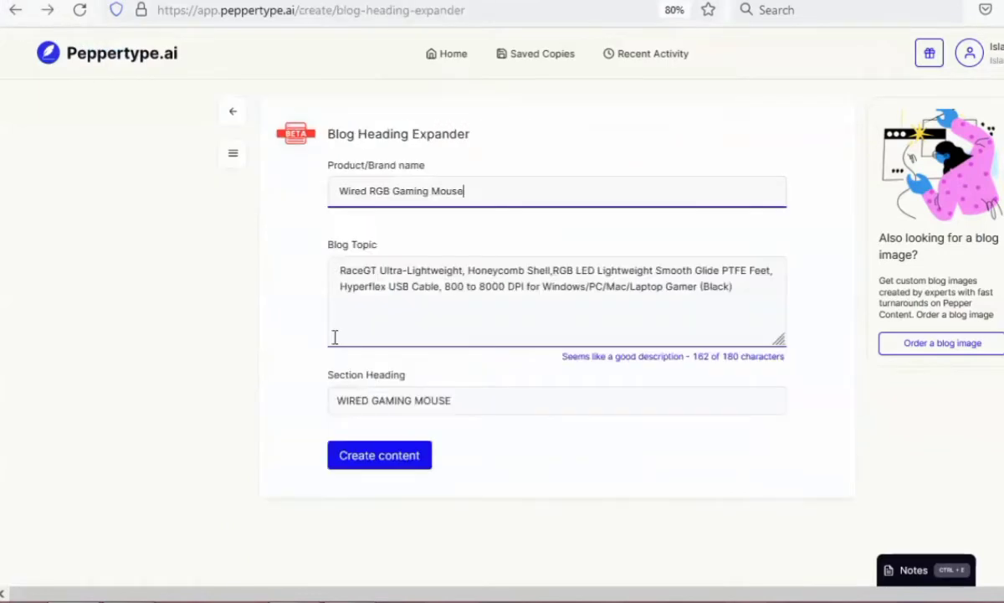
{"action": "triple_click", "coordinate": [441, 193]}
{"action": "right_click", "coordinate": [442, 194]}
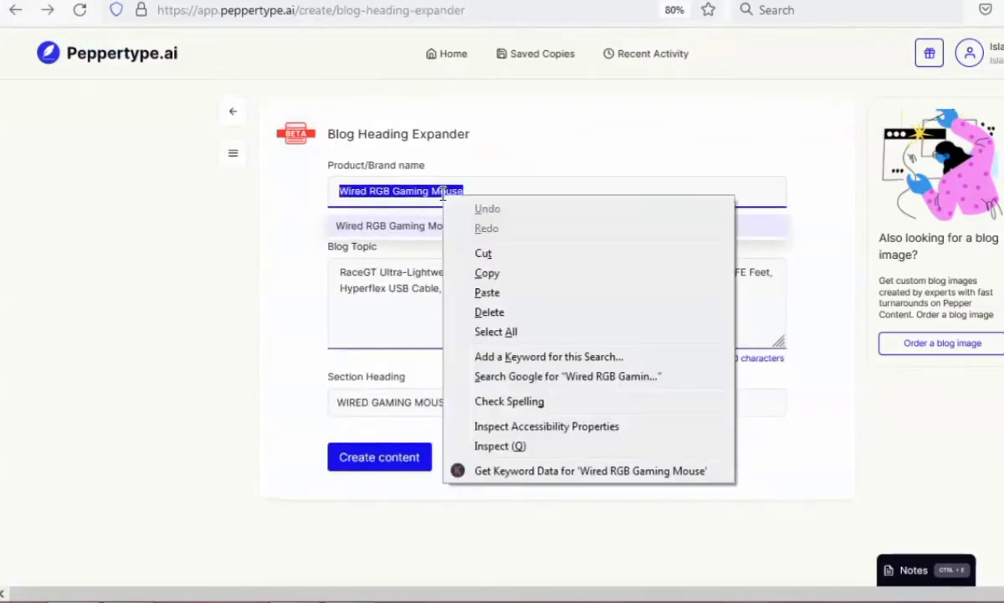
{"action": "left_click", "coordinate": [447, 291]}
{"action": "triple_click", "coordinate": [419, 273]}
{"action": "right_click", "coordinate": [418, 276]}
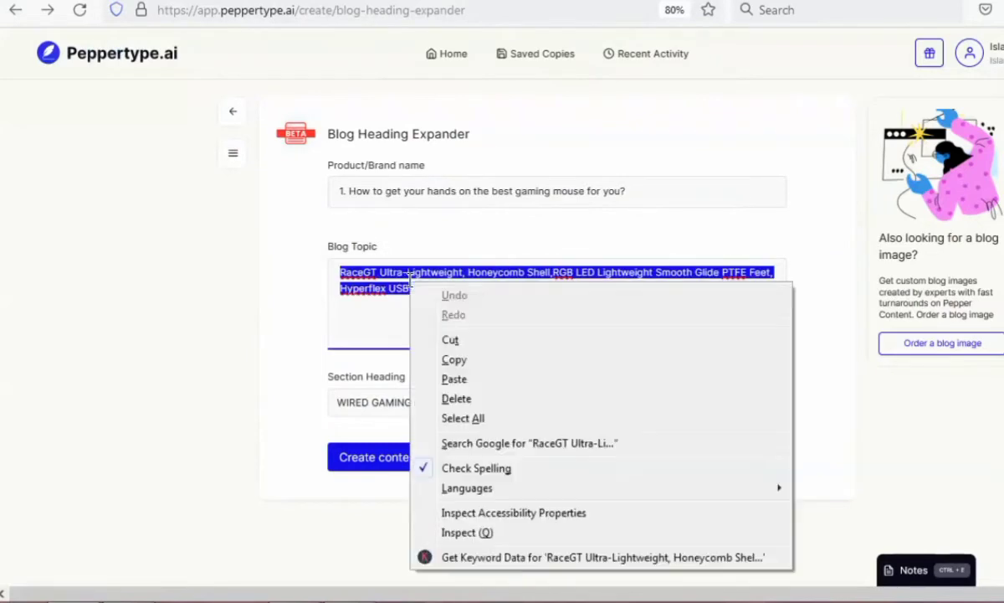
Set the product name to the saved entry Wired RGB Gaming Mouse.
{"action": "double_click", "coordinate": [442, 191]}
{"action": "triple_click", "coordinate": [439, 188]}
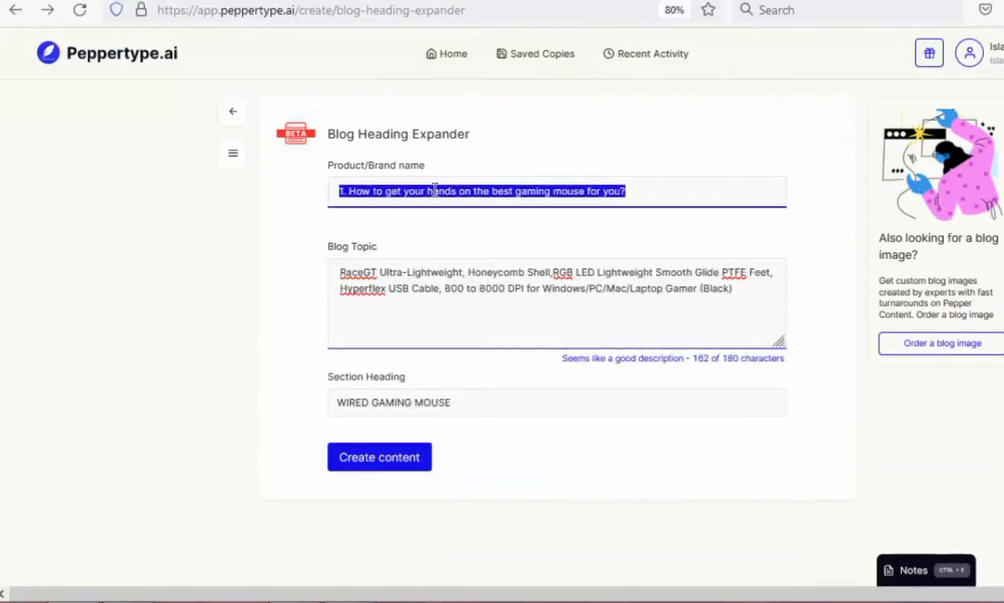
{"action": "key", "text": "BackSpace"}
{"action": "key", "text": "Down"}
{"action": "key", "text": "Down"}
{"action": "key", "text": "Down"}
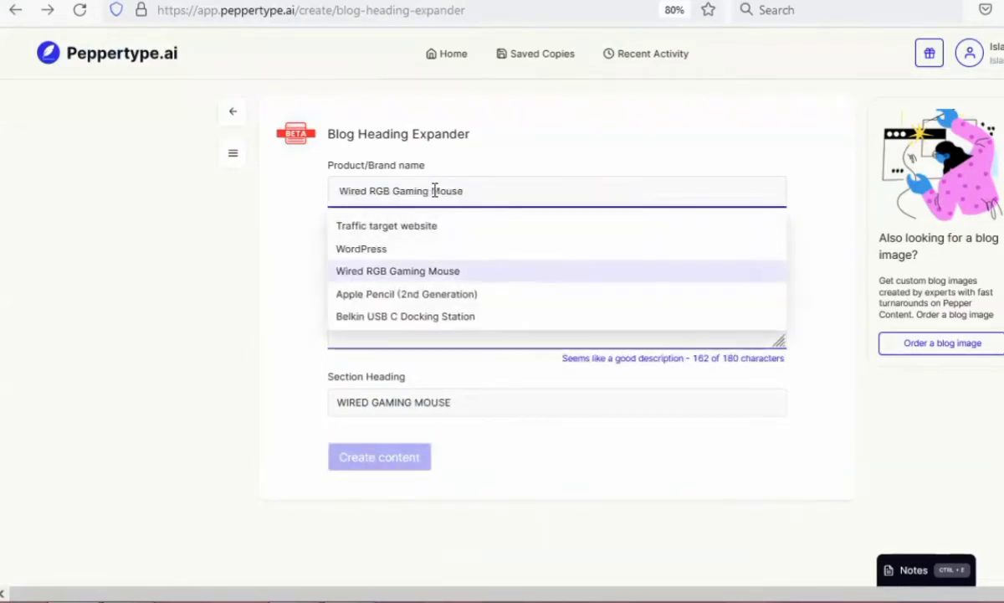
{"action": "key", "text": "Return"}
Replace the section heading with "How to get your hands on the best gaming mouse for you?", without its number, and create the content.
{"action": "left_click", "coordinate": [459, 288]}
{"action": "key", "text": "ctrl+a"}
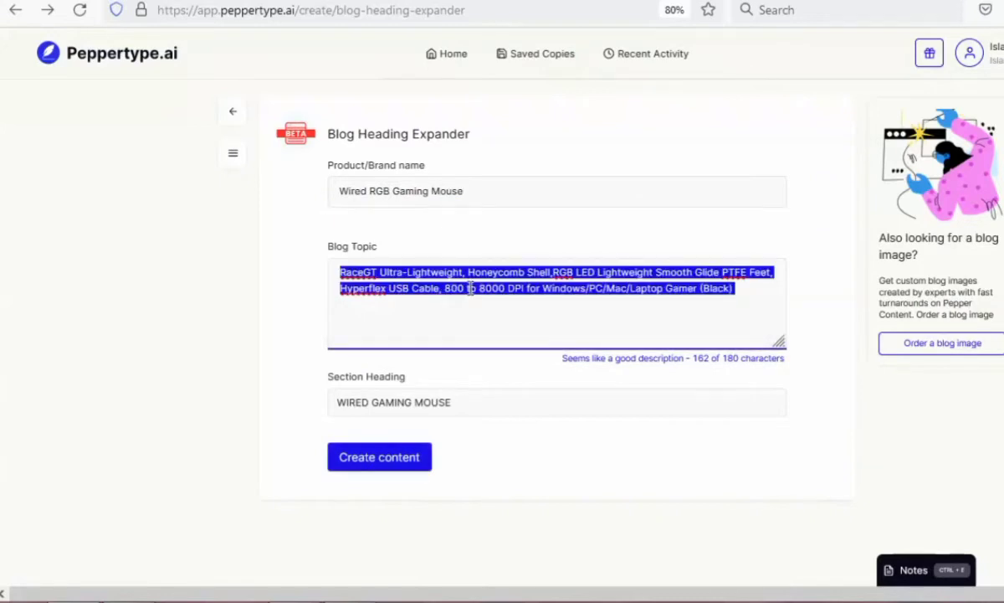
{"action": "right_click", "coordinate": [471, 288]}
{"action": "left_click", "coordinate": [425, 427]}
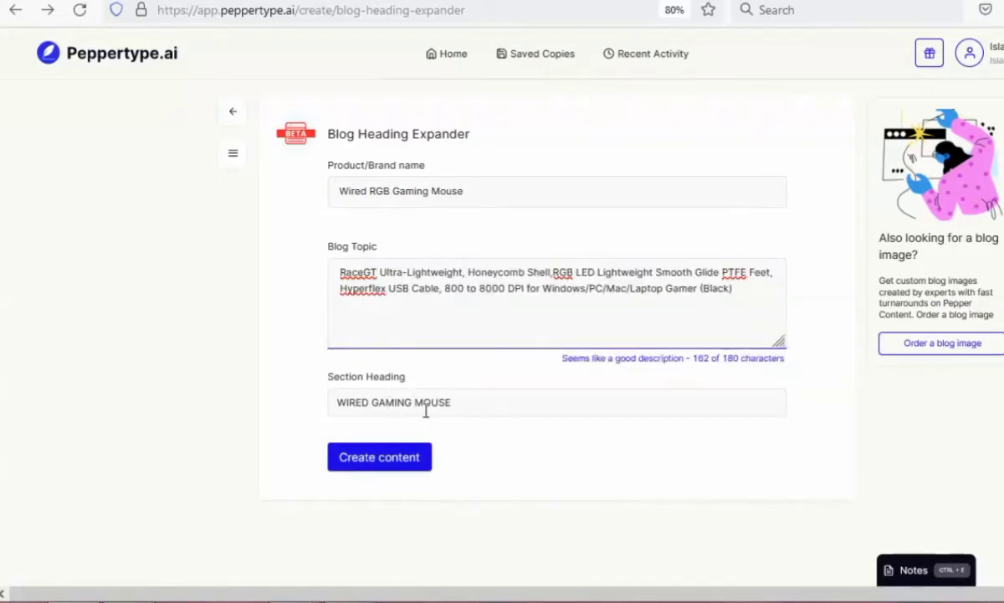
{"action": "triple_click", "coordinate": [427, 402]}
{"action": "right_click", "coordinate": [428, 402]}
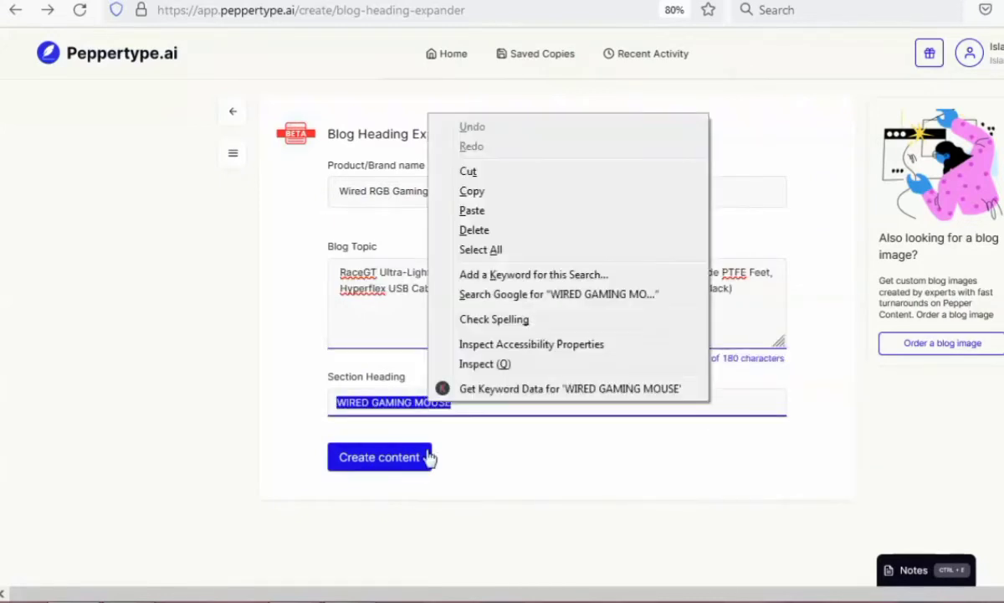
{"action": "left_click", "coordinate": [489, 210]}
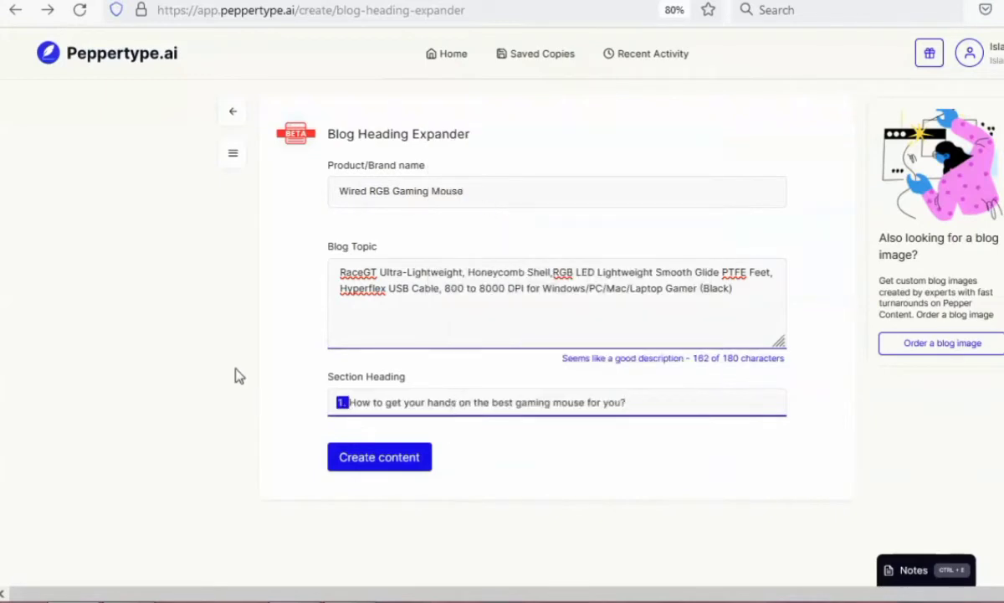
{"action": "key", "text": "BackSpace"}
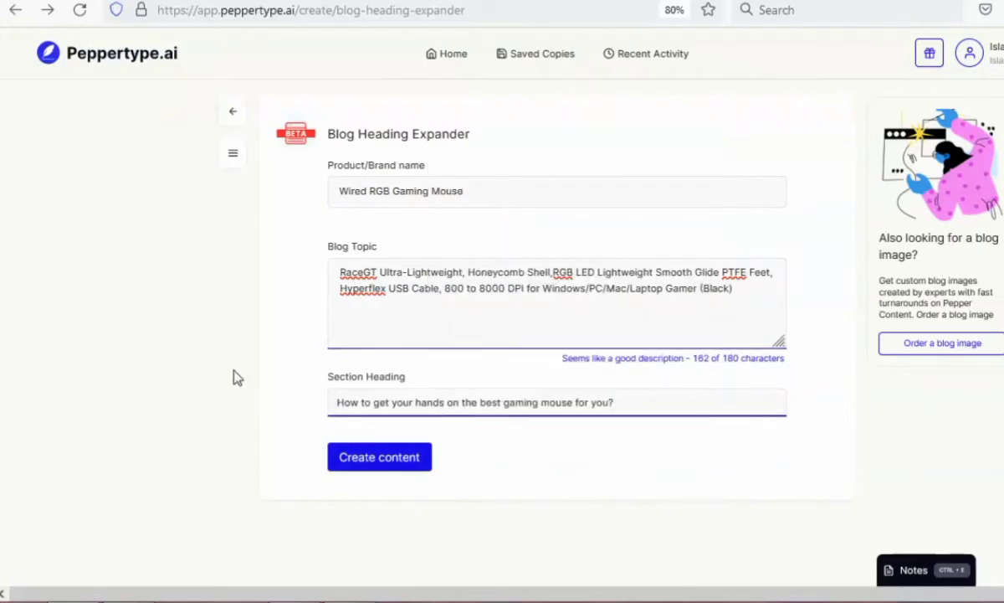
{"action": "left_click", "coordinate": [407, 465]}
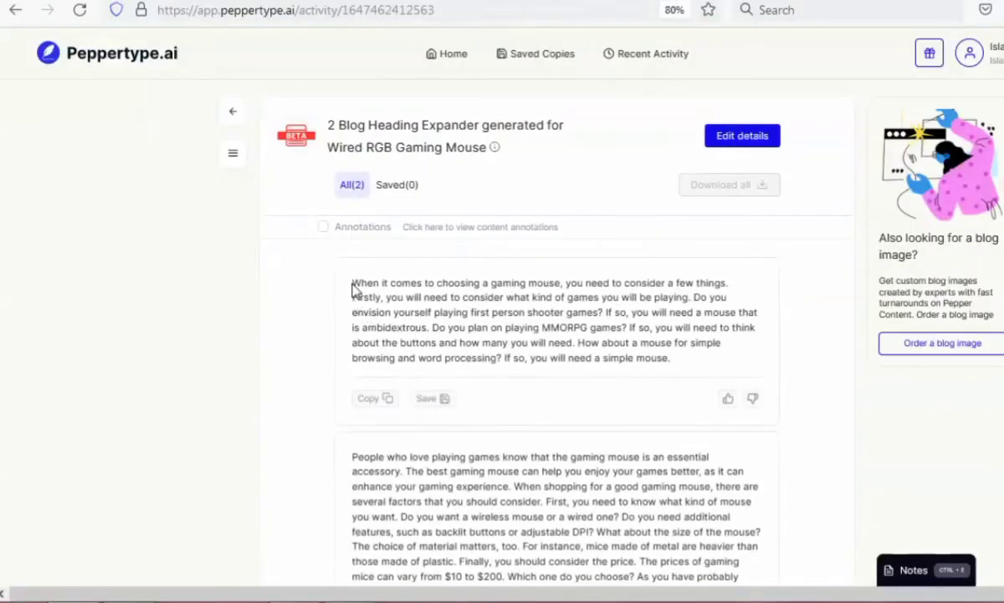
Read through both generated heading expansions about choosing a gaming mouse.
{"action": "scroll", "coordinate": [341, 399], "scroll_direction": "down", "scroll_amount": 2}
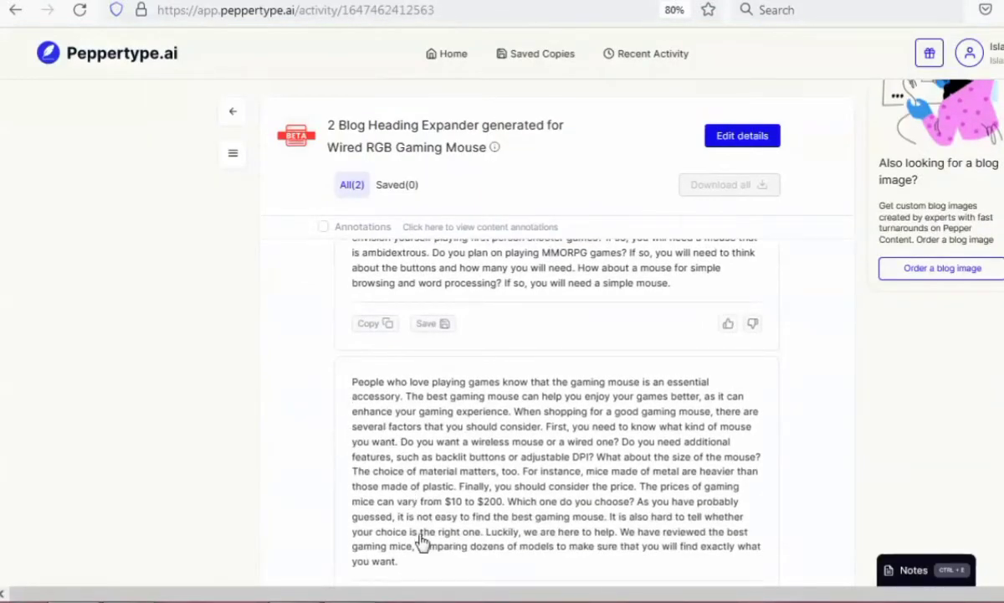
{"action": "left_click_drag", "start_coordinate": [817, 515], "coordinate": [907, 500]}
{"action": "left_click", "coordinate": [908, 480]}
{"action": "scroll", "coordinate": [585, 564], "scroll_direction": "down", "scroll_amount": 3}
{"action": "scroll", "coordinate": [423, 427], "scroll_direction": "up", "scroll_amount": 3}
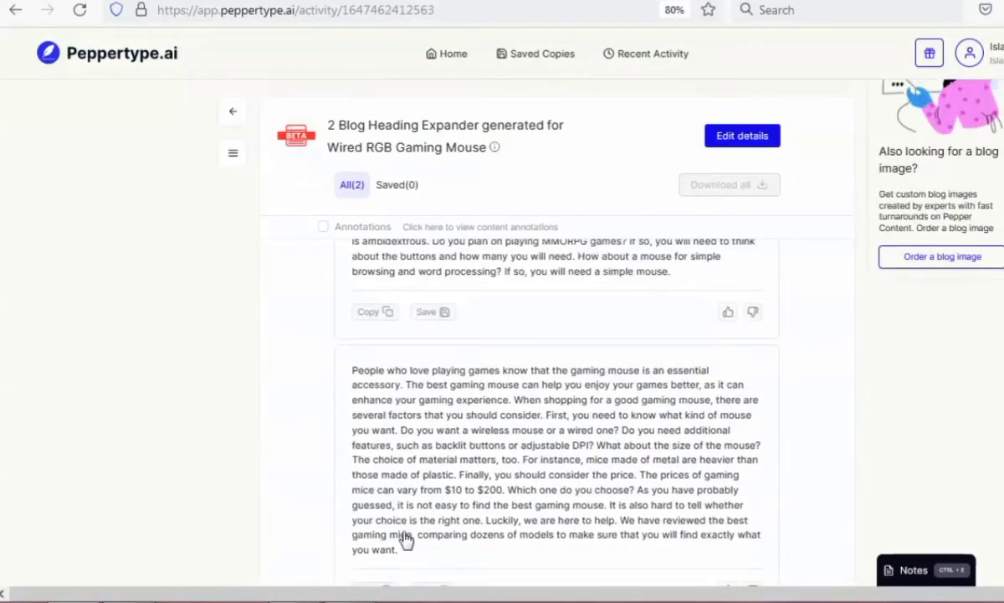
{"action": "scroll", "coordinate": [990, 483], "scroll_direction": "up", "scroll_amount": 1}
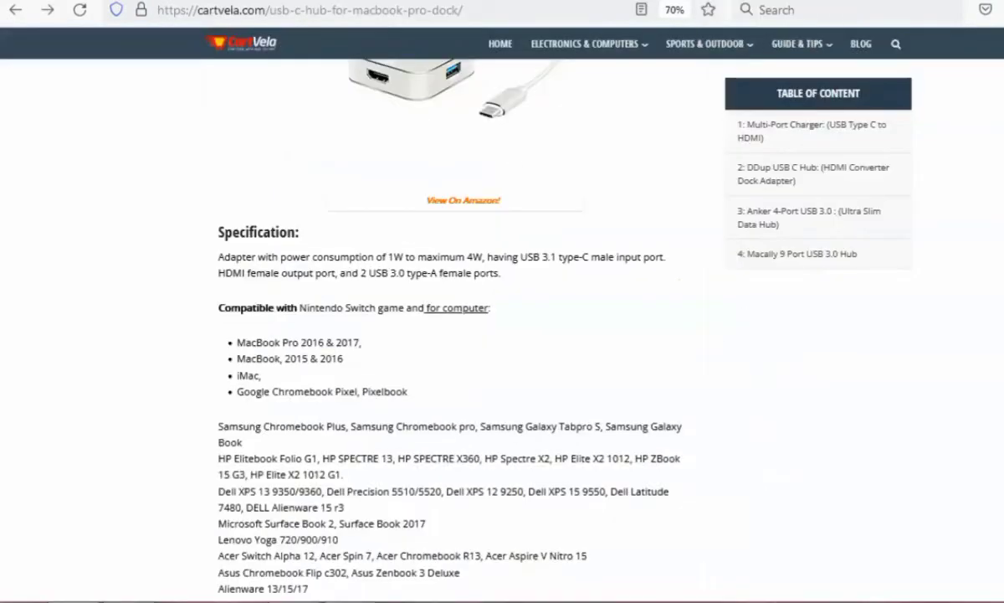
Revisit the CartVela article to examine the DDup hub's specification and compatibility text down to the Anker 4-Port section.
{"action": "left_click_drag", "start_coordinate": [220, 236], "coordinate": [555, 429]}
{"action": "left_click", "coordinate": [559, 426]}
{"action": "scroll", "coordinate": [578, 485], "scroll_direction": "down", "scroll_amount": 15}
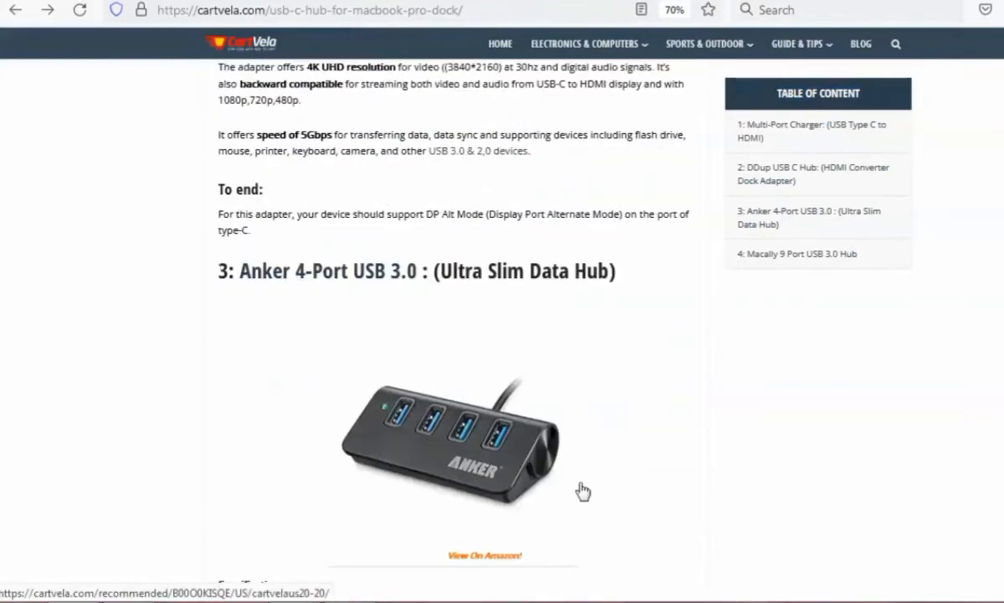
{"action": "scroll", "coordinate": [578, 321], "scroll_direction": "up", "scroll_amount": 20}
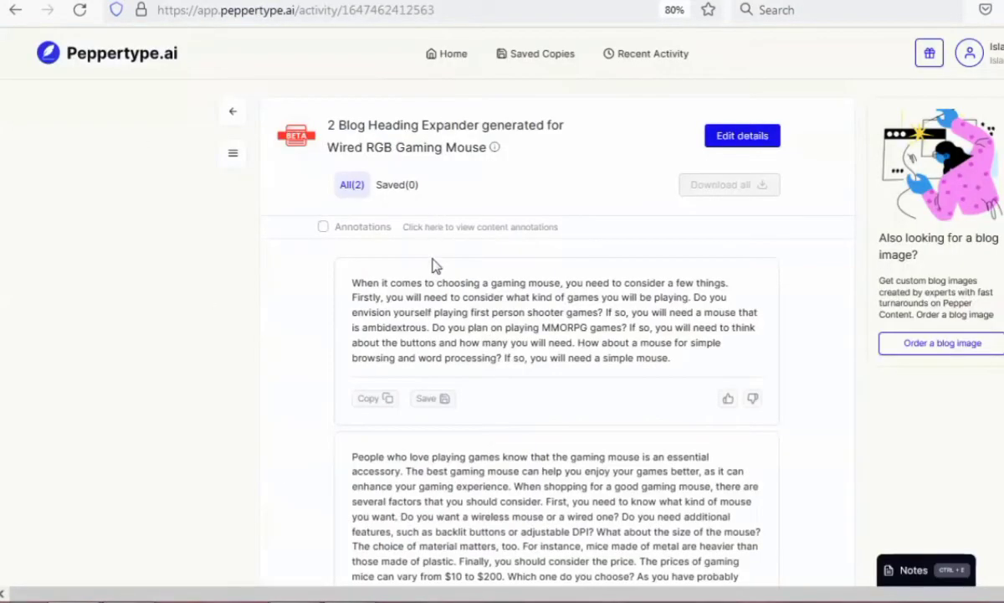
Leave the heading expansions and open the SEO Meta Descriptions generator from the SEO content types.
{"action": "left_click", "coordinate": [15, 10]}
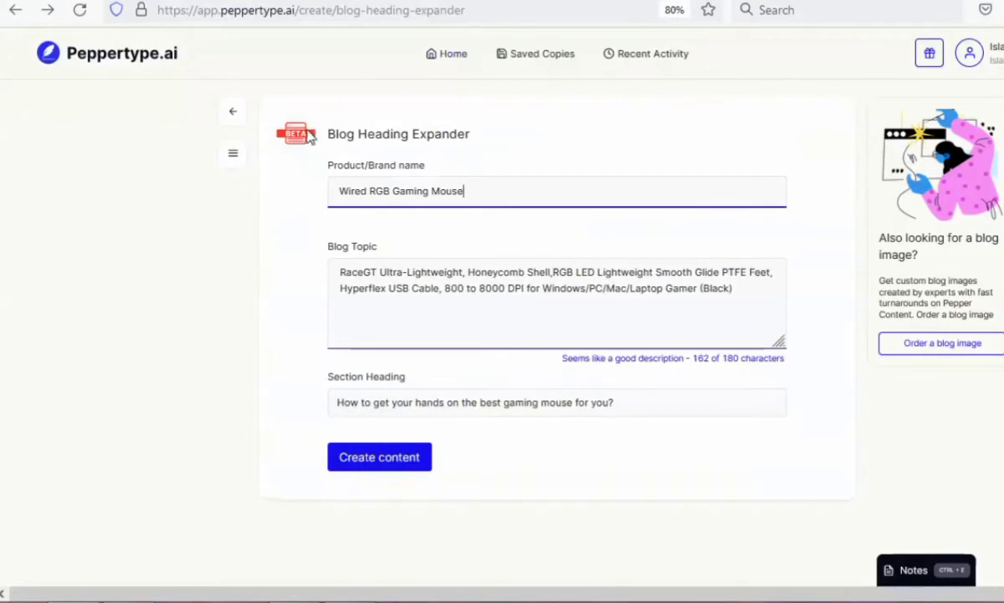
{"action": "left_click", "coordinate": [157, 59]}
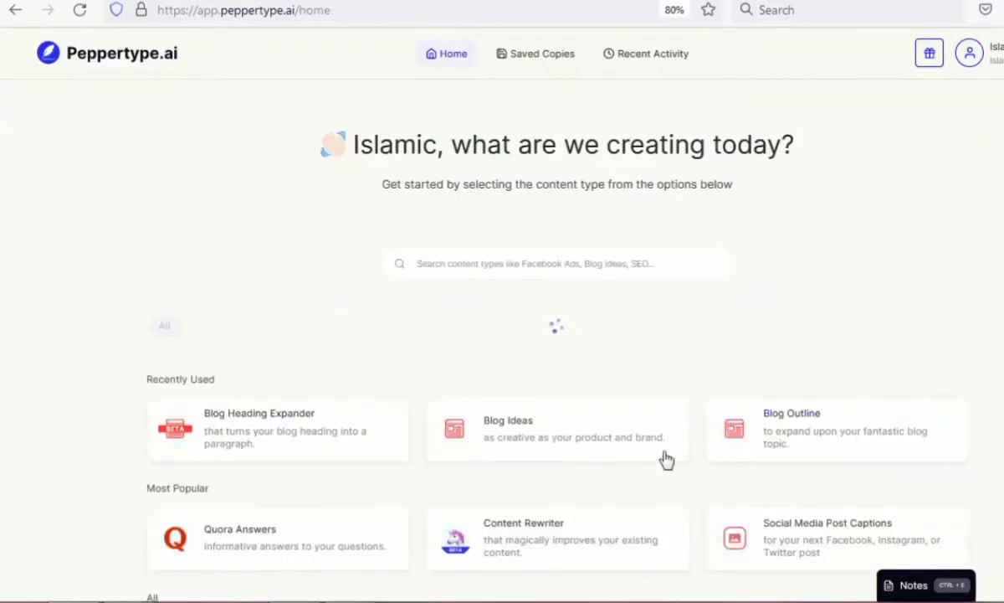
{"action": "left_click", "coordinate": [390, 326]}
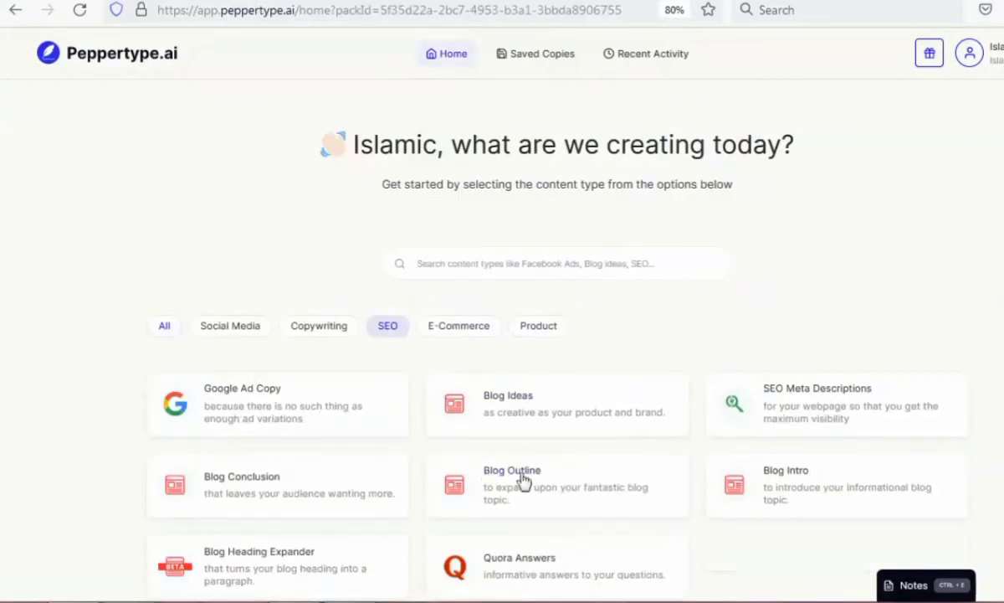
{"action": "left_click", "coordinate": [855, 359]}
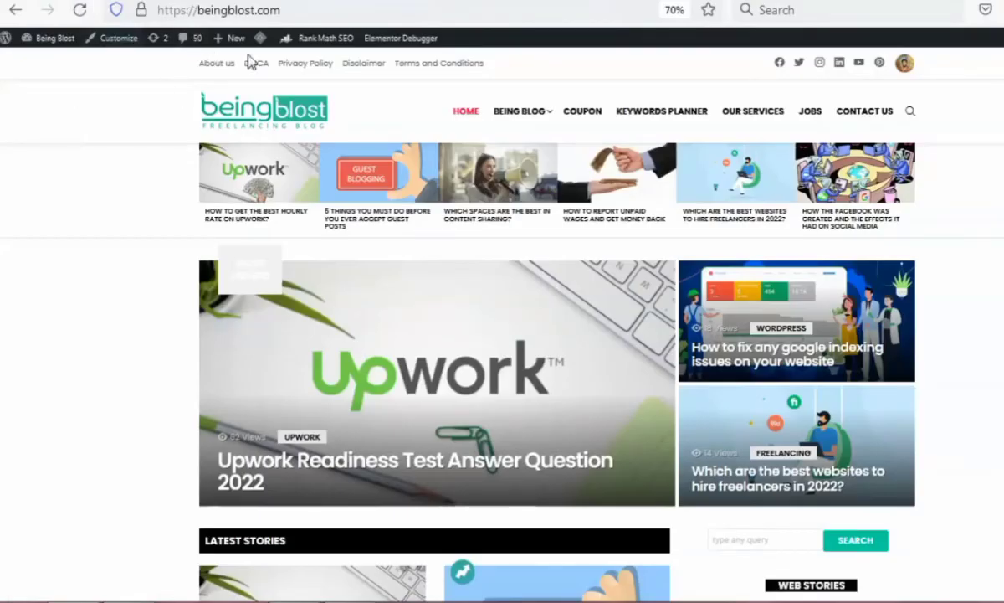
Copy the web address of the beingblost.com blog.
{"action": "left_click", "coordinate": [213, 8]}
{"action": "key", "text": "ctrl+c"}
{"action": "right_click", "coordinate": [272, 12]}
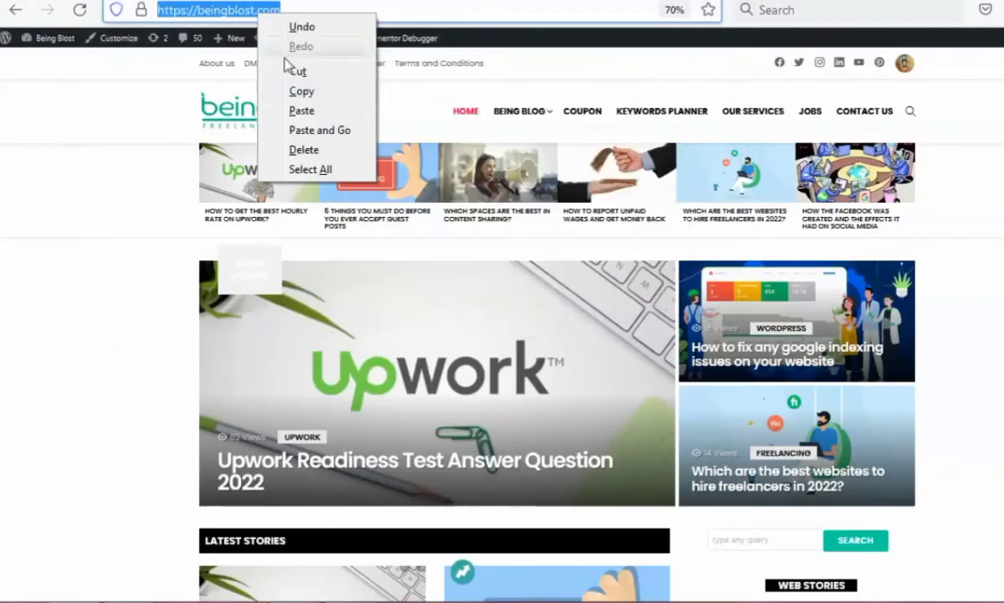
{"action": "left_click", "coordinate": [289, 88]}
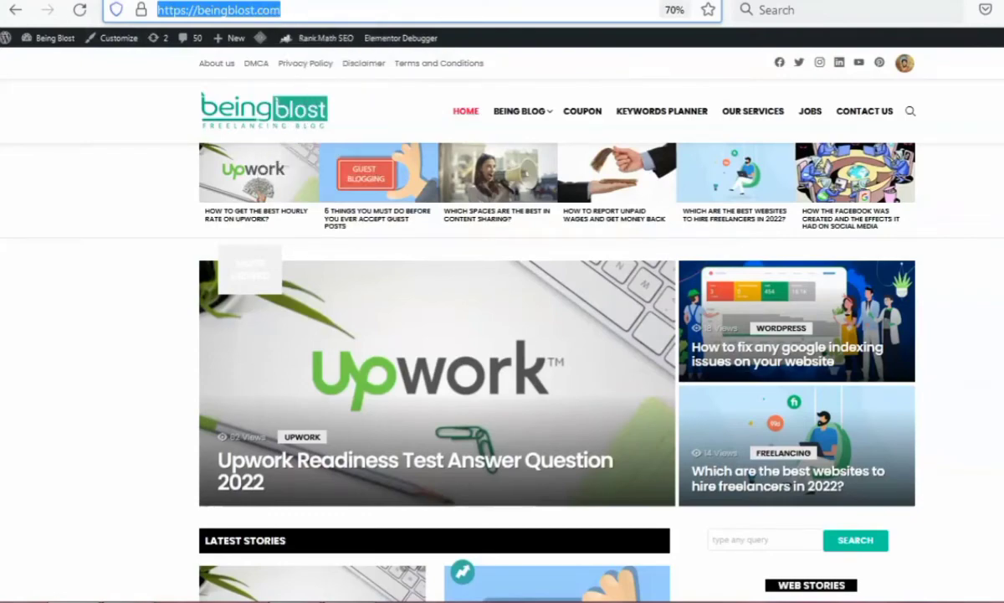
{"action": "key", "text": "ctrl+shift+p"}
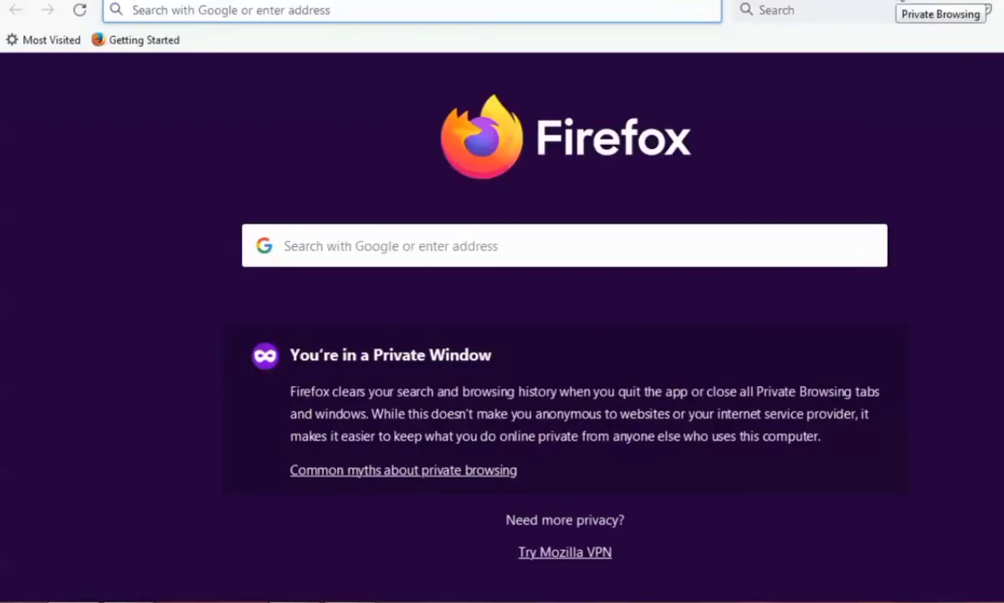
{"action": "type", "text": "google"}
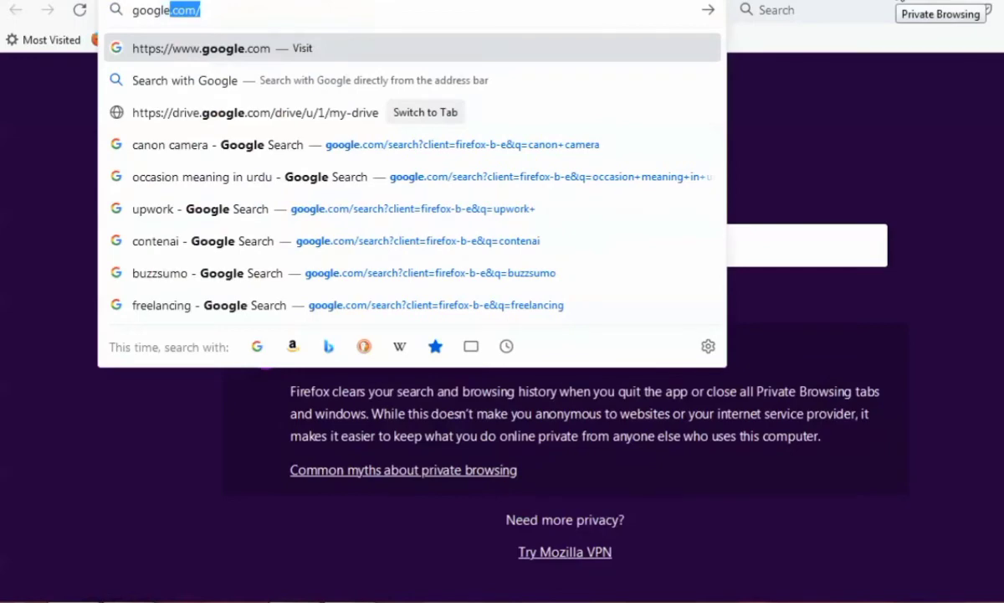
{"action": "type", "text": ".com"}
{"action": "key", "text": "Return"}
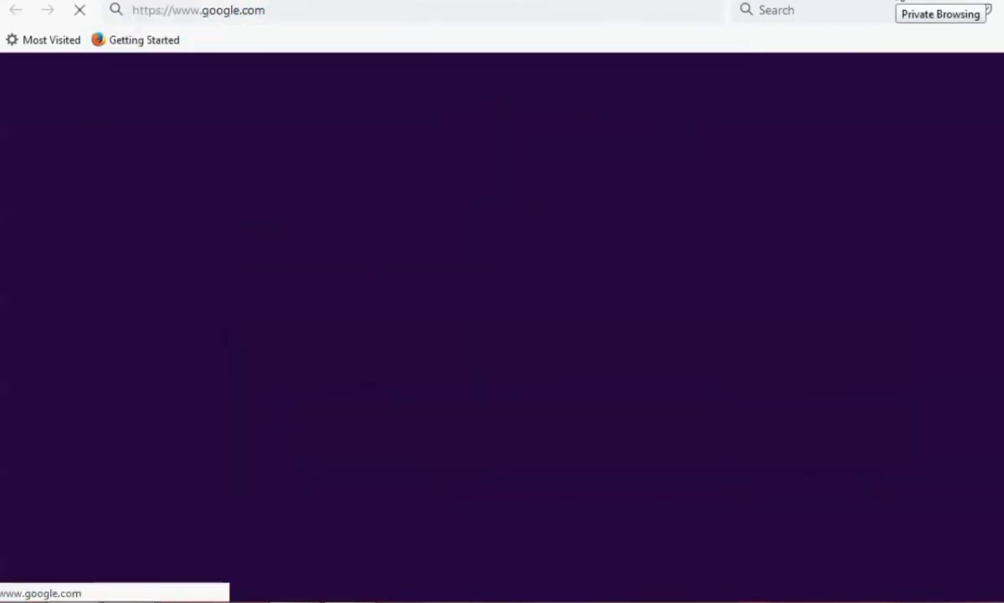
{"action": "right_click", "coordinate": [418, 238]}
{"action": "left_click", "coordinate": [463, 333]}
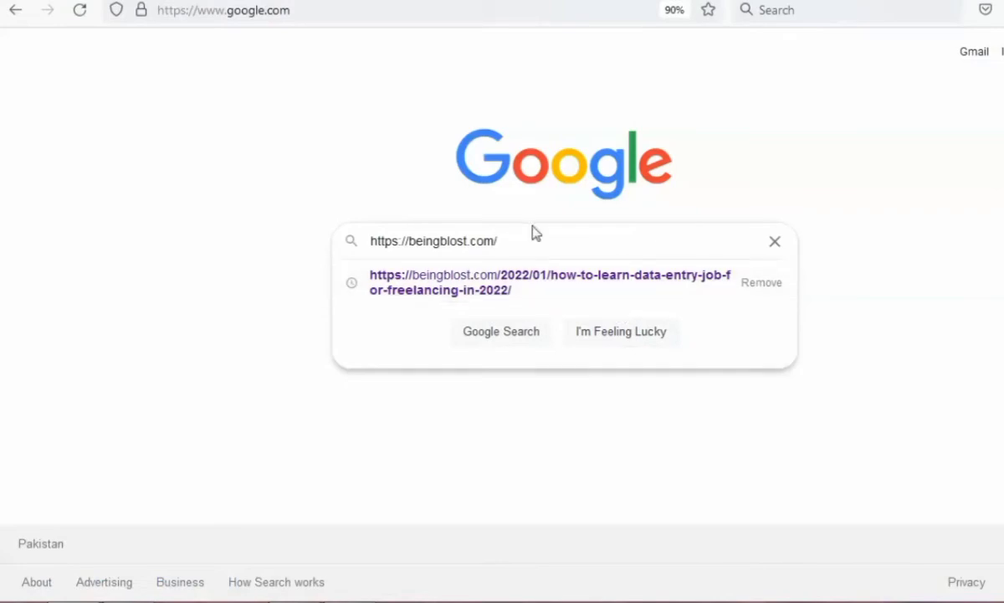
{"action": "left_click", "coordinate": [492, 339]}
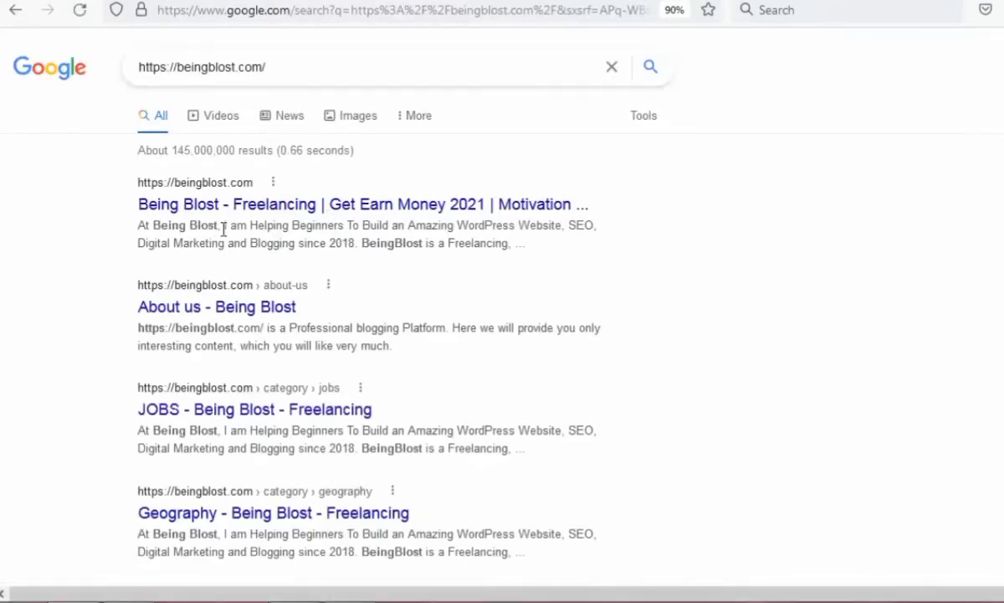
Set the meta description product name to beingblost.com and paste the first search result's snippet as its description.
{"action": "left_click_drag", "start_coordinate": [222, 226], "coordinate": [526, 245]}
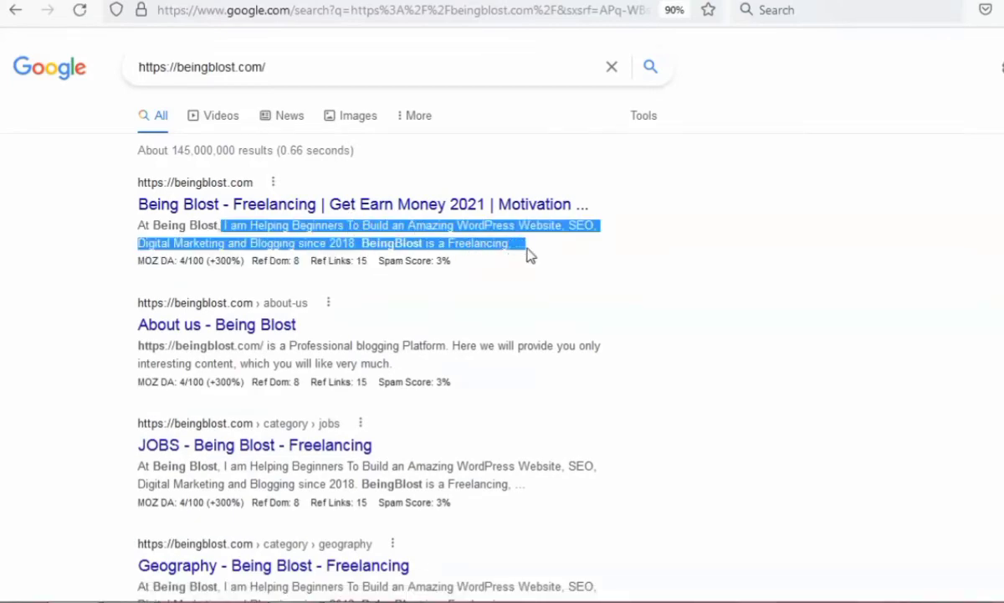
{"action": "left_click_drag", "start_coordinate": [135, 226], "coordinate": [328, 243]}
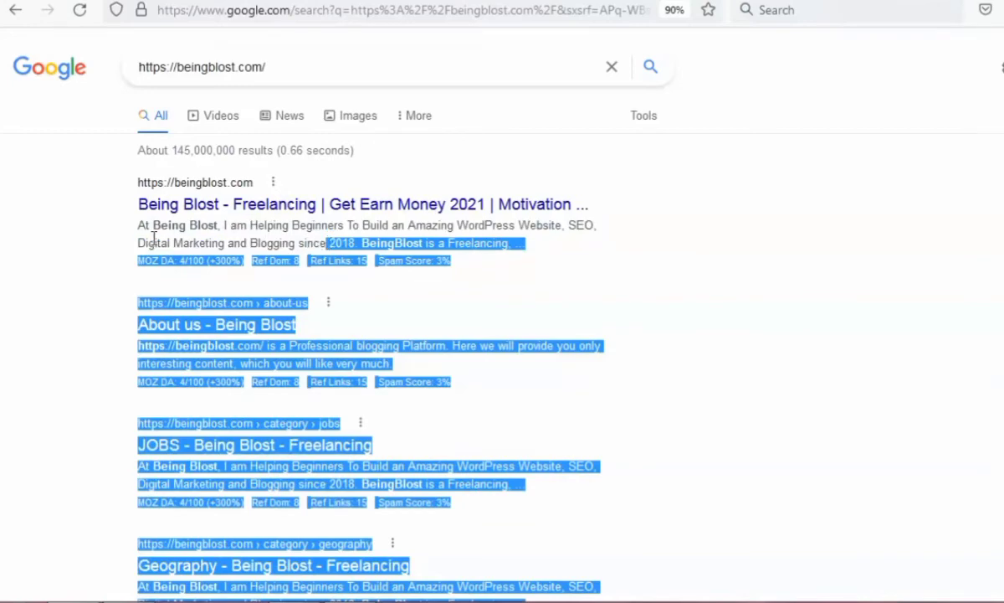
{"action": "left_click", "coordinate": [71, 219]}
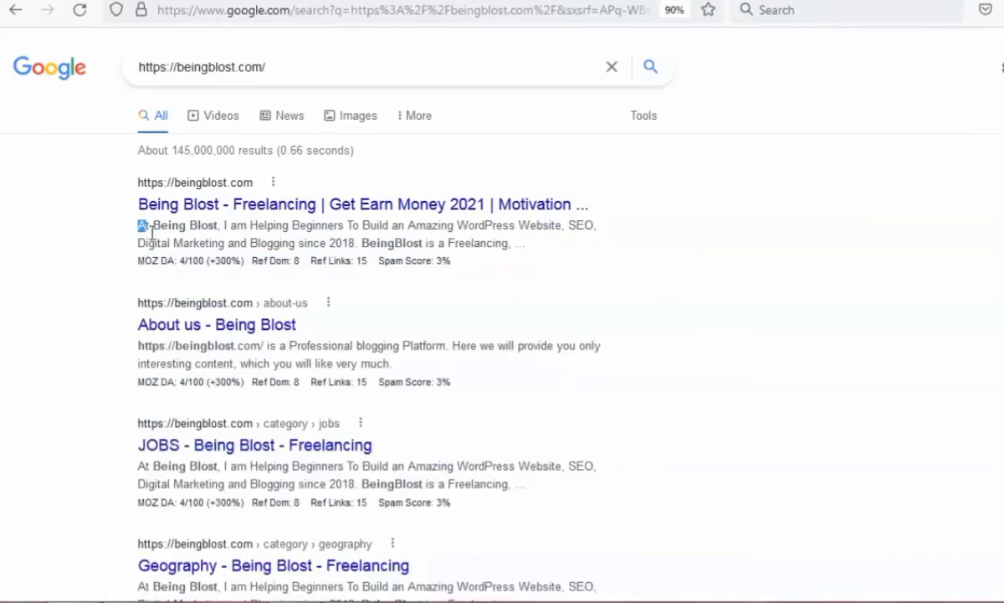
{"action": "left_click_drag", "start_coordinate": [150, 230], "coordinate": [569, 234]}
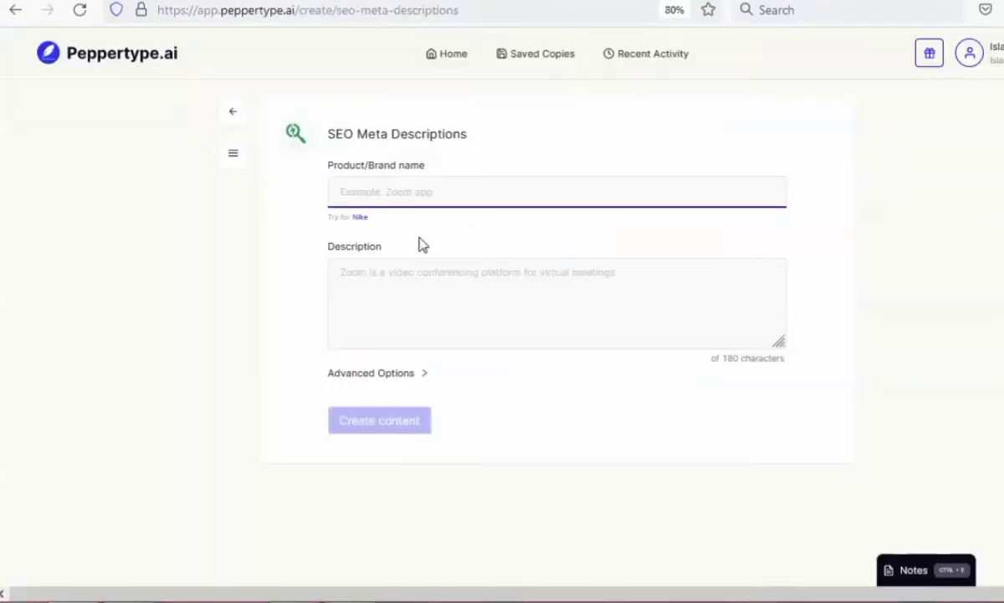
{"action": "left_click", "coordinate": [400, 190]}
{"action": "type", "text": "beingblost.com/"}
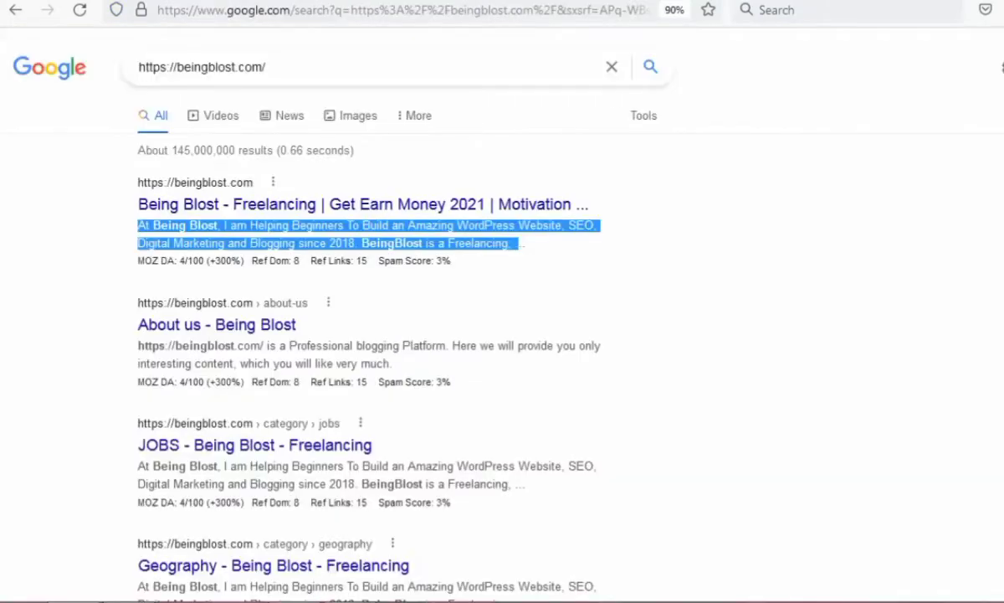
{"action": "right_click", "coordinate": [279, 225]}
{"action": "left_click", "coordinate": [293, 255]}
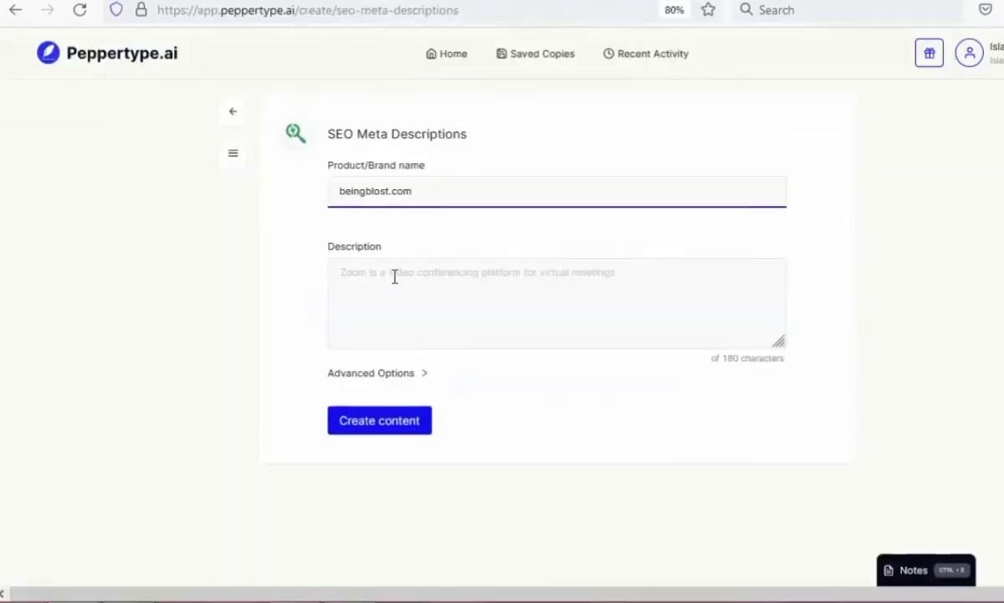
{"action": "right_click", "coordinate": [394, 277]}
{"action": "left_click", "coordinate": [442, 377]}
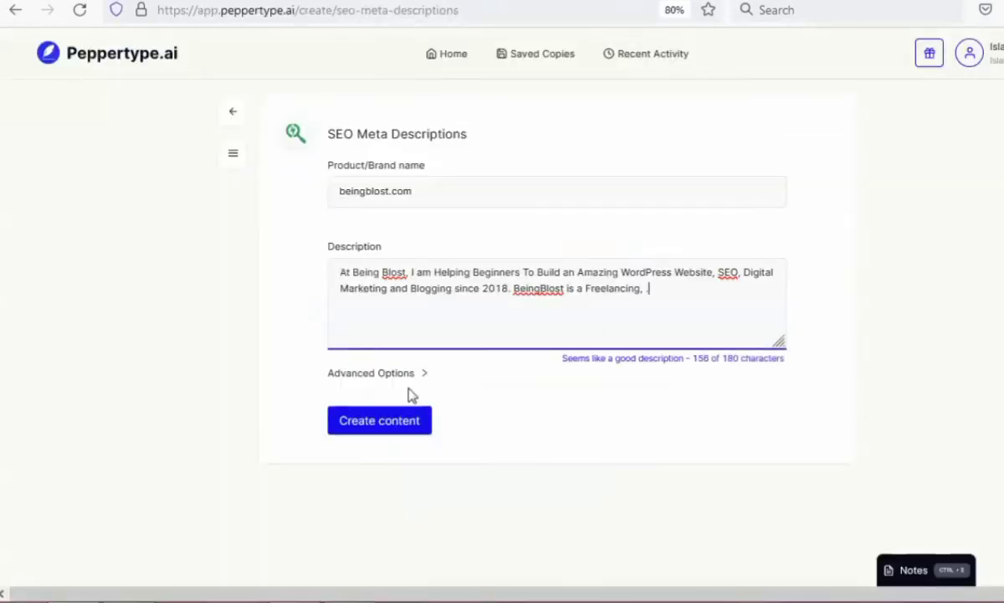
Add the keywords freelancing, upwork, guru, fiverr and workchest, and create the meta descriptions.
{"action": "left_click", "coordinate": [381, 373]}
{"action": "left_click", "coordinate": [414, 433]}
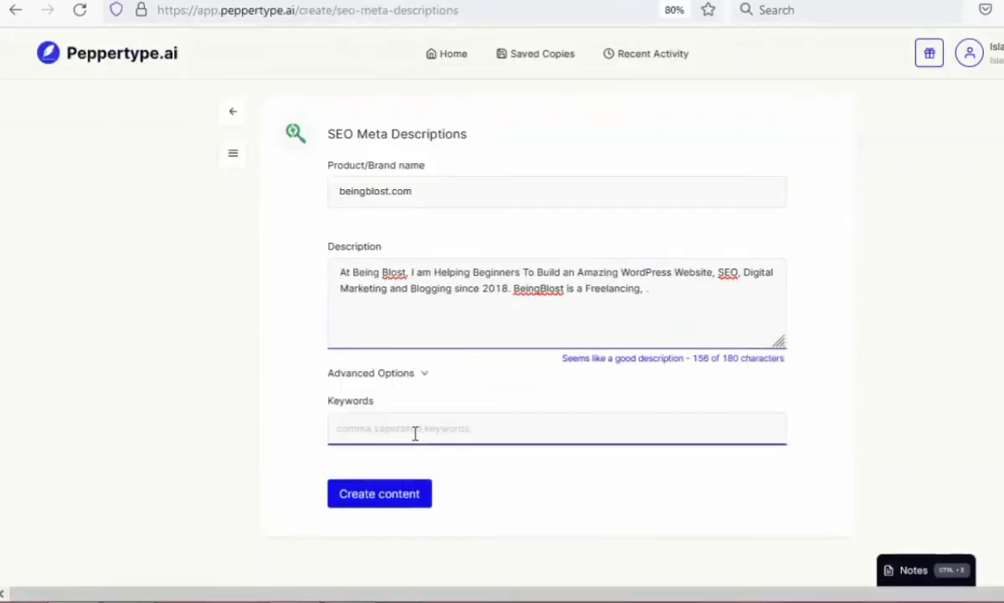
{"action": "type", "text": "freelancing"}
{"action": "key", "text": "Return"}
{"action": "key", "text": "Return"}
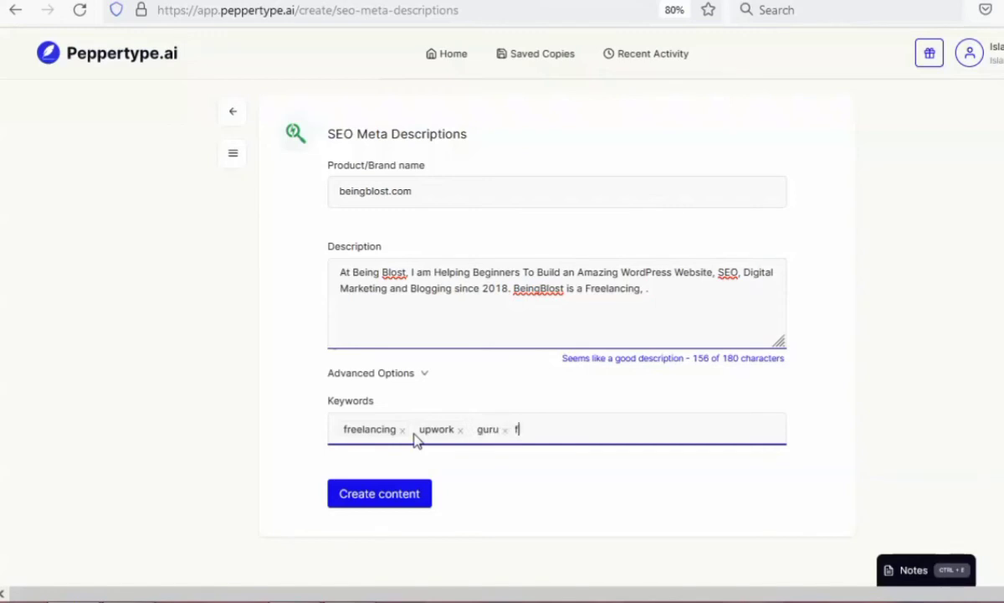
{"action": "type", "text": "err"}
{"action": "key", "text": "Return"}
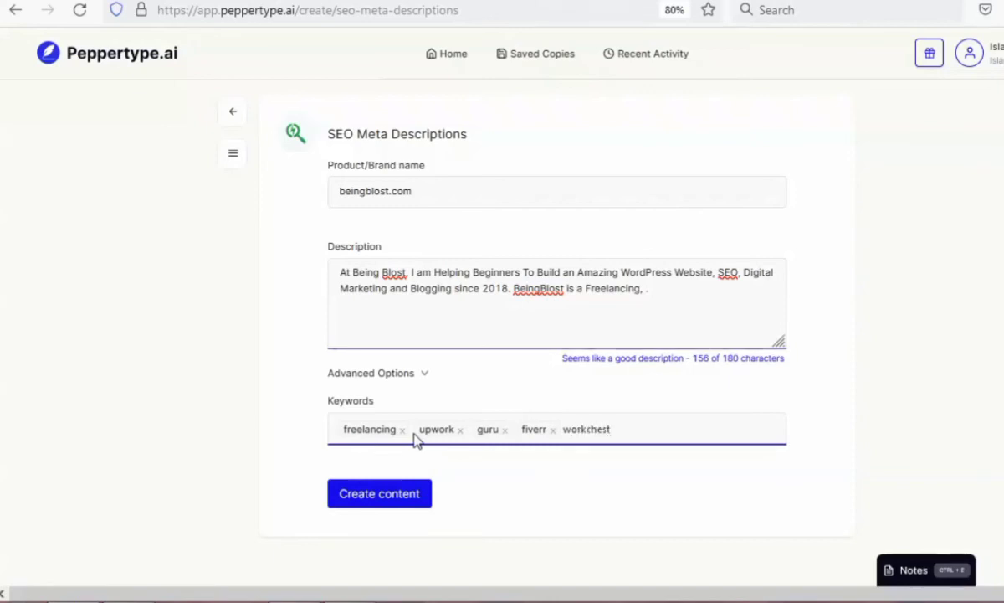
{"action": "key", "text": "Return"}
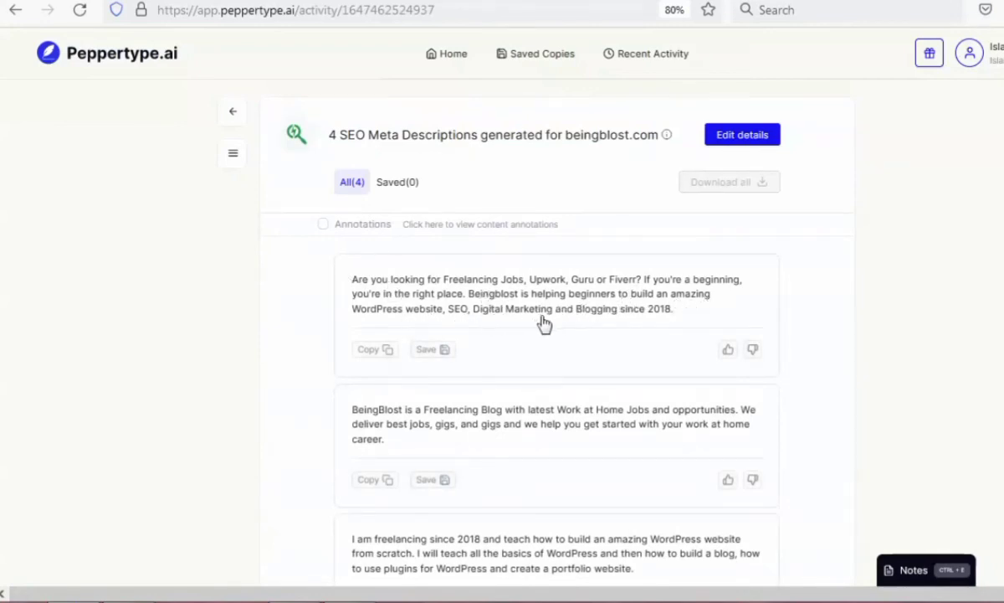
Read through the generated meta descriptions for beingblost.com and return to the SEO content types.
{"action": "scroll", "coordinate": [640, 439], "scroll_direction": "down", "scroll_amount": 3}
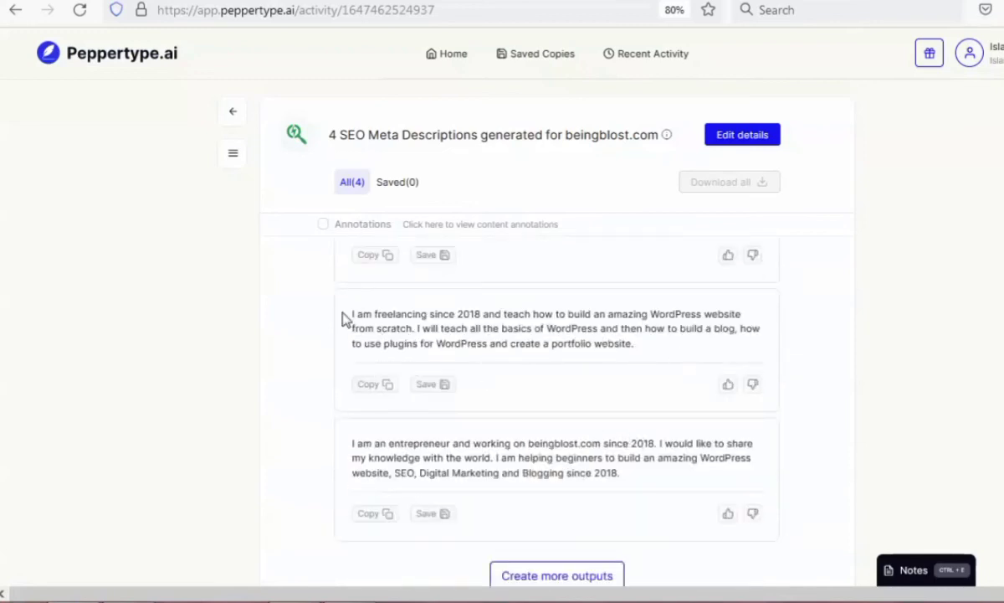
{"action": "scroll", "coordinate": [596, 429], "scroll_direction": "down", "scroll_amount": 1}
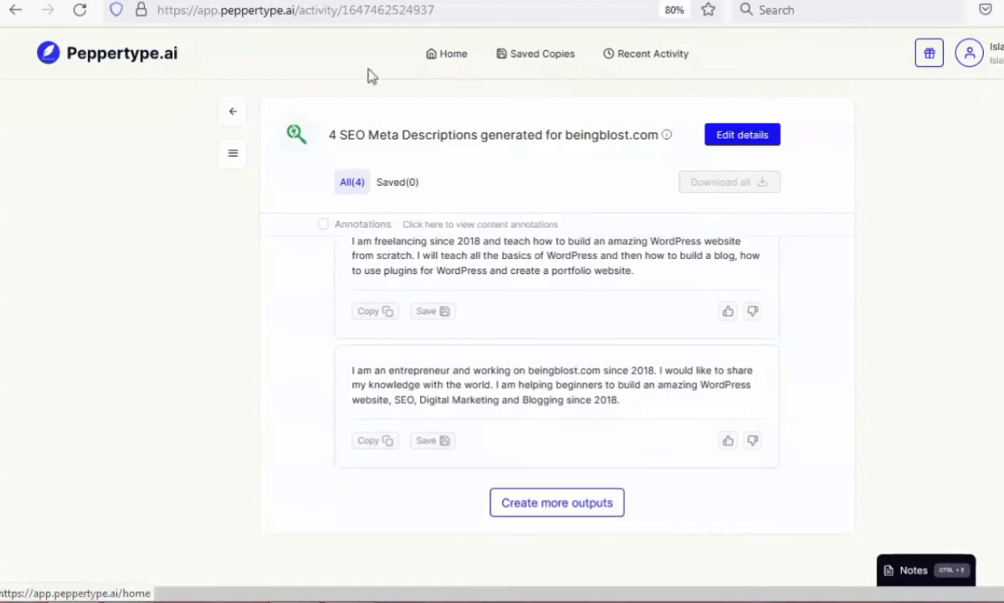
{"action": "left_click", "coordinate": [16, 12]}
{"action": "left_click", "coordinate": [15, 11]}
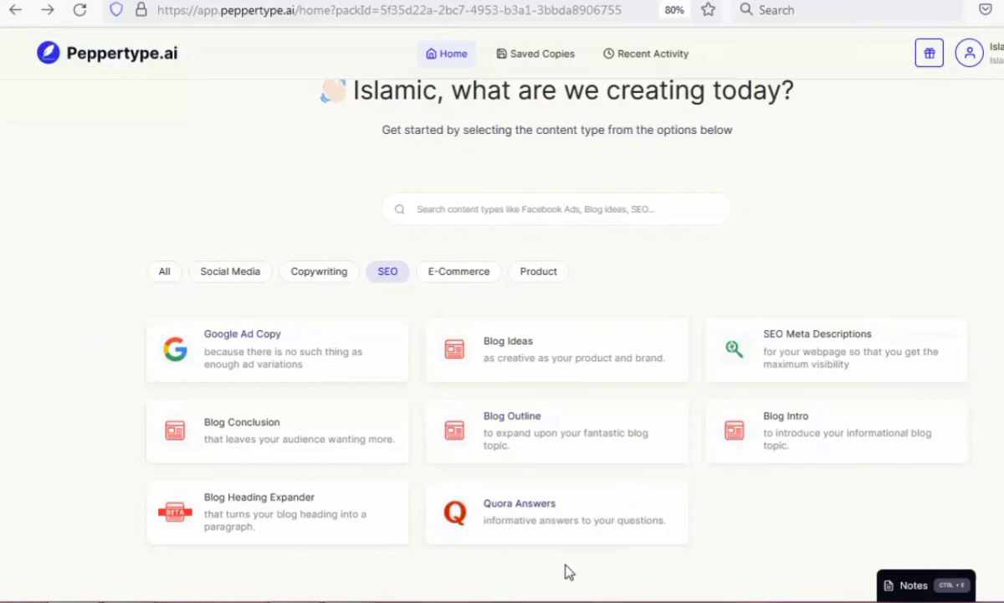
Create Google Ad Copy for the saved product beingblost.com, leaving the advanced options empty.
{"action": "left_click", "coordinate": [332, 354]}
{"action": "left_click", "coordinate": [428, 199]}
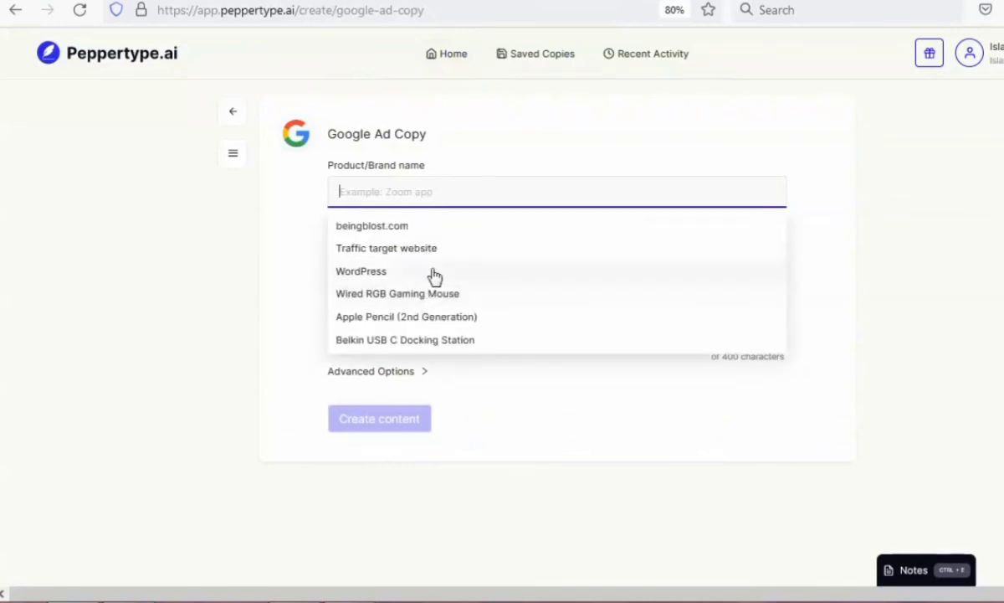
{"action": "left_click", "coordinate": [437, 228]}
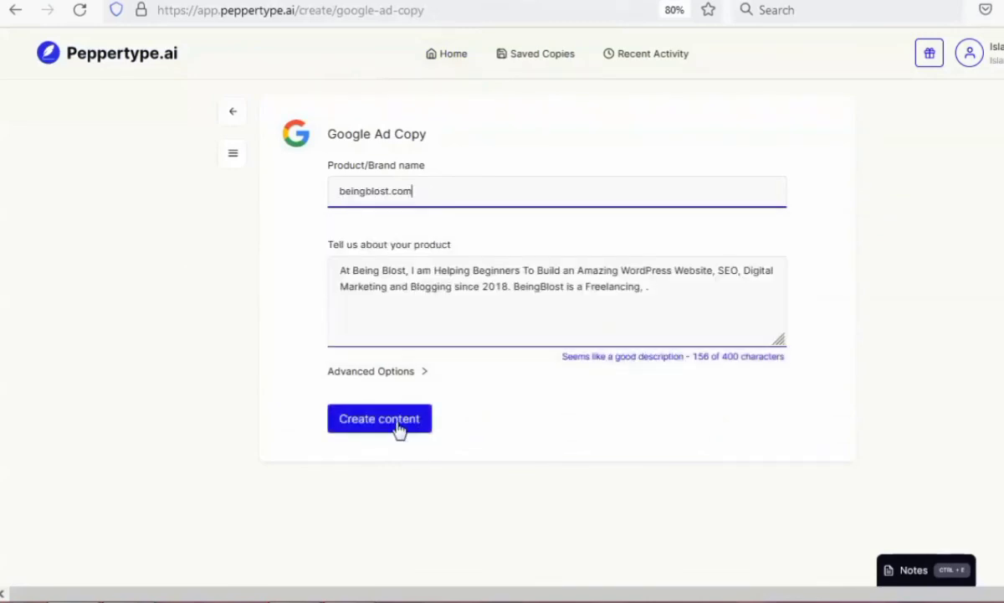
{"action": "left_click", "coordinate": [420, 374]}
{"action": "scroll", "coordinate": [413, 433], "scroll_direction": "down", "scroll_amount": 2}
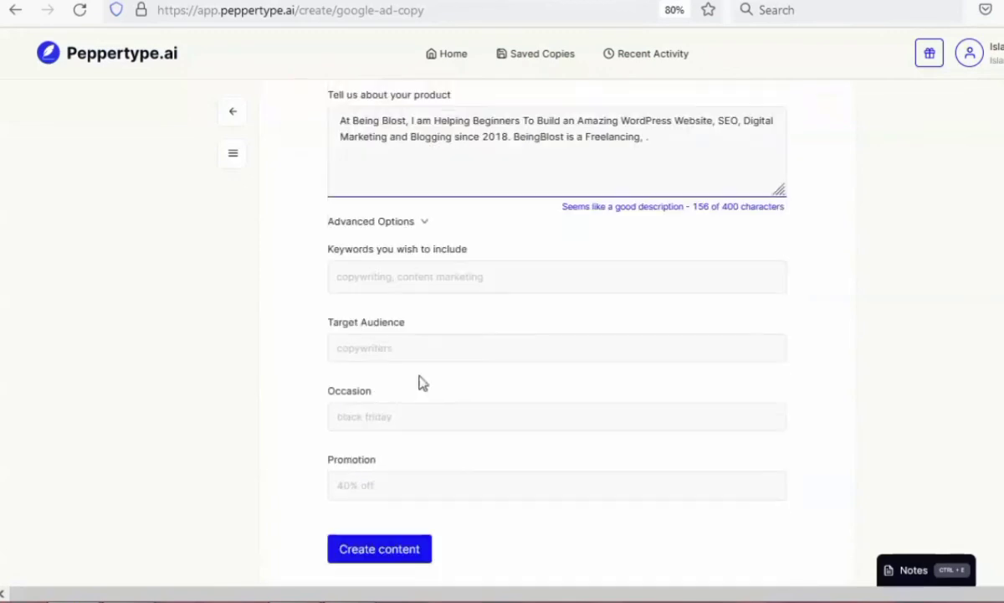
{"action": "left_click", "coordinate": [387, 551]}
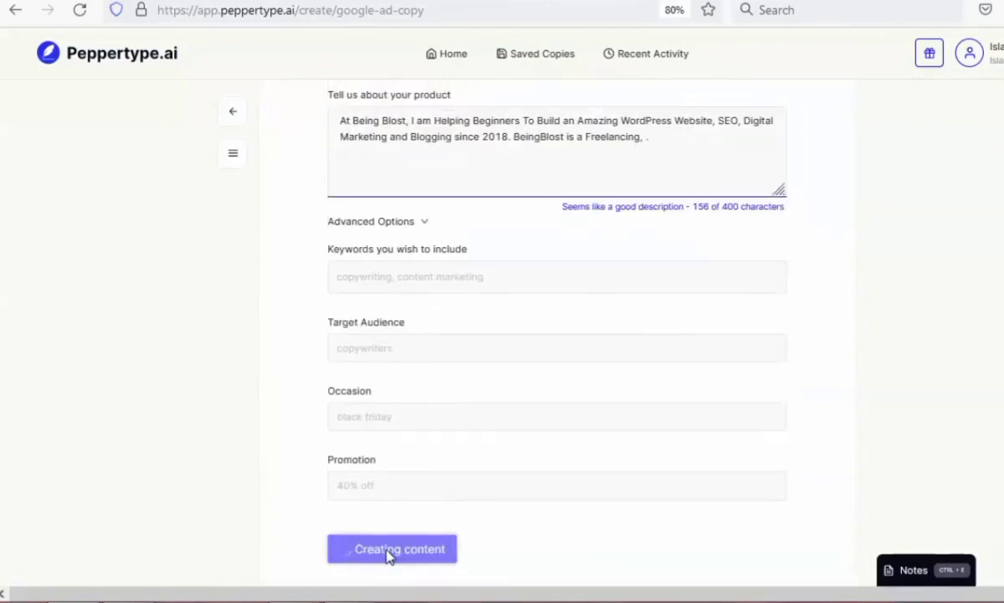
{"action": "left_click", "coordinate": [370, 489]}
Read through the headlines and descriptions of the generated Google ad copies.
{"action": "scroll", "coordinate": [518, 554], "scroll_direction": "up", "scroll_amount": 2}
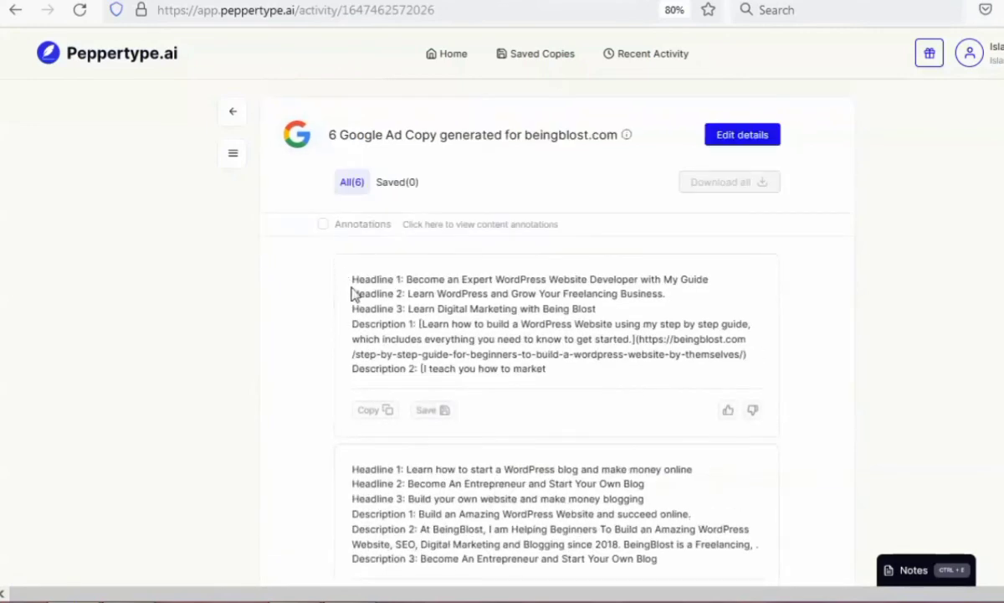
{"action": "scroll", "coordinate": [701, 483], "scroll_direction": "down", "scroll_amount": 3}
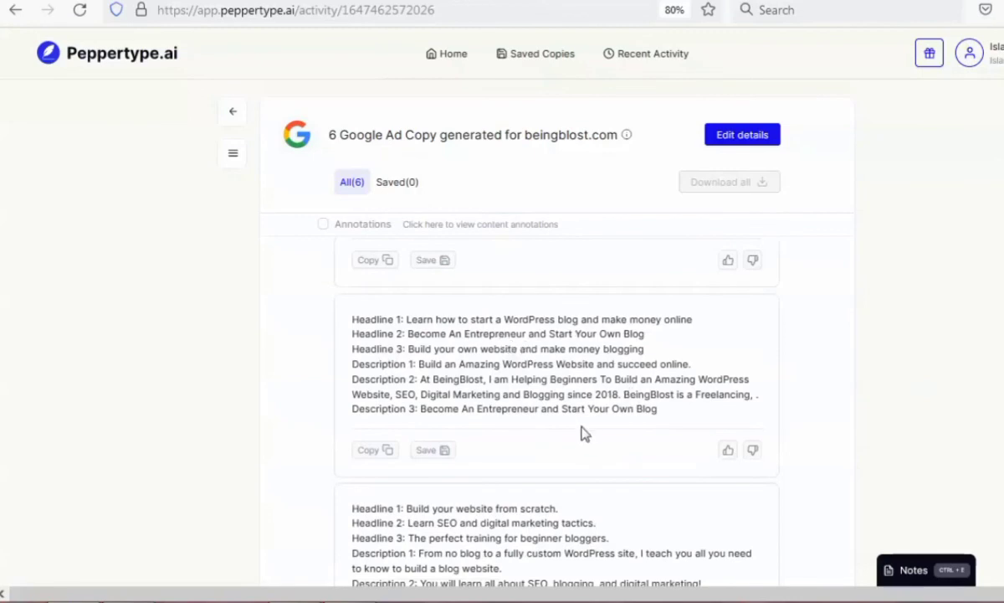
{"action": "scroll", "coordinate": [572, 458], "scroll_direction": "down", "scroll_amount": 3}
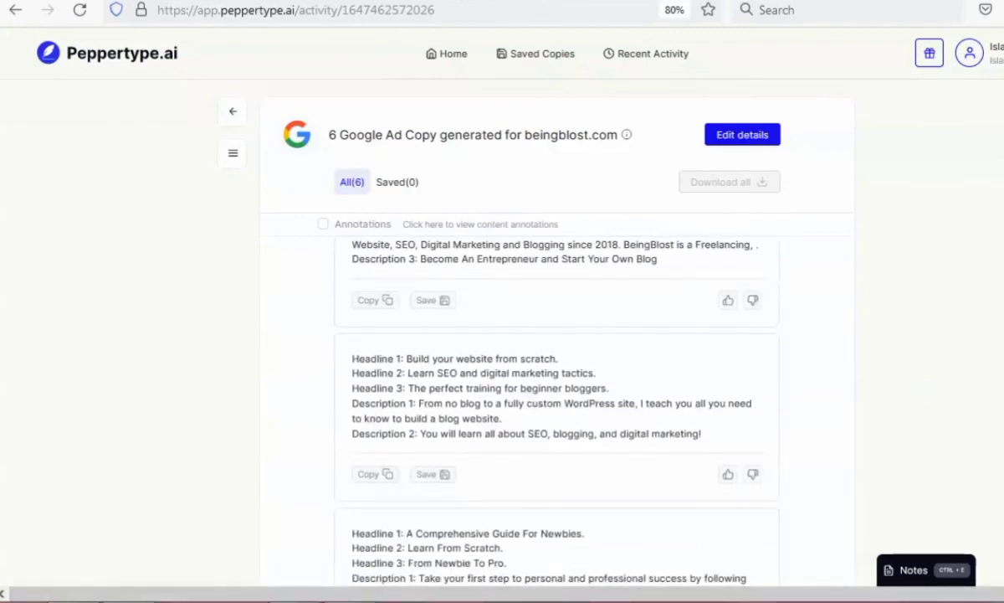